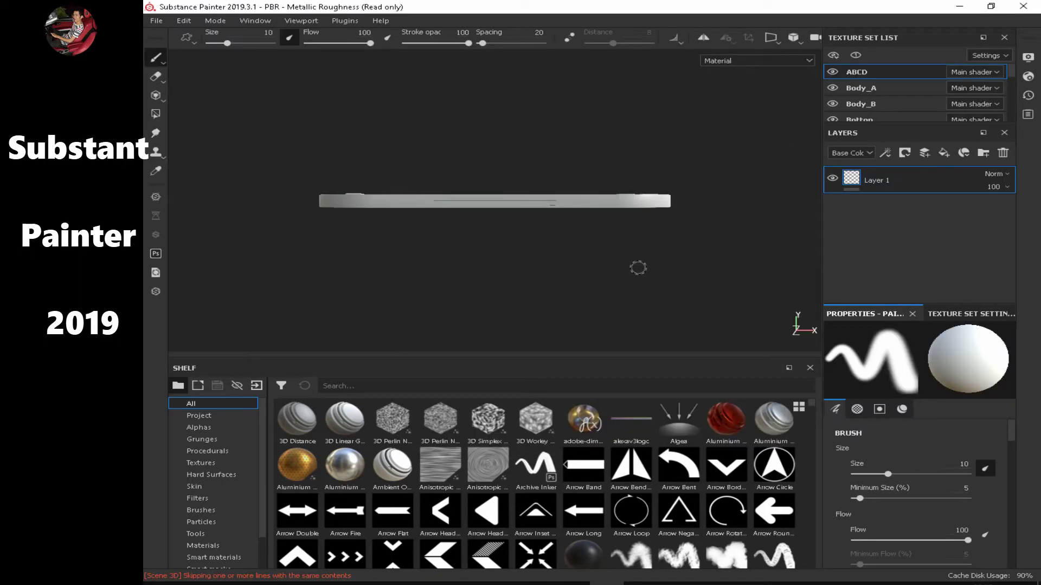
Step: Bake the mesh maps for all texture sets at an output size of 2048, leaving out the ID map
{"action": "left_click_drag", "start_coordinate": [563, 196], "coordinate": [554, 244], "text": "alt"}
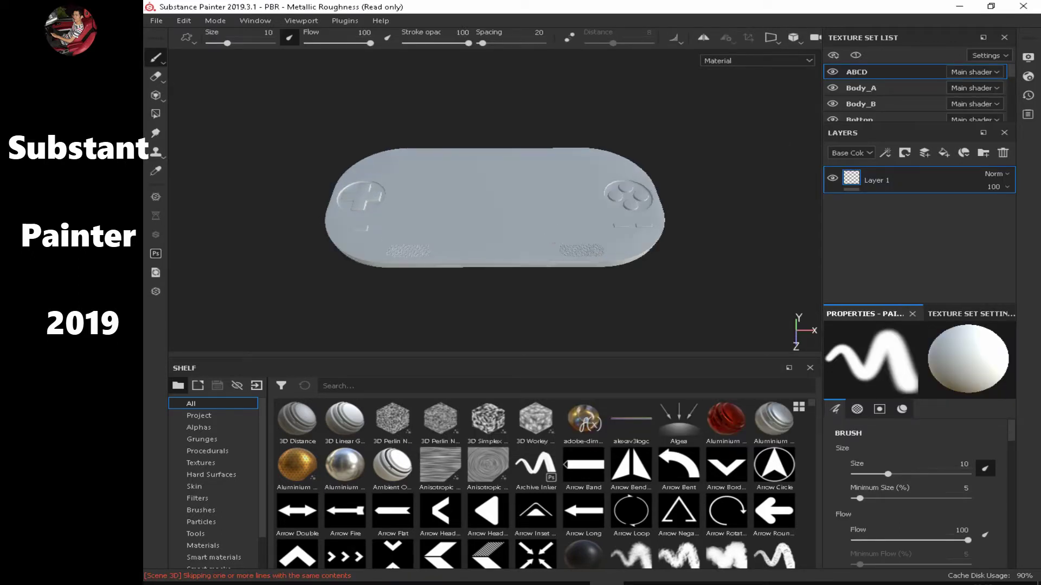
{"action": "left_click", "coordinate": [964, 312]}
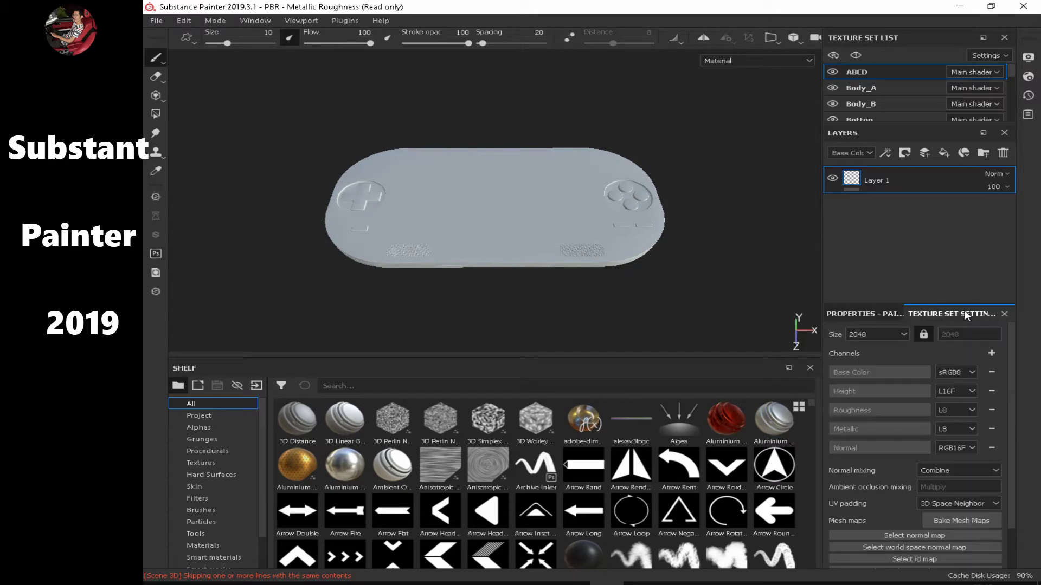
{"action": "left_click", "coordinate": [971, 521]}
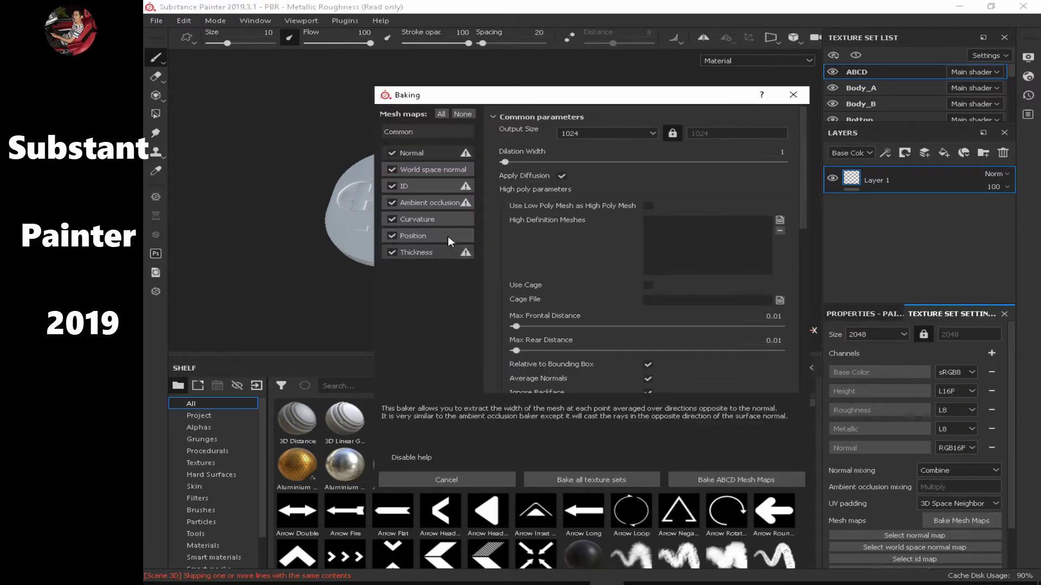
{"action": "left_click", "coordinate": [631, 133]}
{"action": "left_click", "coordinate": [623, 190]}
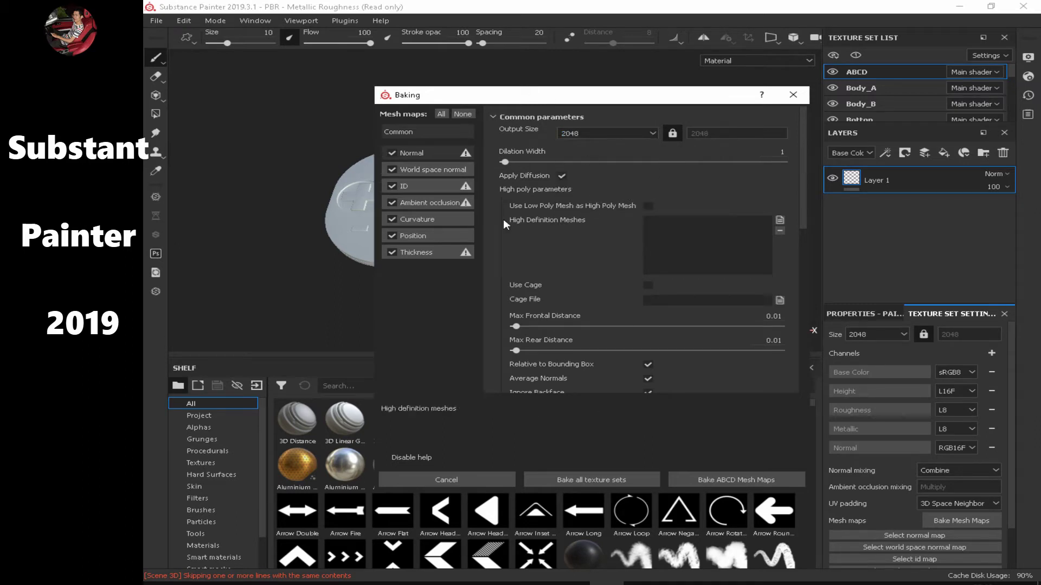
{"action": "left_click", "coordinate": [391, 186]}
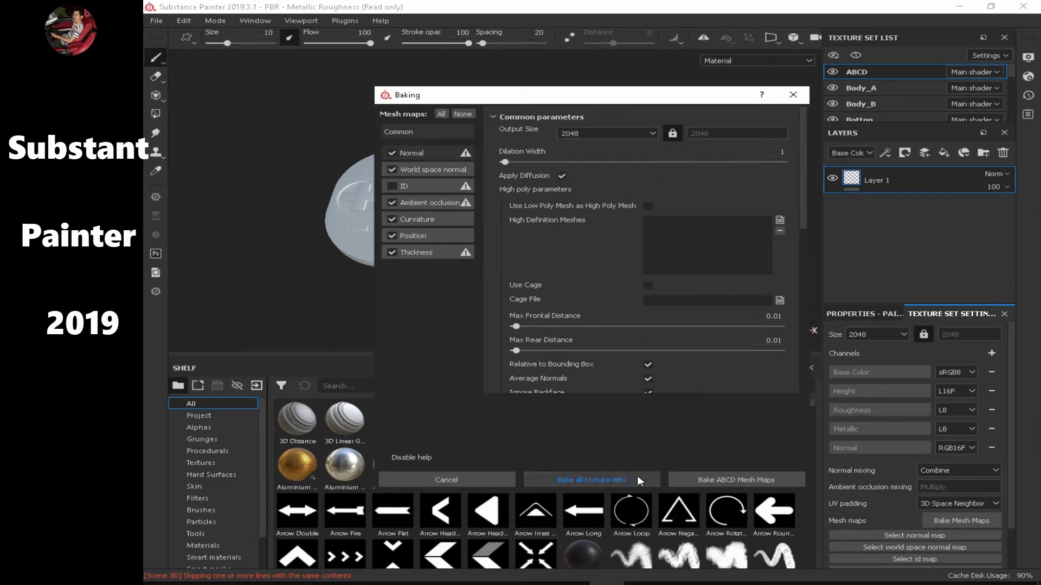
{"action": "left_click", "coordinate": [605, 480]}
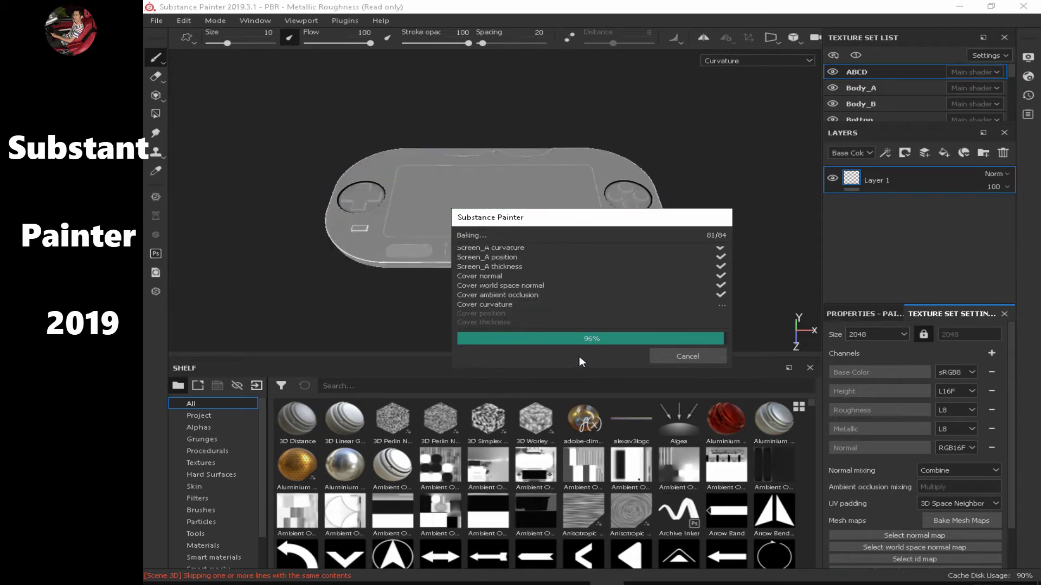
Step: Apply the Plastic PVC material to the console's upper body shell, texture set Body_A
{"action": "left_click_drag", "start_coordinate": [530, 234], "coordinate": [579, 258], "text": "alt"}
{"action": "left_click_drag", "start_coordinate": [585, 206], "coordinate": [618, 228], "text": "alt"}
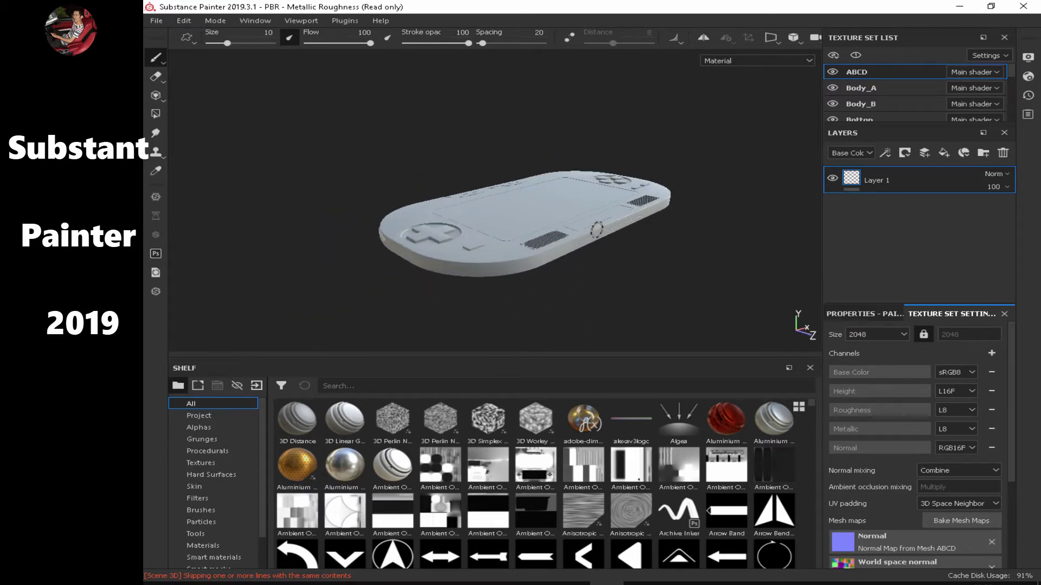
{"action": "right_click_drag", "start_coordinate": [612, 230], "coordinate": [657, 260], "text": "alt"}
{"action": "left_click_drag", "start_coordinate": [658, 261], "coordinate": [596, 255], "text": "alt"}
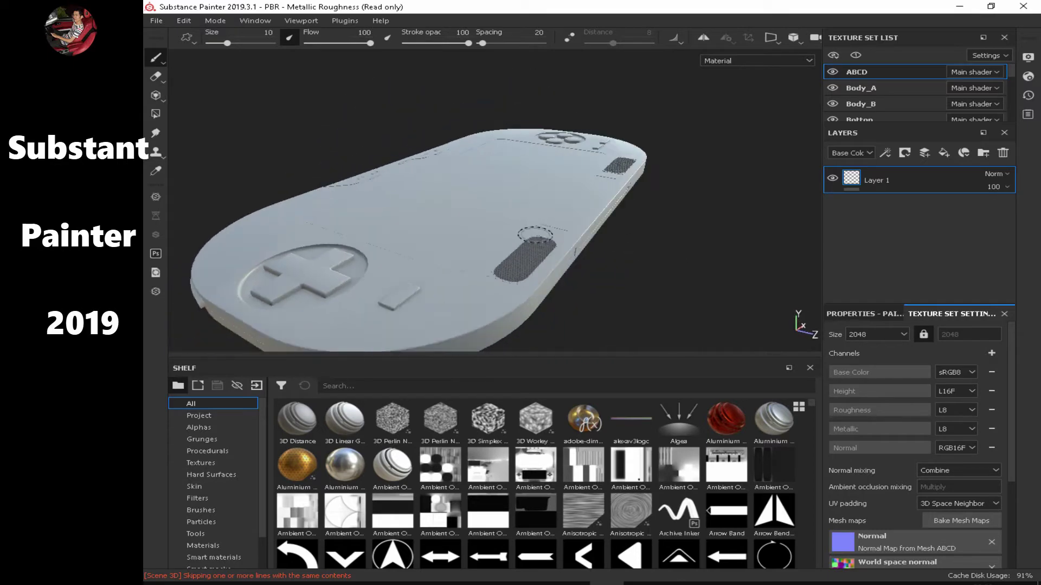
{"action": "left_click", "coordinate": [210, 545]}
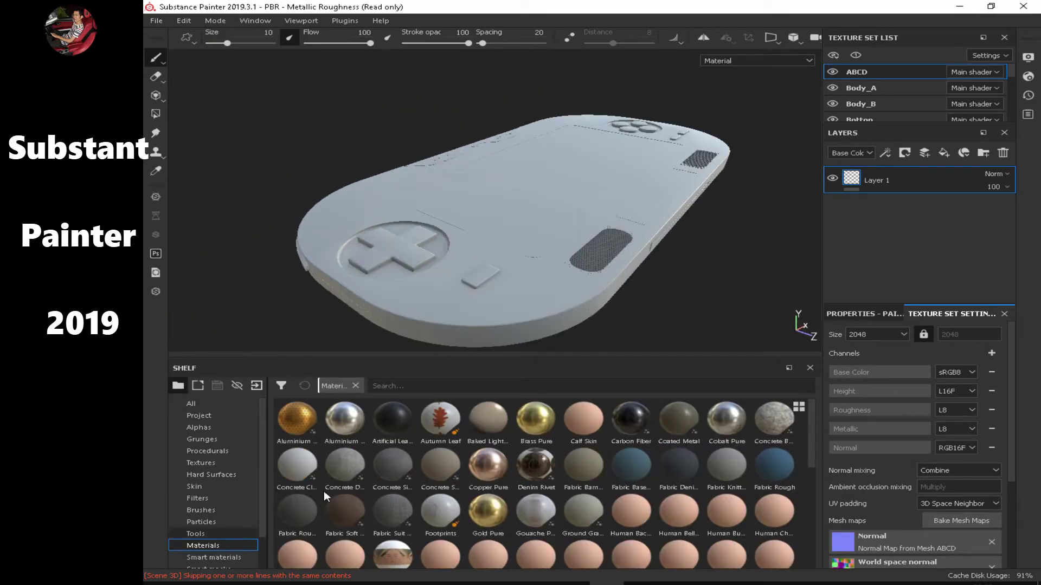
{"action": "scroll", "coordinate": [655, 468], "scroll_direction": "down", "scroll_amount": 5}
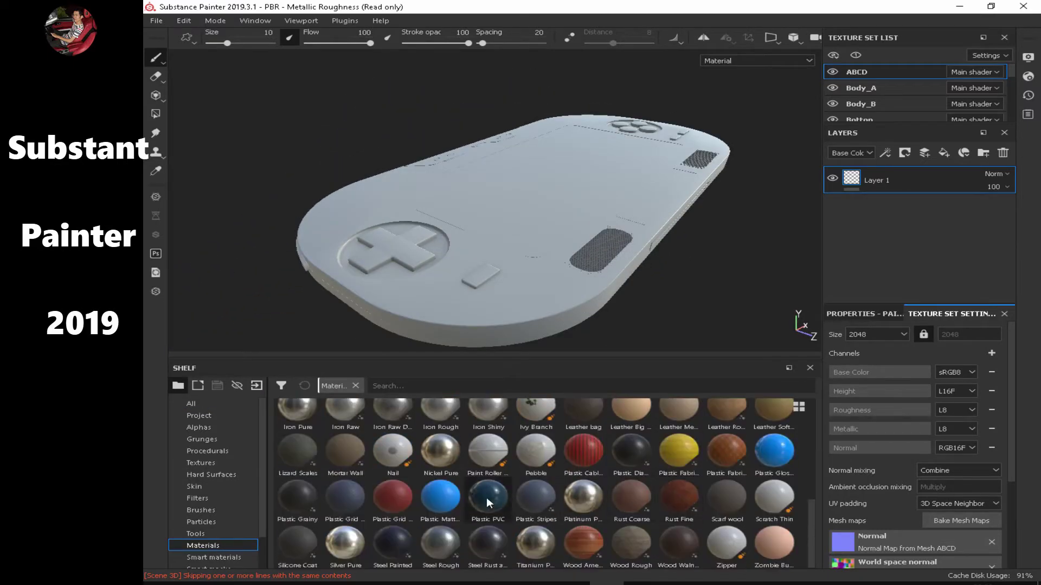
{"action": "left_click_drag", "start_coordinate": [489, 500], "coordinate": [612, 272]}
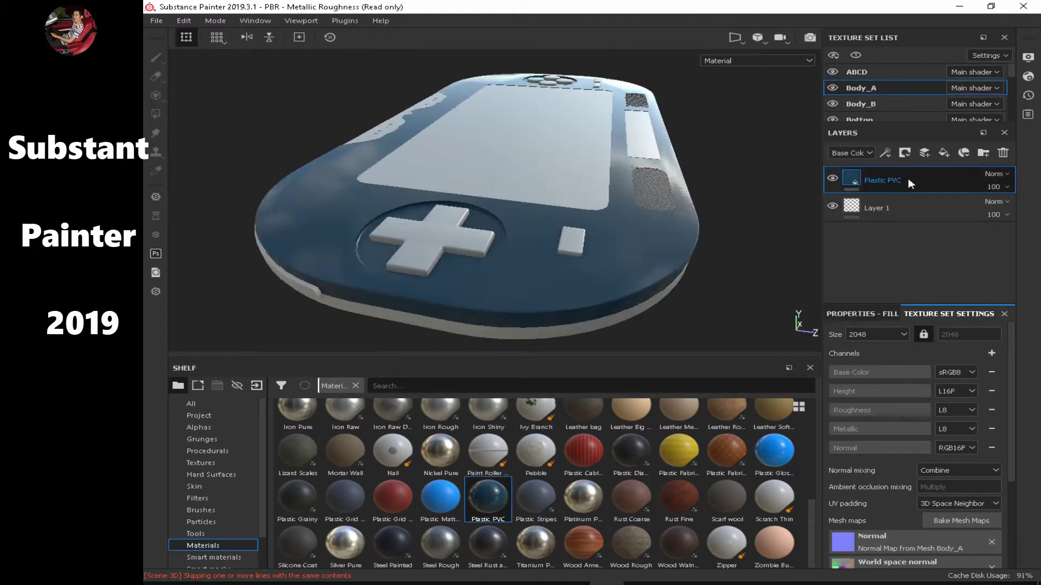
Step: Brighten the base color of the upper shell's Plastic PVC layer to a medium blue with a value of about 0.252
{"action": "left_click", "coordinate": [875, 312]}
{"action": "left_click", "coordinate": [890, 409]}
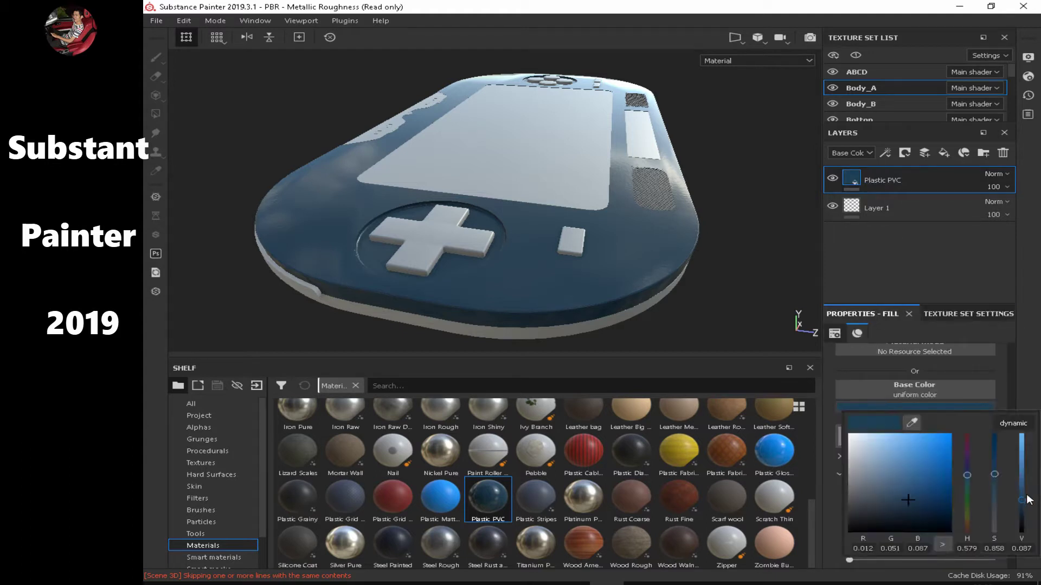
{"action": "left_click_drag", "start_coordinate": [1026, 504], "coordinate": [1035, 483]}
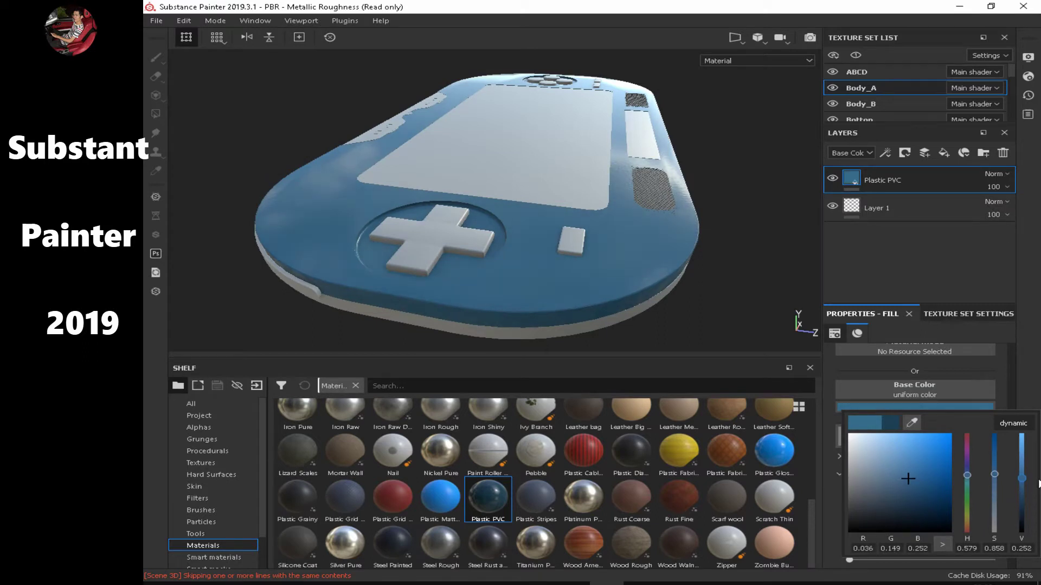
{"action": "left_click", "coordinate": [707, 375]}
Step: Apply Plastic PVC to the lower shell, Body_B, and recolor it teal with hue about 0.527 and value about 0.217
{"action": "left_click_drag", "start_coordinate": [686, 181], "coordinate": [607, 148], "text": "alt"}
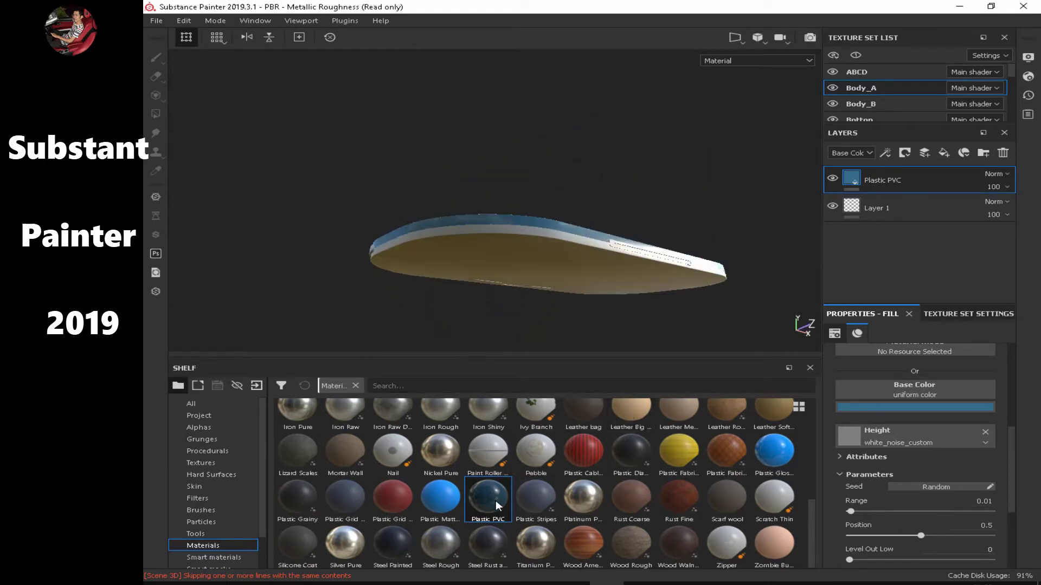
{"action": "left_click_drag", "start_coordinate": [495, 500], "coordinate": [510, 253]}
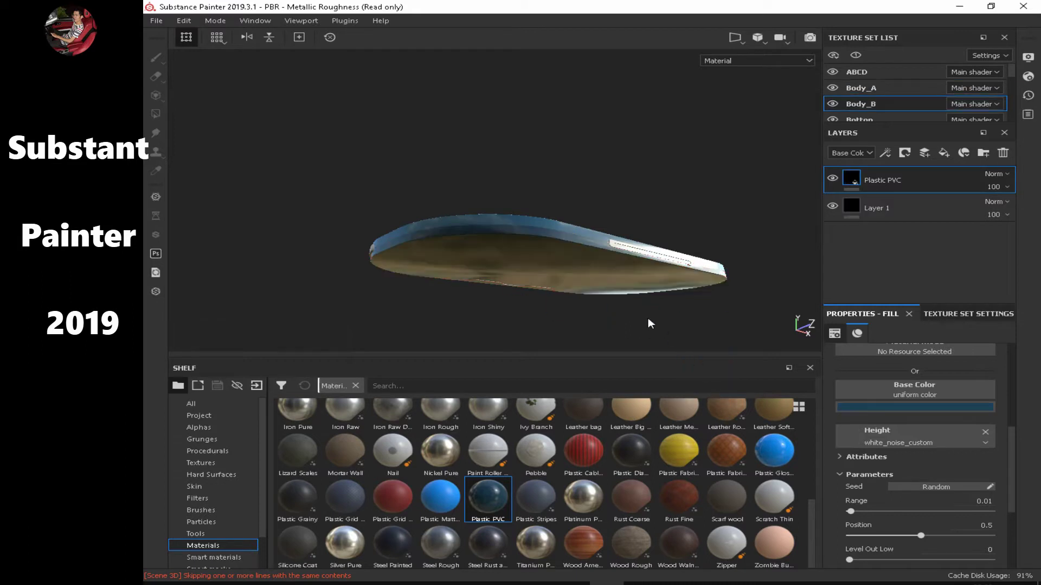
{"action": "left_click", "coordinate": [906, 407]}
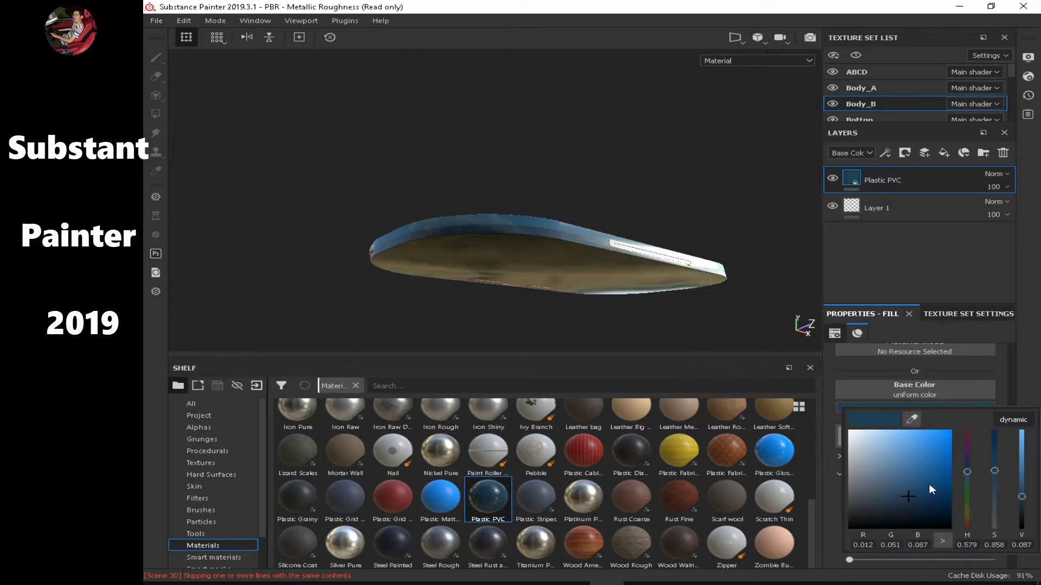
{"action": "mouse_move", "coordinate": [962, 474]}
{"action": "left_mouse_down"}
{"action": "mouse_move", "coordinate": [974, 519]}
{"action": "mouse_move", "coordinate": [972, 475]}
{"action": "left_mouse_up"}
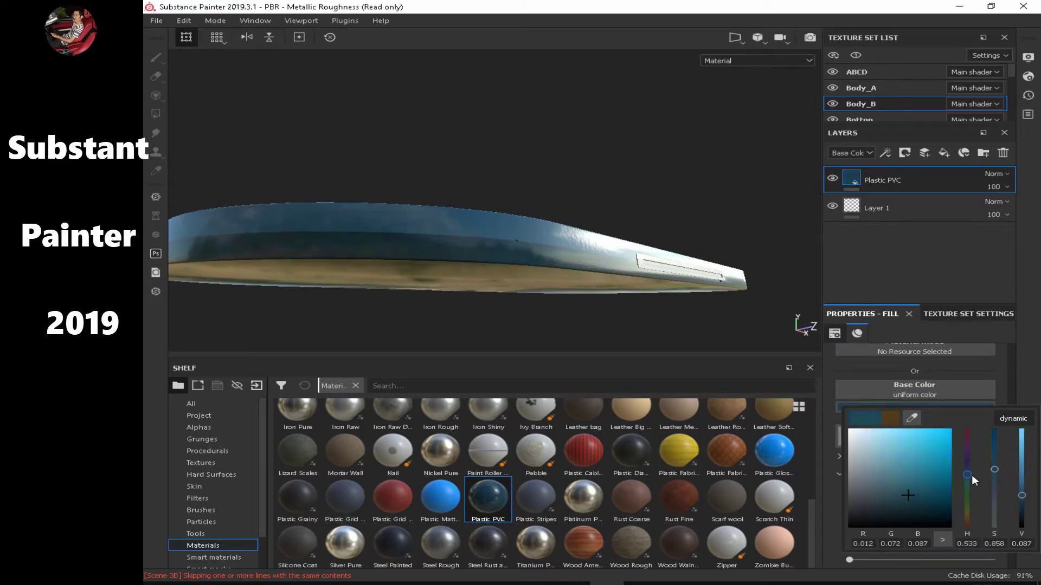
{"action": "left_click_drag", "start_coordinate": [670, 183], "coordinate": [600, 221], "text": "alt"}
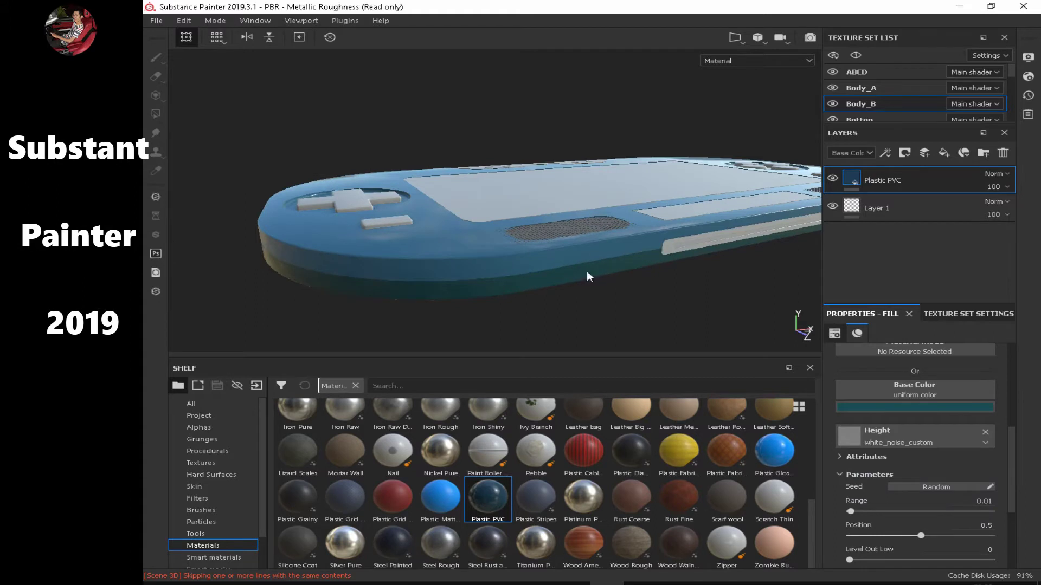
{"action": "left_click", "coordinate": [916, 407]}
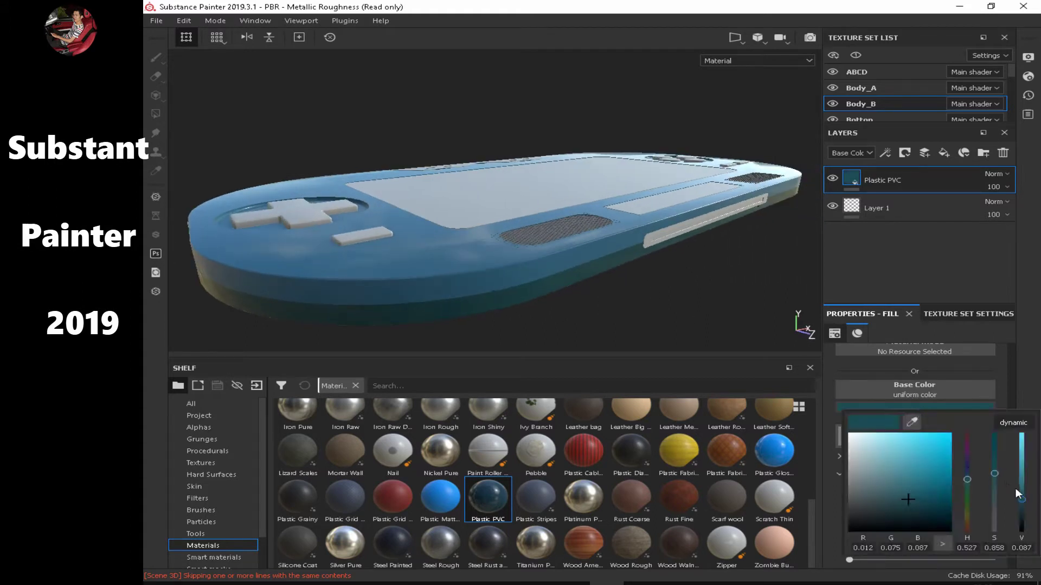
{"action": "left_click_drag", "start_coordinate": [1024, 497], "coordinate": [1025, 484]}
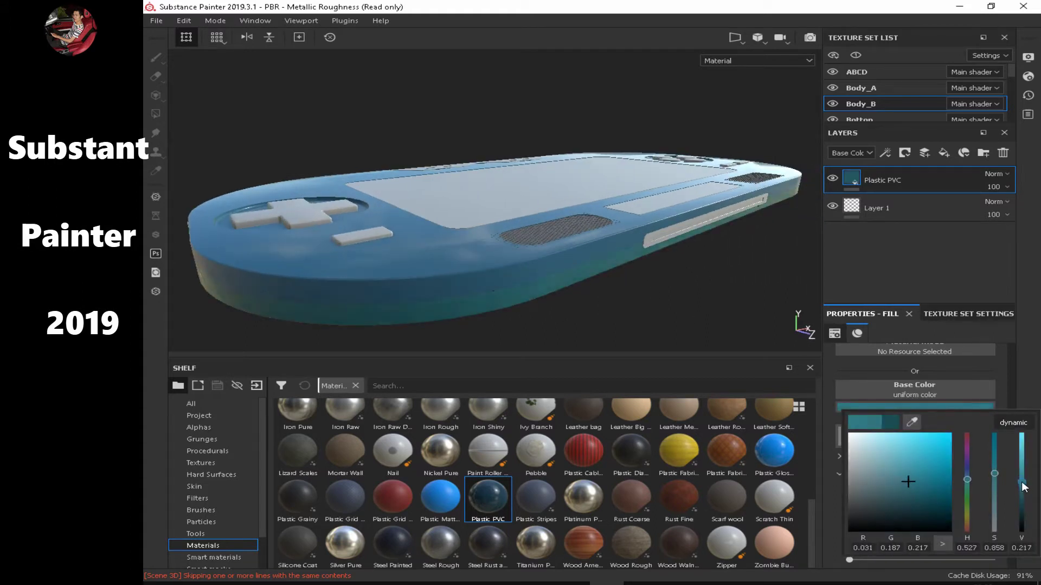
Step: Apply the Plastic Grid Small material to the rectangular strip between the two speaker grilles
{"action": "left_click_drag", "start_coordinate": [645, 326], "coordinate": [587, 251], "text": "alt"}
{"action": "scroll", "coordinate": [516, 302], "scroll_direction": "up", "scroll_amount": 8}
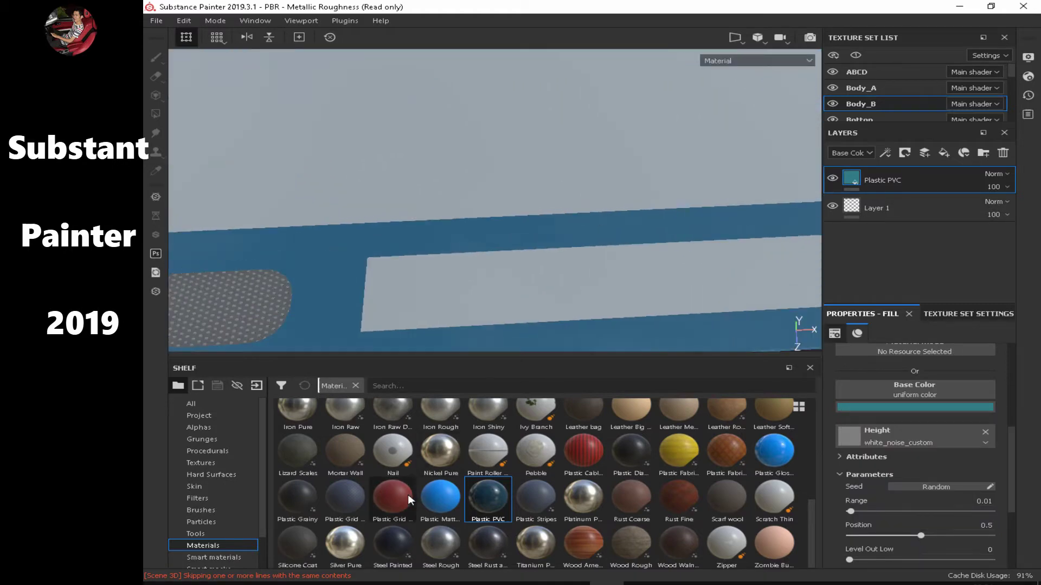
{"action": "left_click_drag", "start_coordinate": [408, 495], "coordinate": [667, 294]}
Step: Apply the Aluminium Pure material to the perforated speaker grilles beside the red strip
{"action": "left_click_drag", "start_coordinate": [760, 281], "coordinate": [525, 280], "text": "alt"}
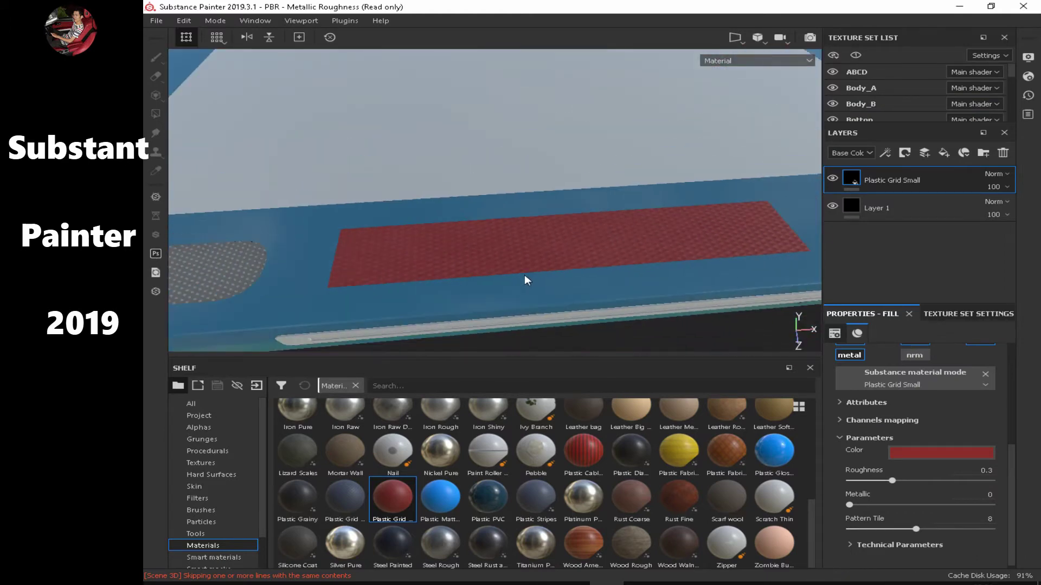
{"action": "key", "text": "f"}
{"action": "left_click_drag", "start_coordinate": [365, 254], "coordinate": [407, 263], "text": "alt"}
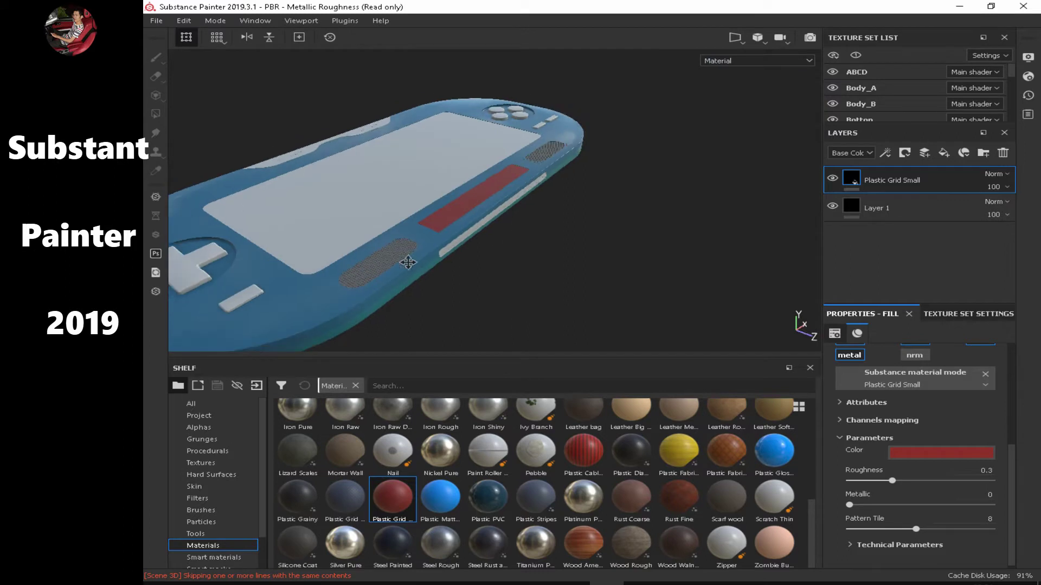
{"action": "right_click_drag", "start_coordinate": [382, 232], "coordinate": [499, 457], "text": "alt"}
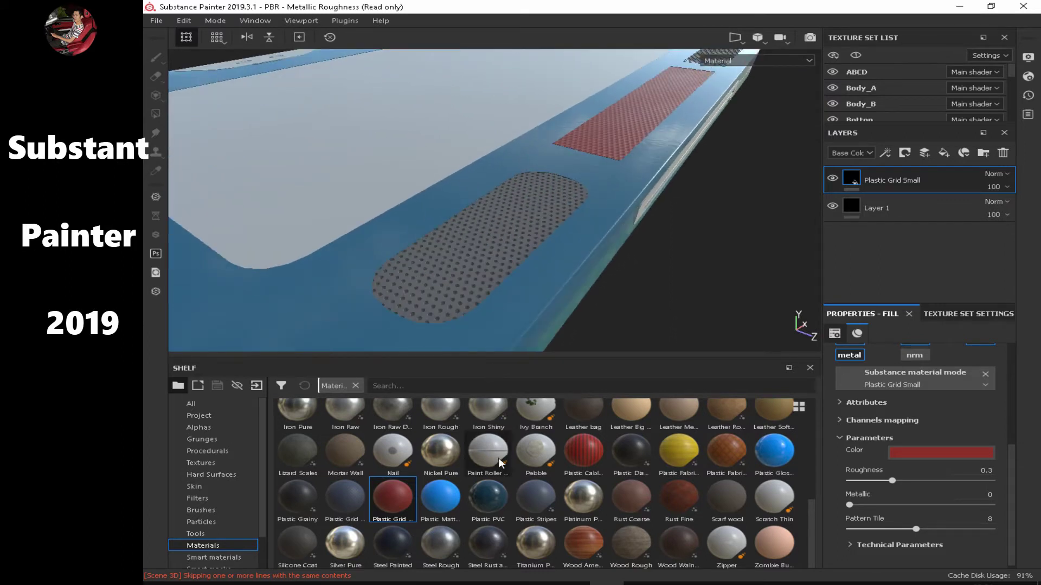
{"action": "scroll", "coordinate": [490, 458], "scroll_direction": "up", "scroll_amount": 5}
{"action": "left_click_drag", "start_coordinate": [345, 420], "coordinate": [602, 230]}
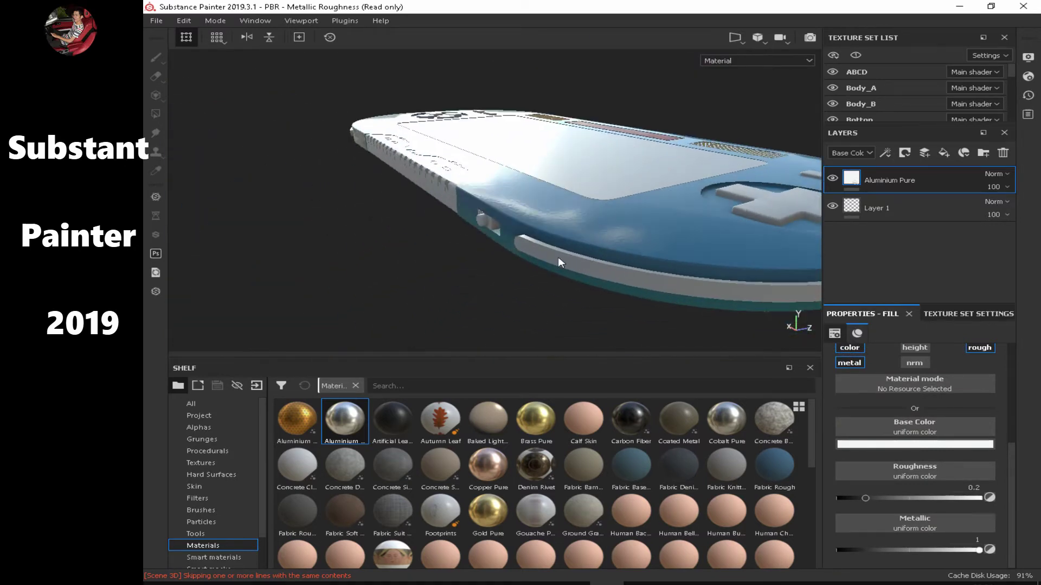
Step: Apply the Plastic PVC material to the long curved buttons on the console's side edge
{"action": "scroll", "coordinate": [573, 495], "scroll_direction": "down", "scroll_amount": 3}
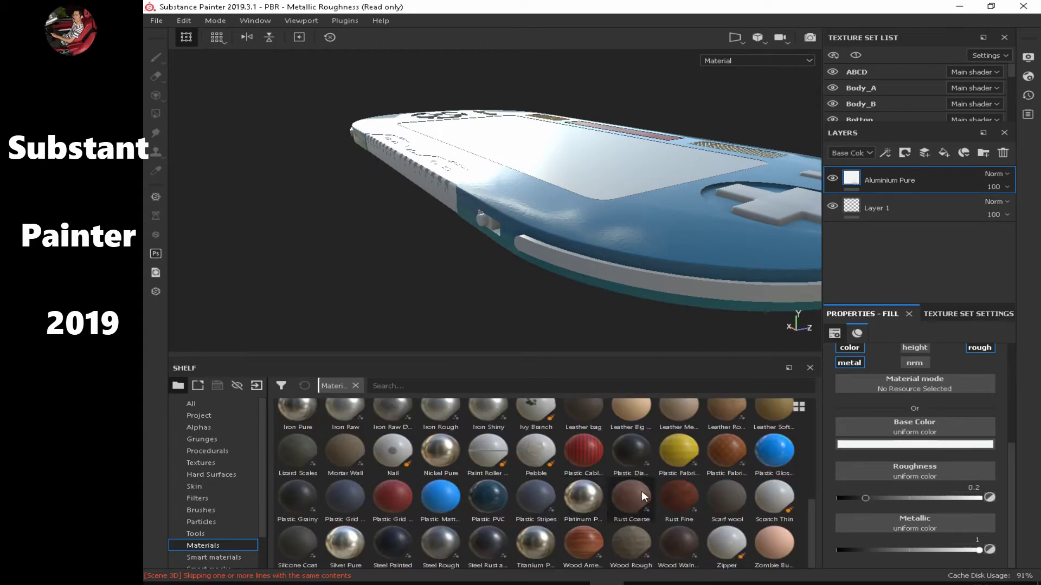
{"action": "scroll", "coordinate": [650, 480], "scroll_direction": "up", "scroll_amount": 3}
{"action": "scroll", "coordinate": [592, 466], "scroll_direction": "down", "scroll_amount": 4}
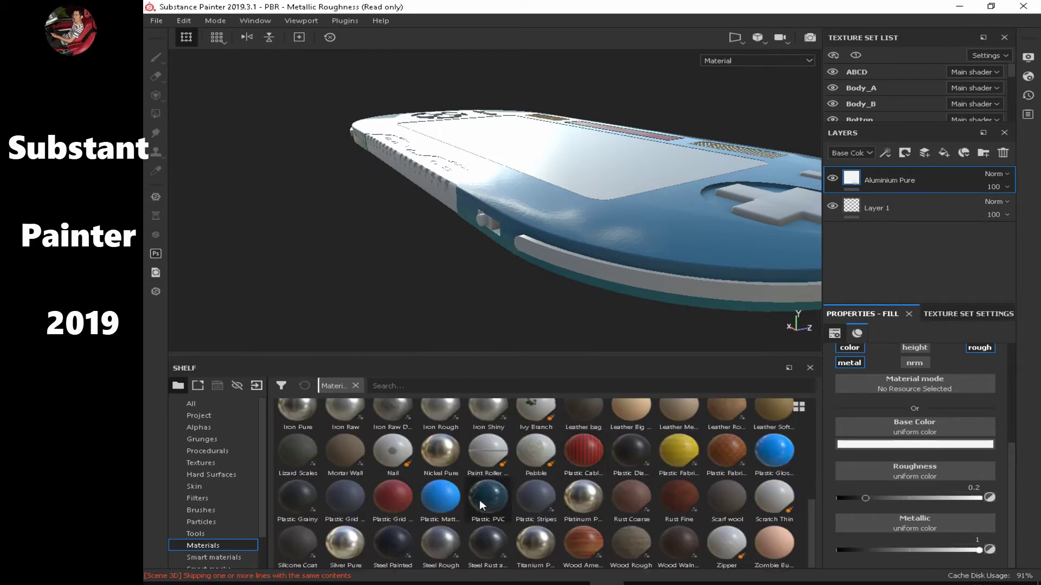
{"action": "left_click_drag", "start_coordinate": [479, 499], "coordinate": [591, 263]}
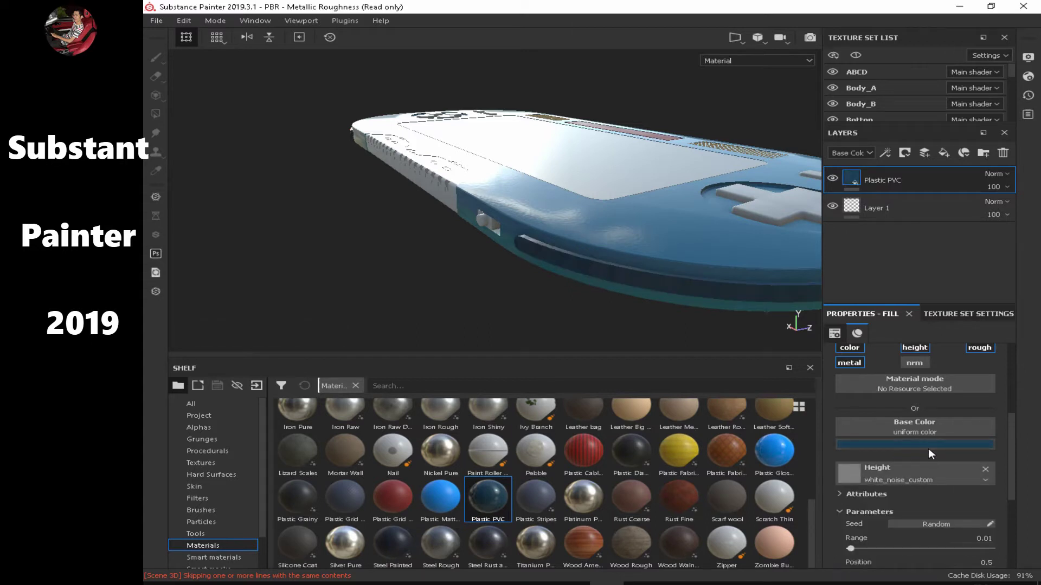
Step: Change the base color of the curved side buttons' Plastic PVC layer to a light orange with hue about 0.096
{"action": "left_click_drag", "start_coordinate": [618, 193], "coordinate": [635, 212], "text": "alt"}
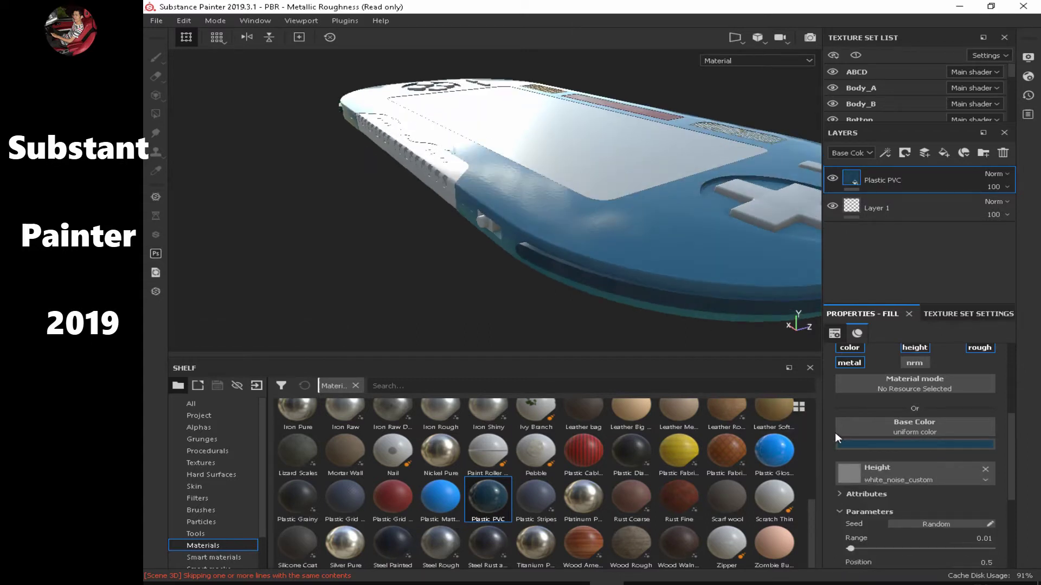
{"action": "left_click", "coordinate": [915, 443]}
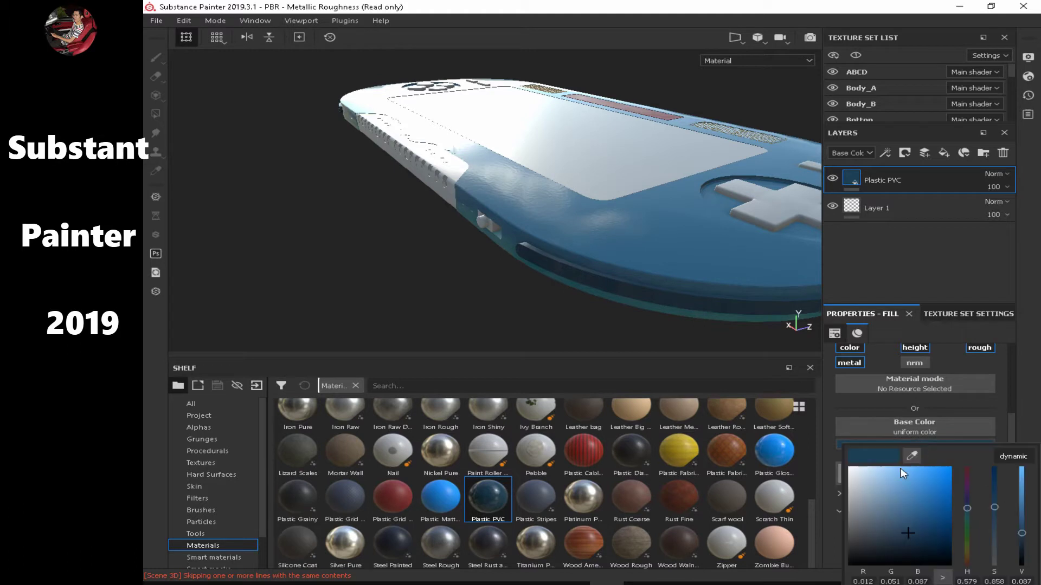
{"action": "left_click_drag", "start_coordinate": [964, 535], "coordinate": [961, 557]}
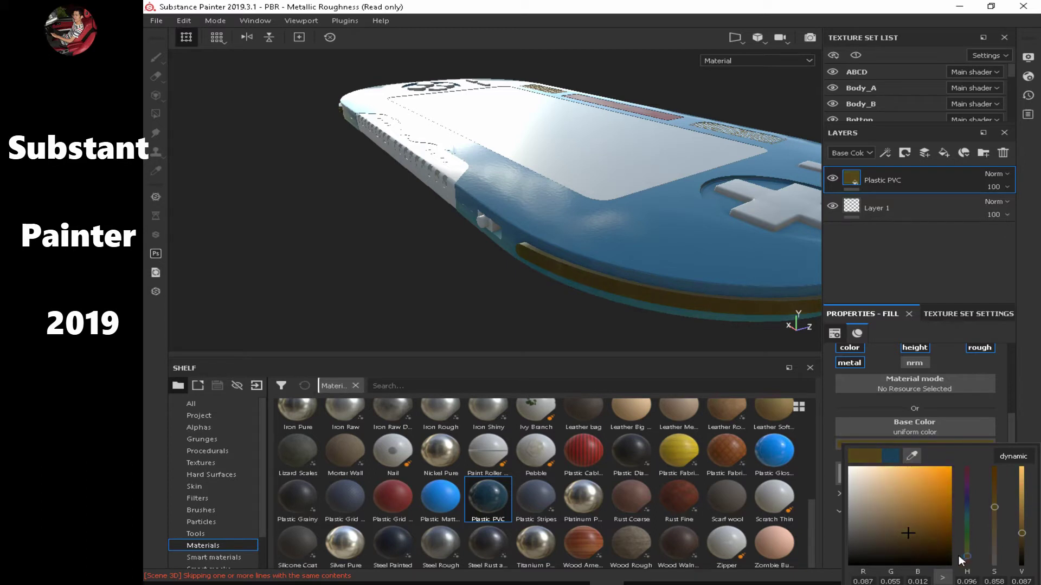
{"action": "left_click_drag", "start_coordinate": [923, 521], "coordinate": [919, 506]}
Step: Apply the Plastic Grid Small material to the ribbed grip panel along the console's front edge below the screen
{"action": "key", "text": "f"}
{"action": "scroll", "coordinate": [444, 217], "scroll_direction": "up", "scroll_amount": 10}
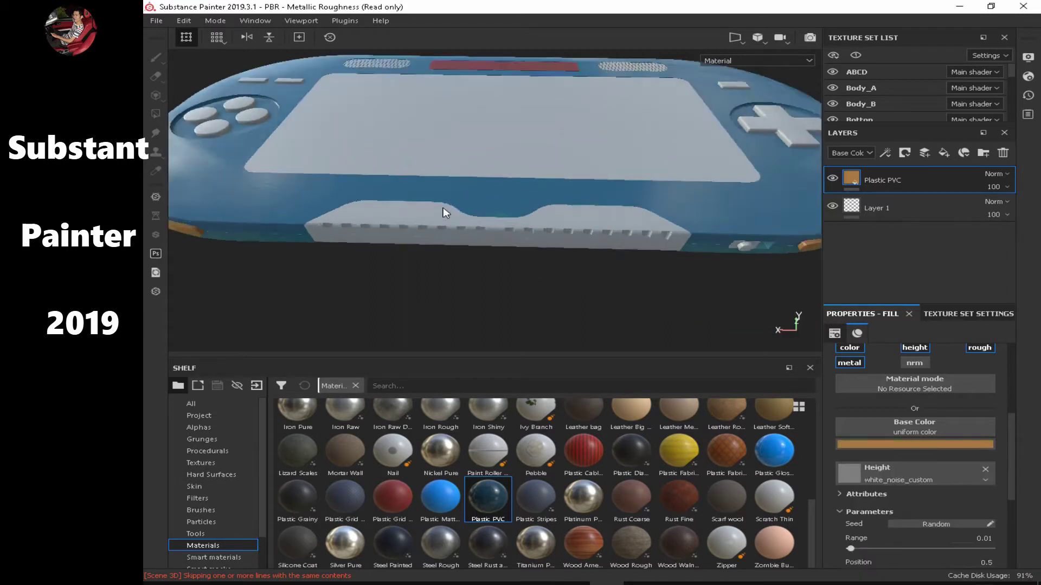
{"action": "scroll", "coordinate": [491, 184], "scroll_direction": "up", "scroll_amount": 1}
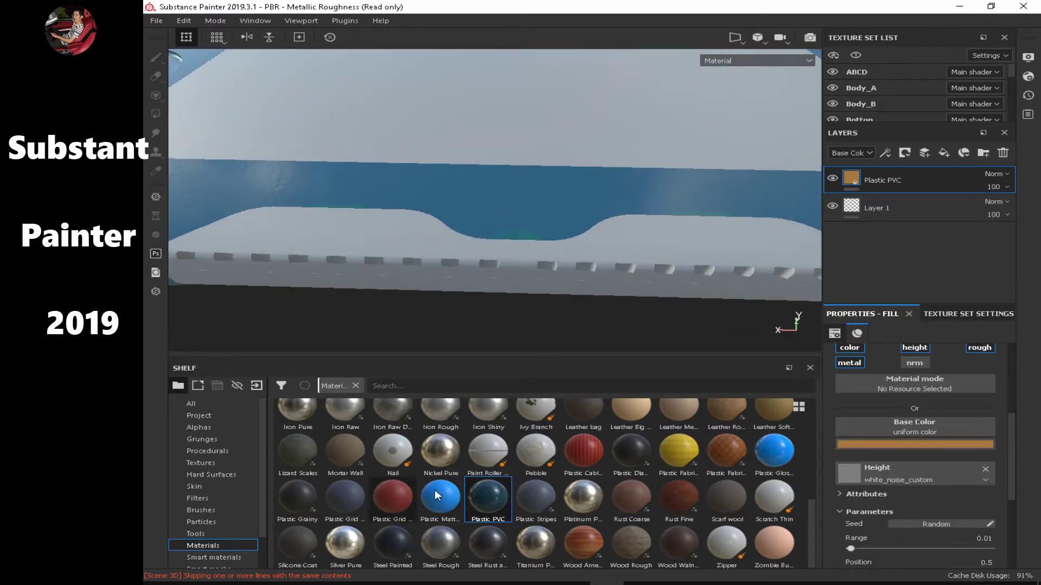
{"action": "left_click_drag", "start_coordinate": [386, 502], "coordinate": [448, 215]}
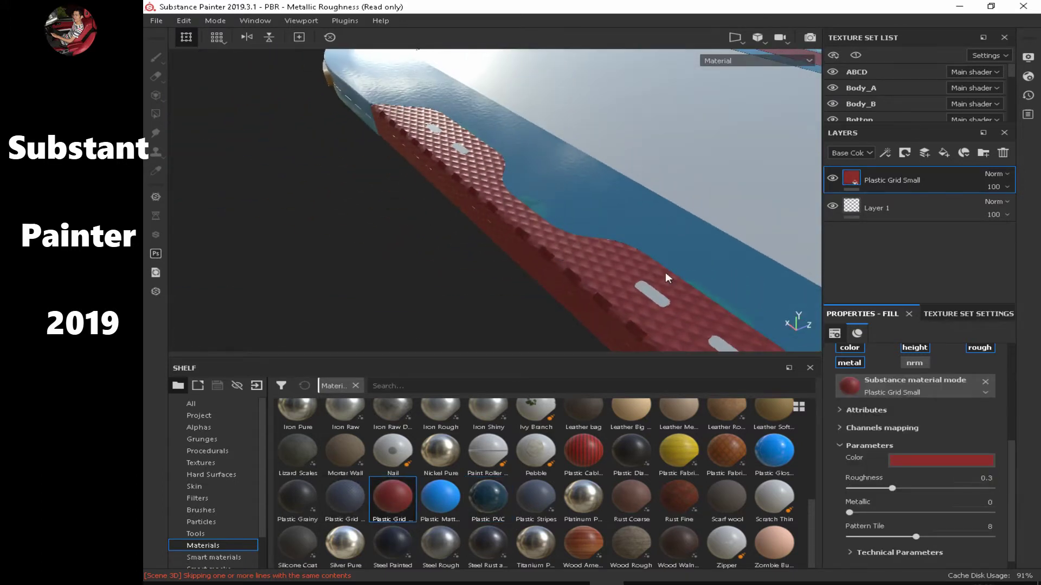
Step: Change the grip panel's Plastic Grid Small color to blue with hue 0.623, saturation 0.611 and value 0.431
{"action": "left_click", "coordinate": [919, 463]}
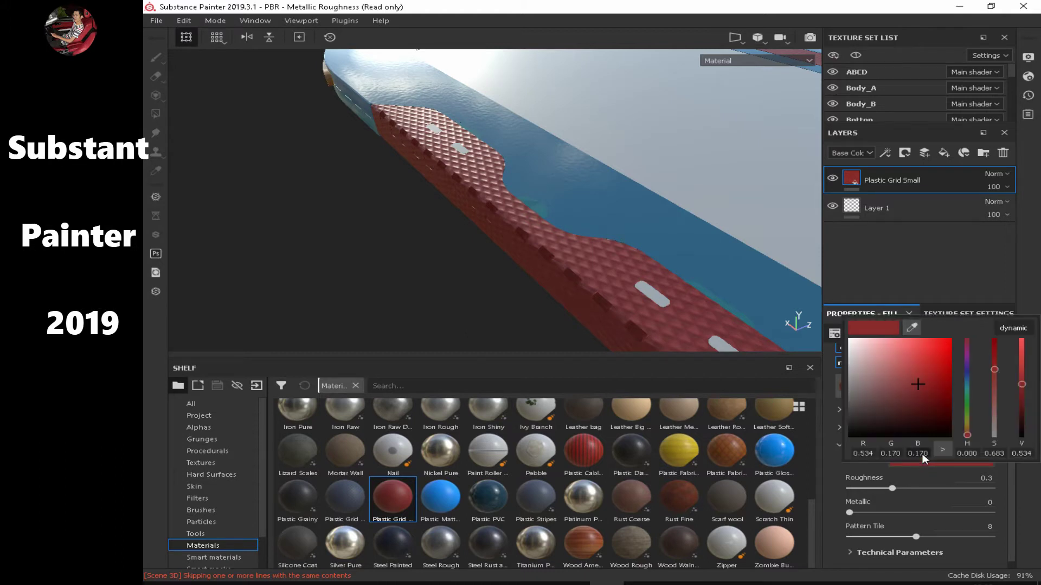
{"action": "left_click_drag", "start_coordinate": [967, 388], "coordinate": [1000, 391]}
{"action": "left_click", "coordinate": [996, 377]}
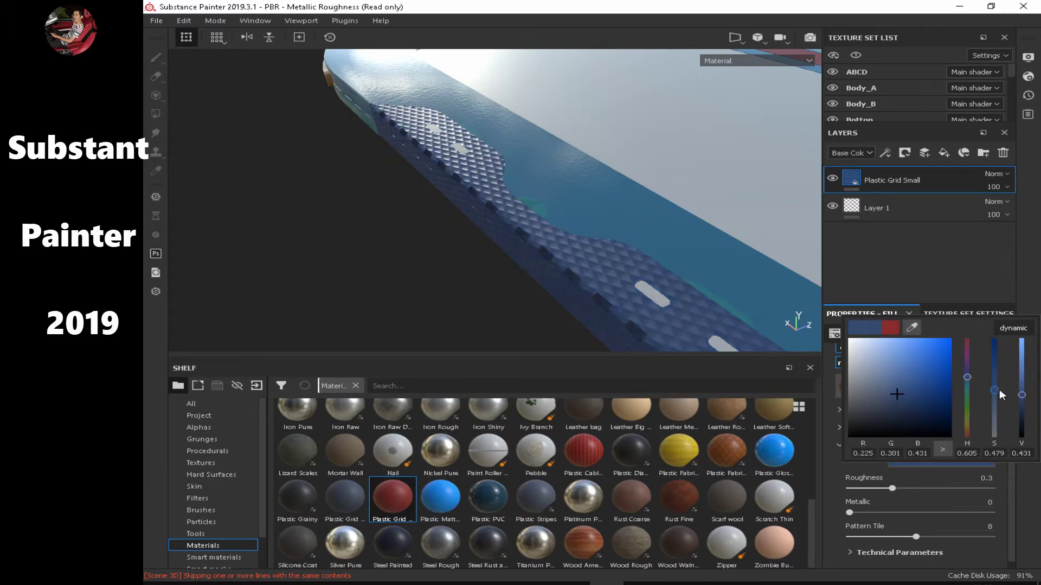
{"action": "mouse_move", "coordinate": [511, 193]}
{"action": "left_mouse_down", "text": "alt"}
{"action": "mouse_move", "coordinate": [580, 235]}
{"action": "mouse_move", "coordinate": [623, 225]}
{"action": "mouse_move", "coordinate": [484, 233]}
{"action": "mouse_move", "coordinate": [500, 210]}
{"action": "left_mouse_up", "text": "alt"}
{"action": "left_click", "coordinate": [966, 461]}
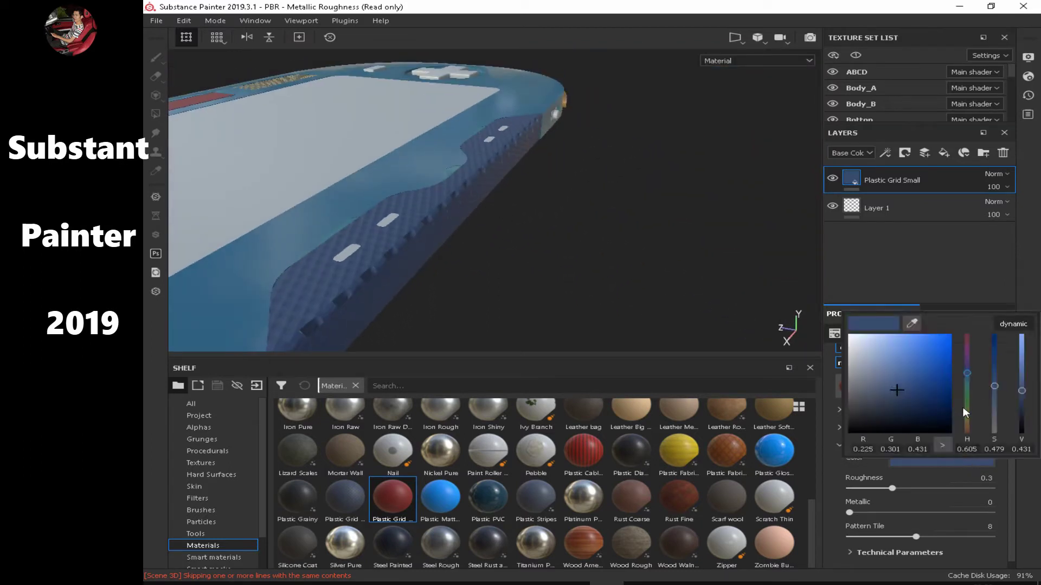
{"action": "left_click", "coordinate": [968, 372]}
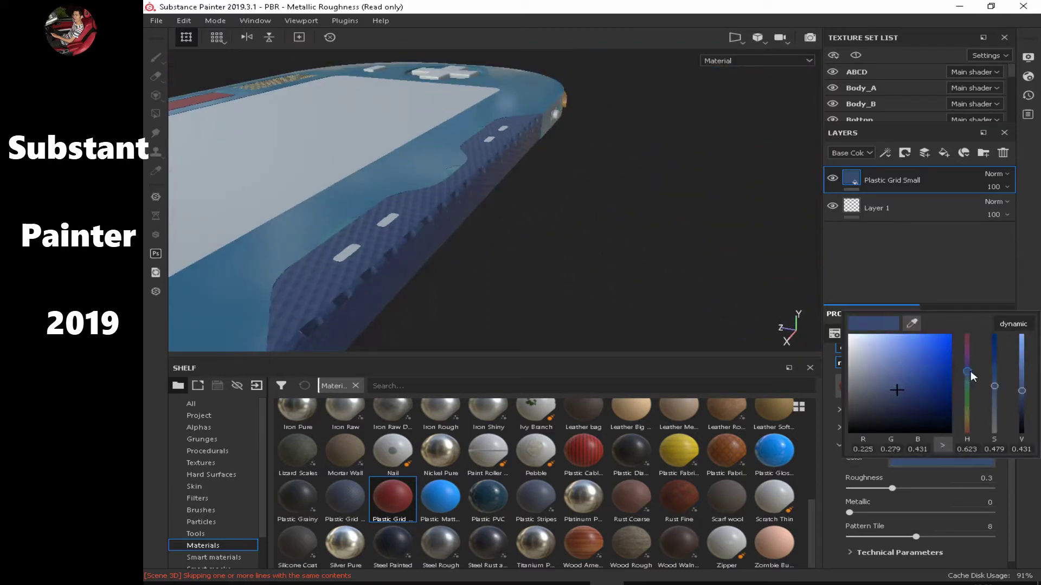
{"action": "left_click_drag", "start_coordinate": [990, 373], "coordinate": [999, 372]}
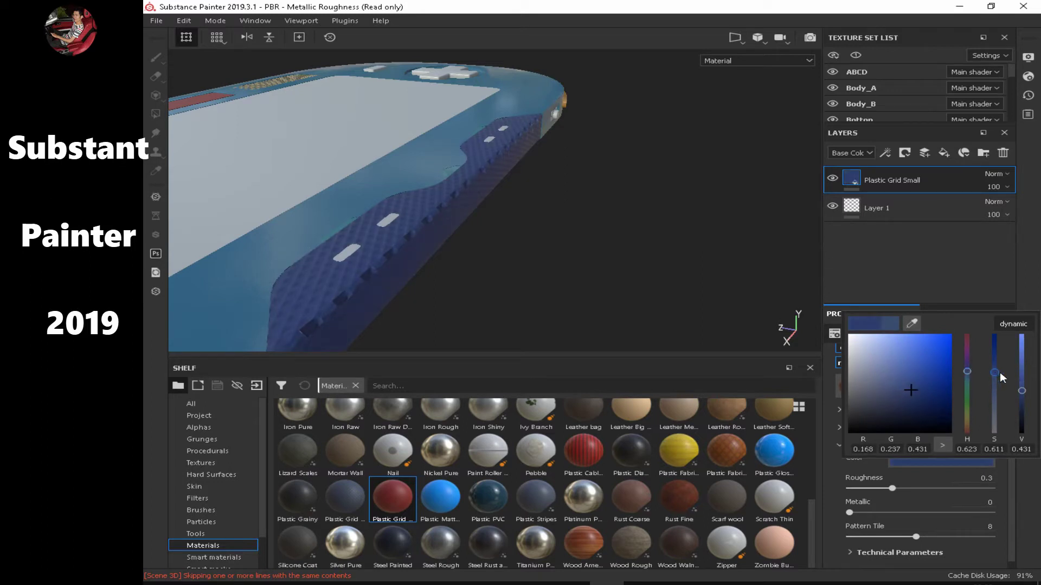
{"action": "left_click_drag", "start_coordinate": [379, 190], "coordinate": [641, 235], "text": "alt"}
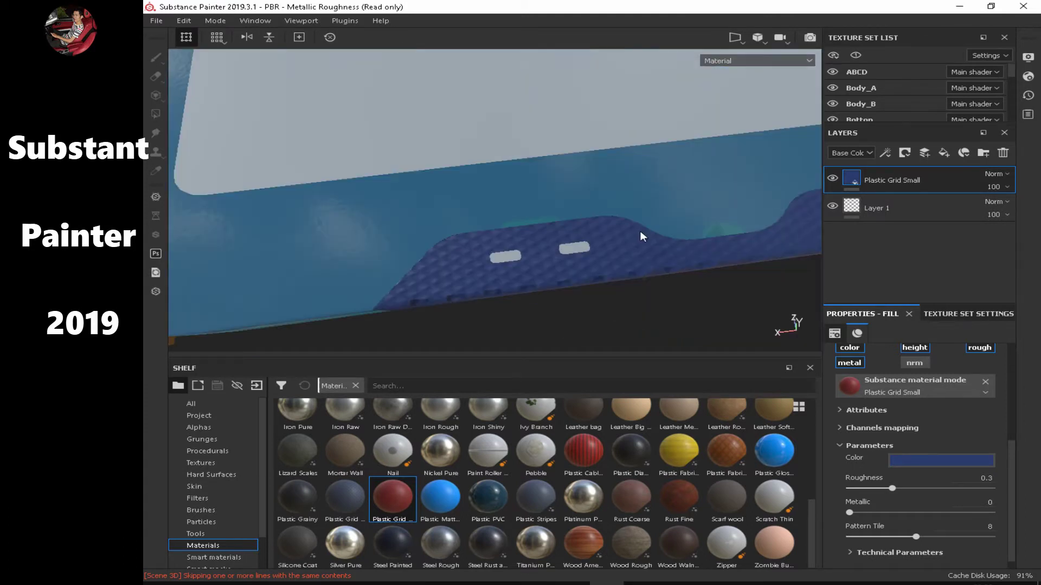
Step: Darken the grip panel's blue to saturation 0.653 and value 0.323
{"action": "left_click_drag", "start_coordinate": [349, 193], "coordinate": [517, 177], "text": "alt"}
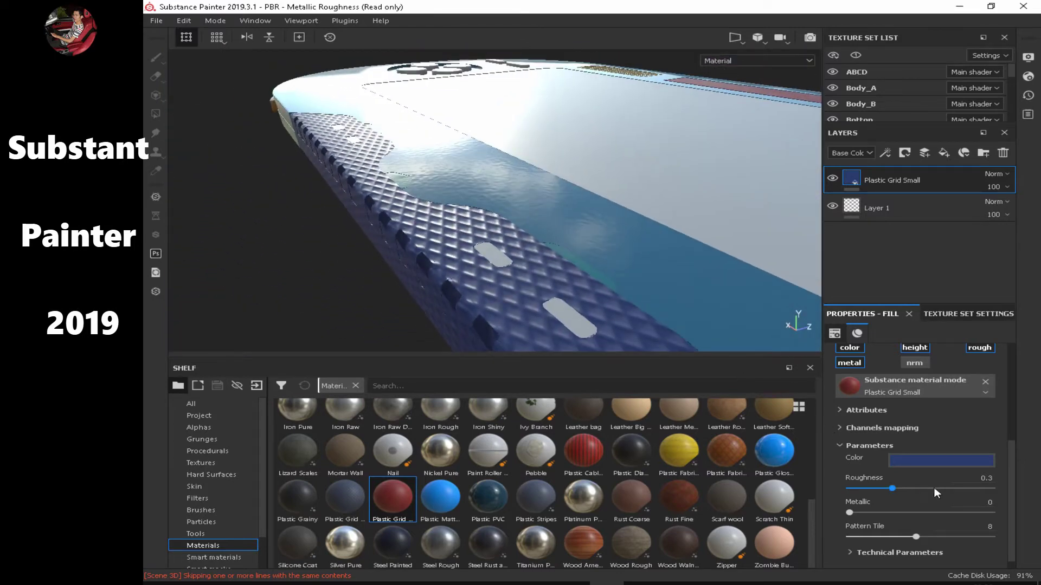
{"action": "left_click", "coordinate": [949, 459]}
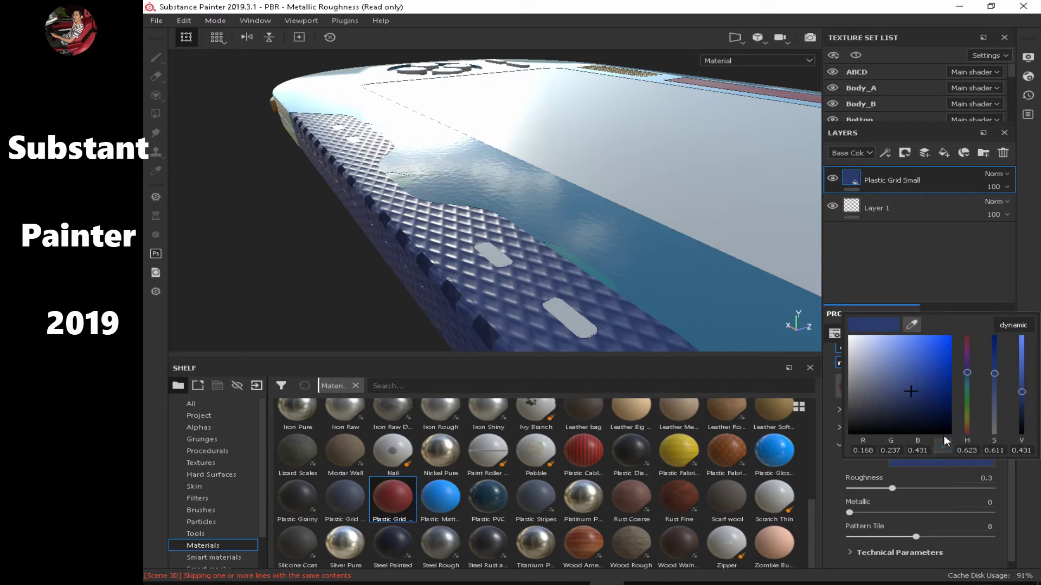
{"action": "left_click_drag", "start_coordinate": [915, 384], "coordinate": [916, 402]}
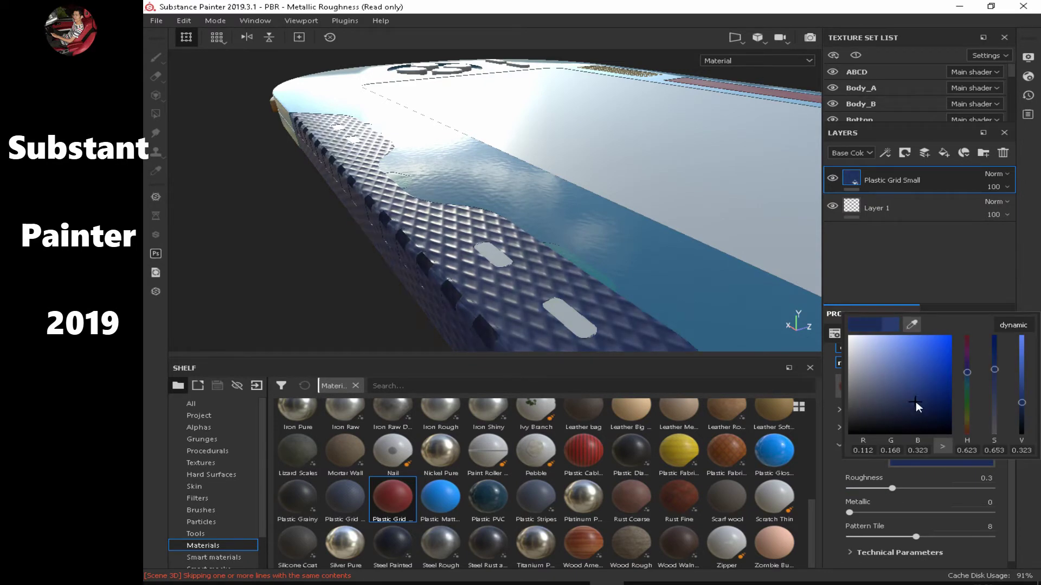
{"action": "left_click_drag", "start_coordinate": [369, 133], "coordinate": [434, 211], "text": "alt"}
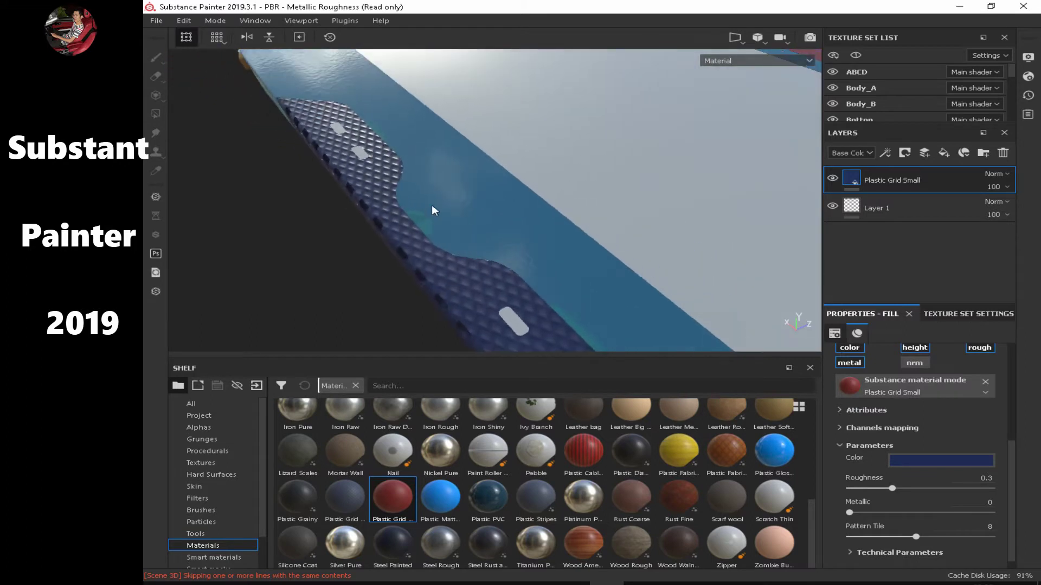
Step: Set the UV scale of the grip panel's Plastic Grid Small layer to 10 horizontally and 5 vertically
{"action": "scroll", "coordinate": [932, 482], "scroll_direction": "up", "scroll_amount": 5}
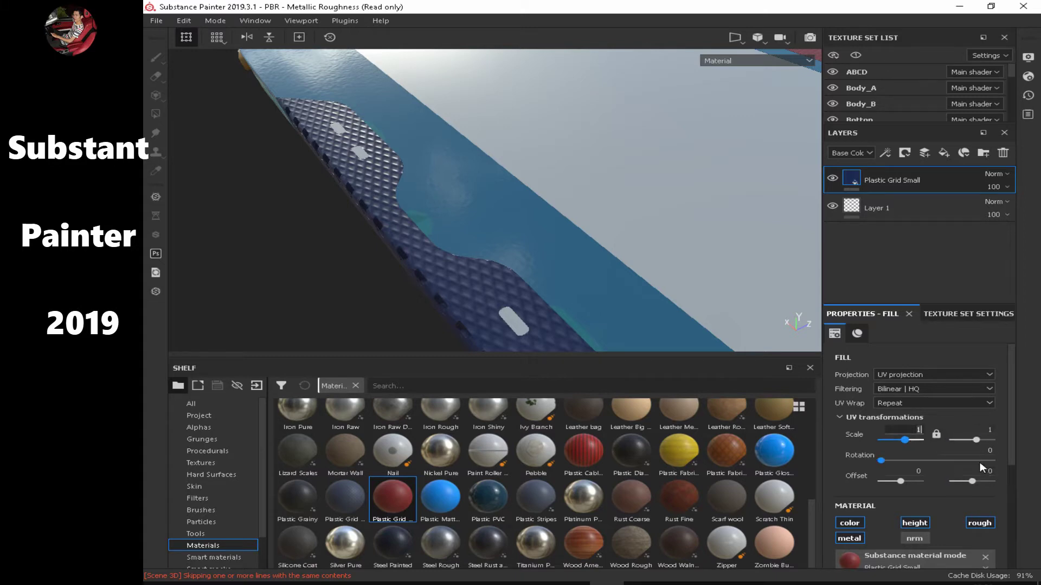
{"action": "left_click", "coordinate": [984, 430]}
{"action": "key", "text": "BackSpace"}
{"action": "type", "text": "5"}
{"action": "key", "text": "Return"}
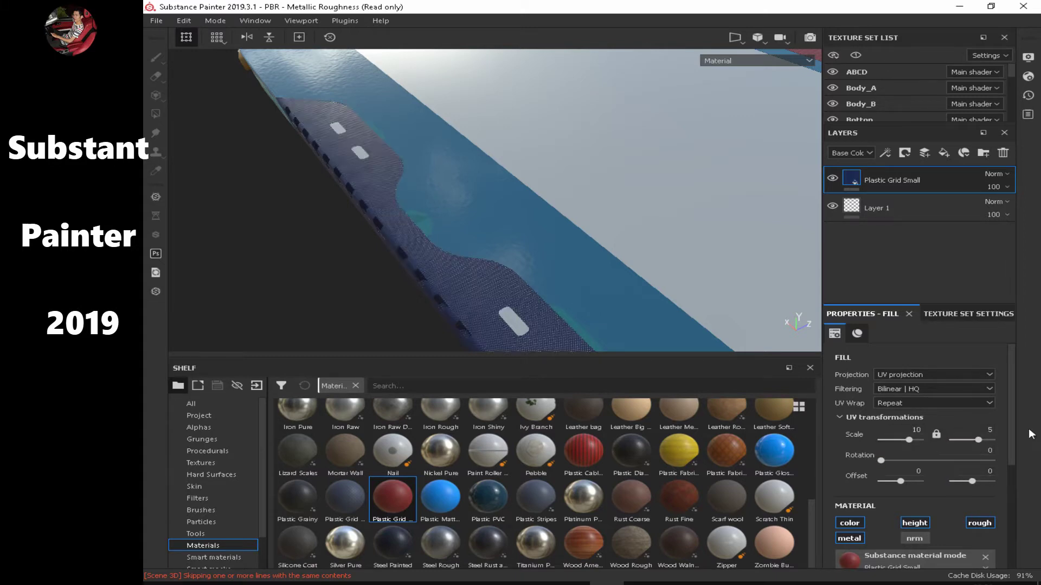
{"action": "scroll", "coordinate": [441, 279], "scroll_direction": "up", "scroll_amount": 3}
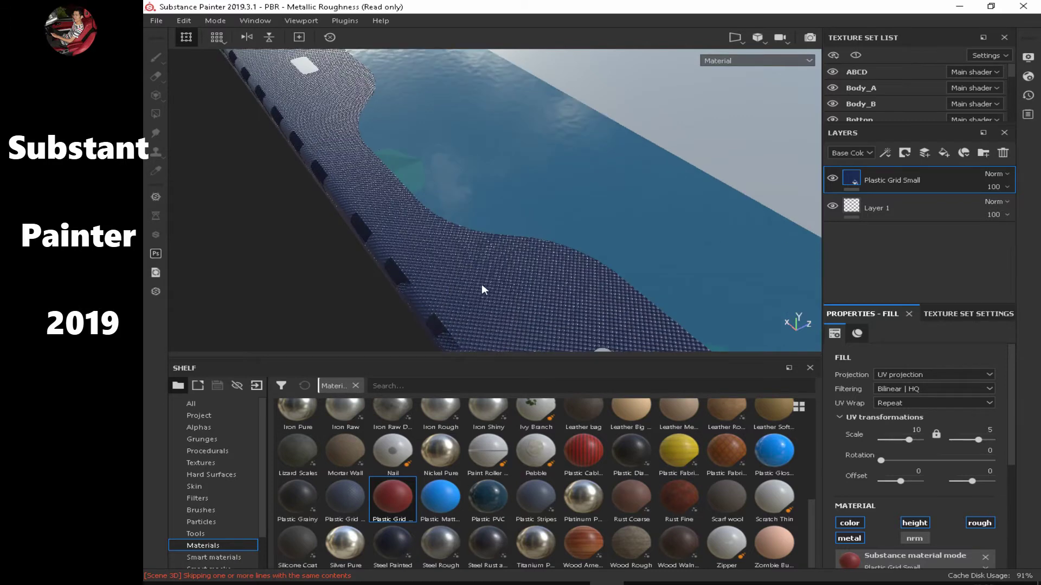
{"action": "left_click_drag", "start_coordinate": [519, 275], "coordinate": [523, 251], "text": "alt"}
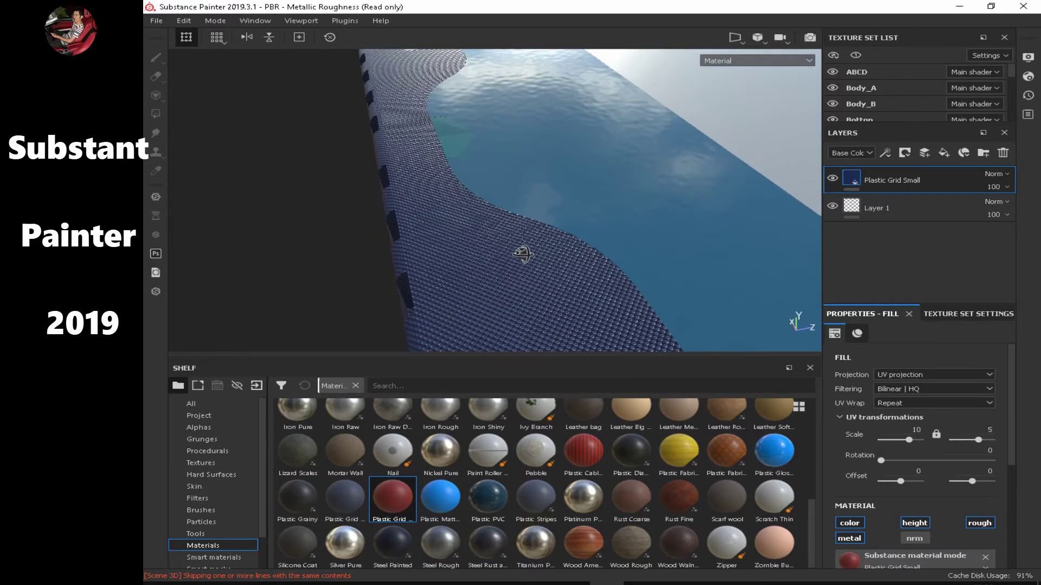
Step: Set the grip panel layer's UV scale to 5 in both directions
{"action": "left_click", "coordinate": [904, 429]}
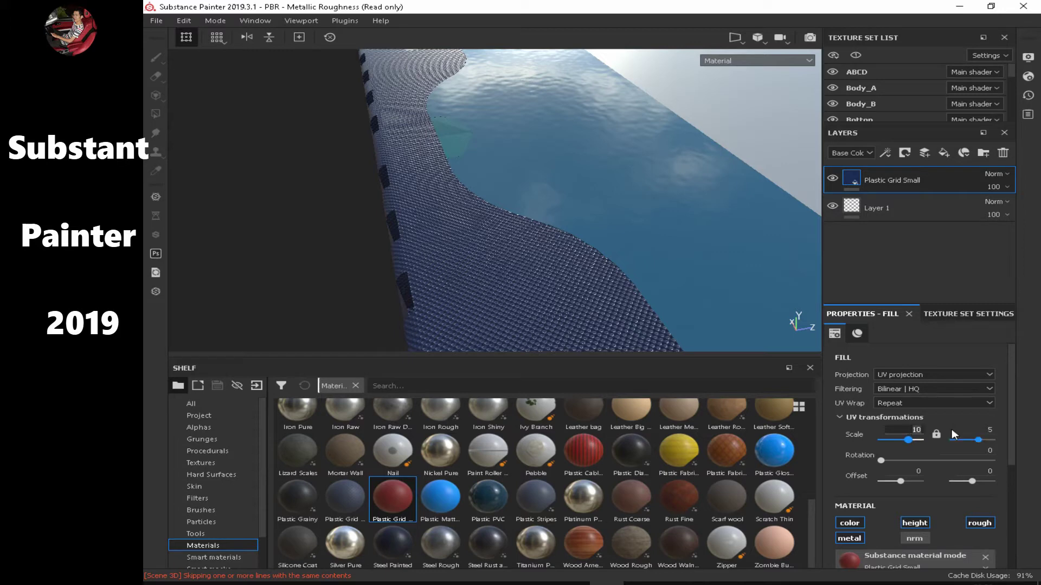
{"action": "type", "text": "5"}
{"action": "left_click", "coordinate": [976, 429]}
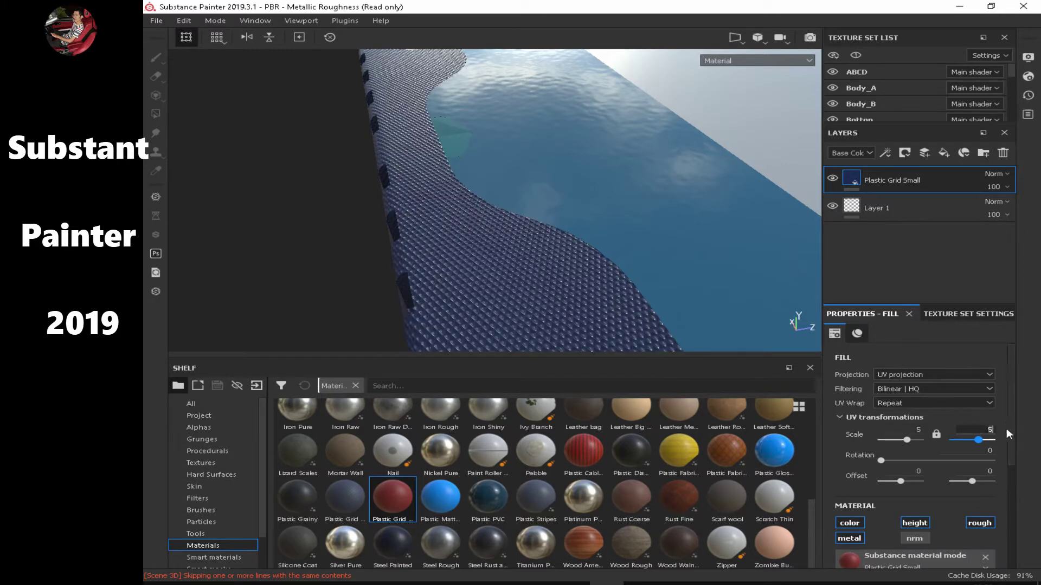
{"action": "left_click_drag", "start_coordinate": [578, 241], "coordinate": [613, 219], "text": "alt"}
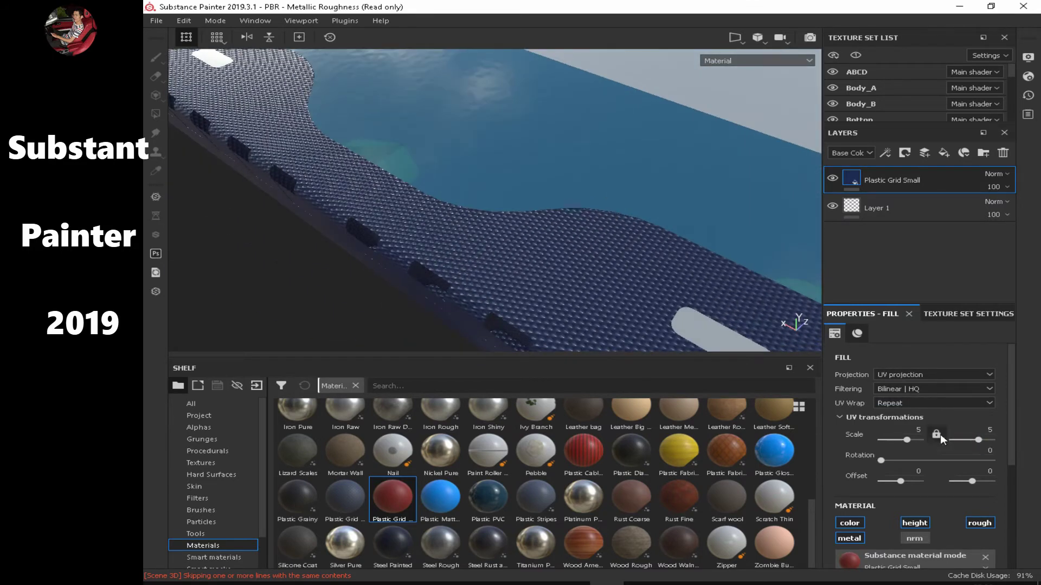
Step: Lock the two UV scale values of the grip panel's layer together and set the scale to 2
{"action": "left_click", "coordinate": [937, 434]}
{"action": "left_click_drag", "start_coordinate": [524, 177], "coordinate": [481, 174], "text": "alt"}
{"action": "scroll", "coordinate": [481, 174], "scroll_direction": "up", "scroll_amount": 3}
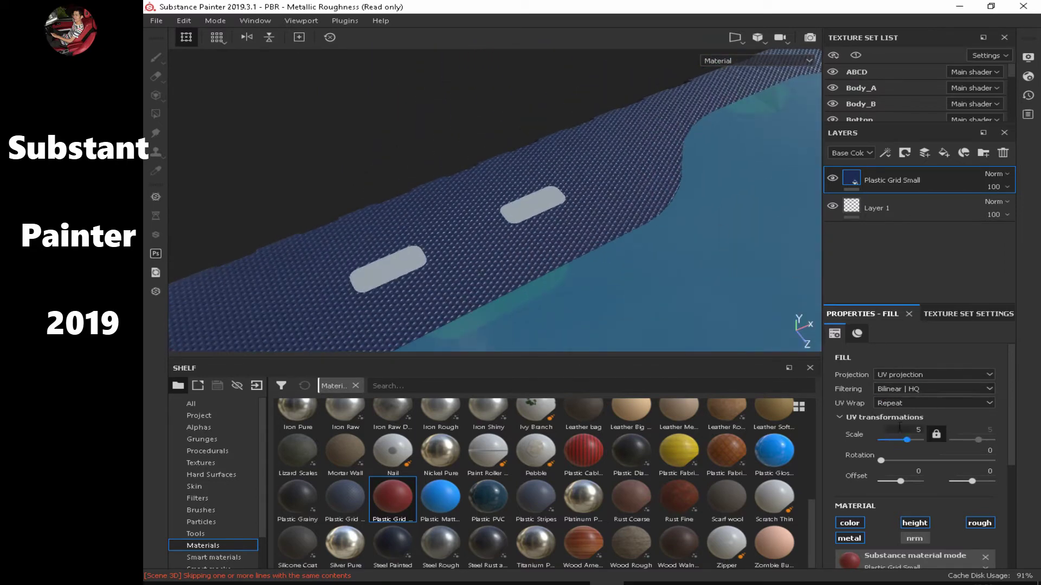
{"action": "type", "text": "2"}
{"action": "key", "text": "Return"}
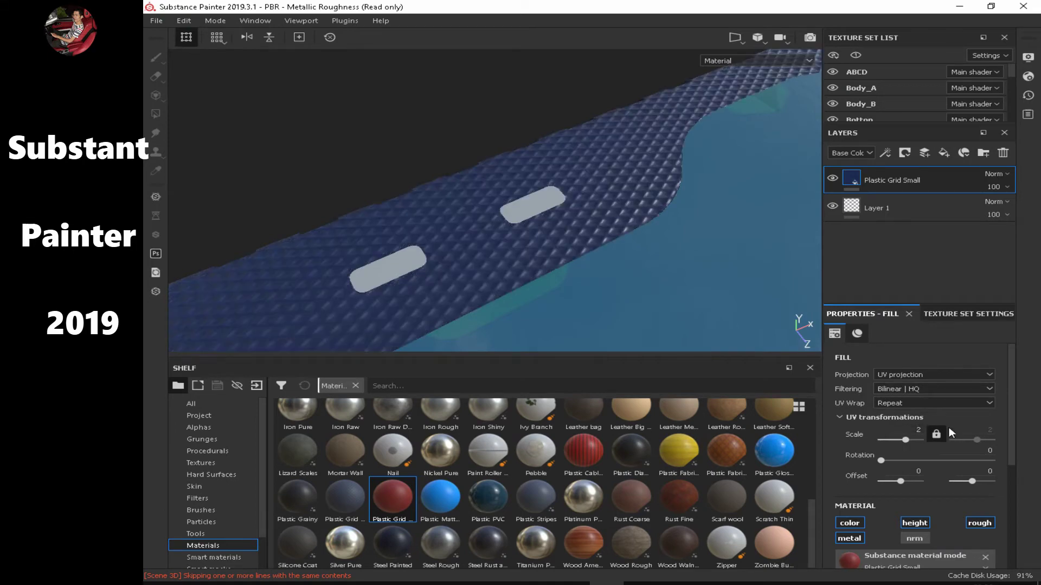
{"action": "scroll", "coordinate": [508, 180], "scroll_direction": "down", "scroll_amount": 3}
{"action": "left_click_drag", "start_coordinate": [508, 180], "coordinate": [713, 148], "text": "alt"}
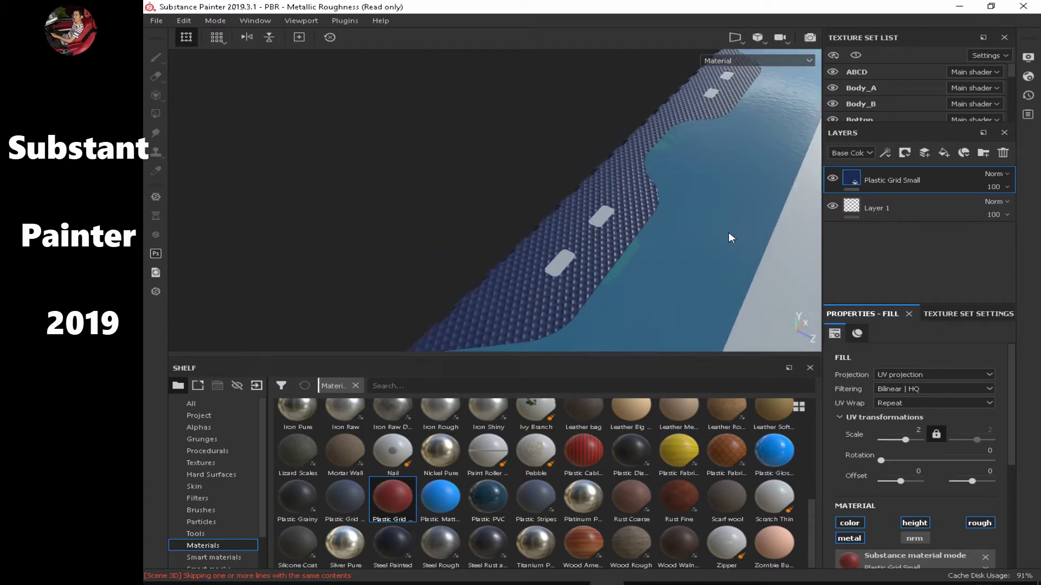
Step: Apply the Plastic PVC material to the small slider switch on the console's edge, between the grip panel and the orange button
{"action": "mouse_move", "coordinate": [729, 236]}
{"action": "left_mouse_down", "text": "alt"}
{"action": "mouse_move", "coordinate": [690, 248]}
{"action": "mouse_move", "coordinate": [720, 239]}
{"action": "left_mouse_up", "text": "alt"}
{"action": "scroll", "coordinate": [720, 239], "scroll_direction": "down", "scroll_amount": 3}
{"action": "scroll", "coordinate": [437, 284], "scroll_direction": "up", "scroll_amount": 4}
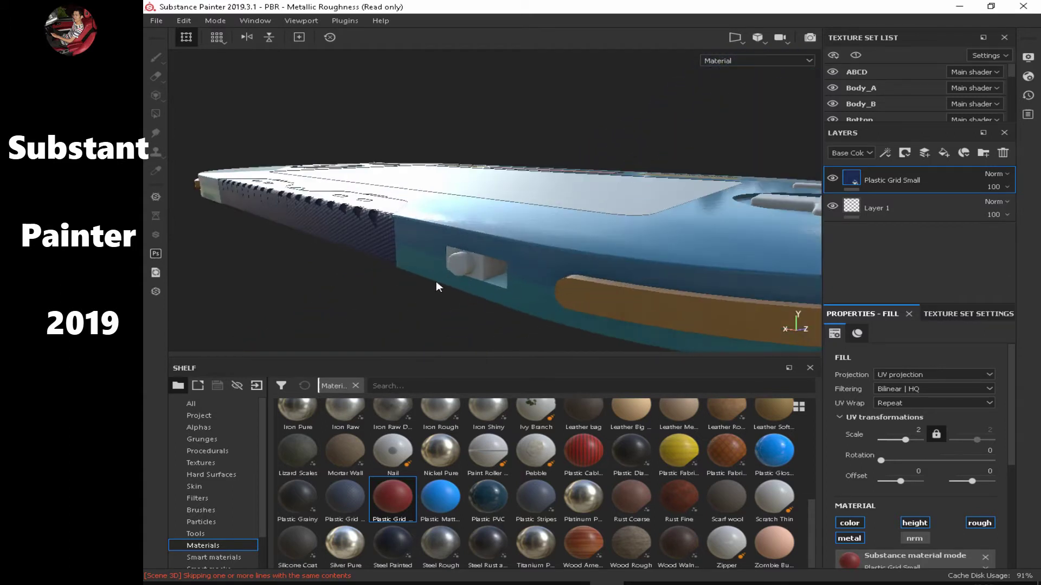
{"action": "scroll", "coordinate": [436, 281], "scroll_direction": "up", "scroll_amount": 3}
{"action": "left_click_drag", "start_coordinate": [643, 291], "coordinate": [601, 270], "text": "alt"}
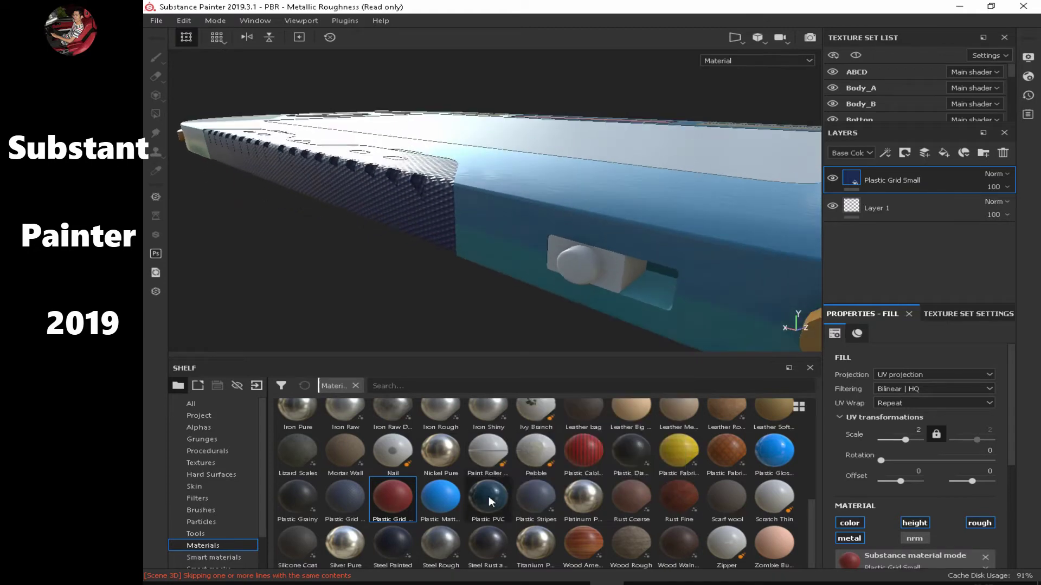
{"action": "left_click_drag", "start_coordinate": [489, 496], "coordinate": [666, 267]}
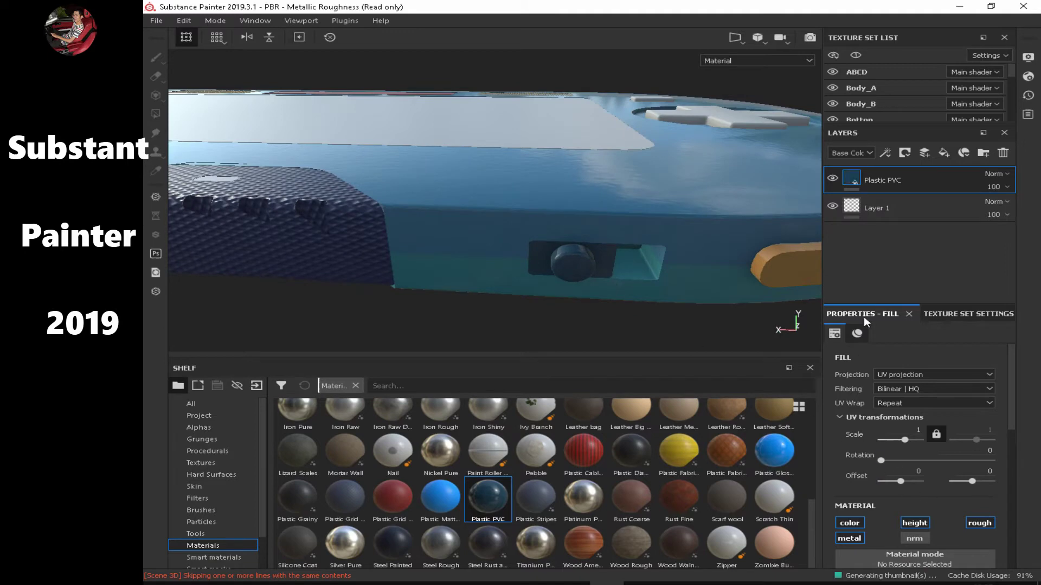
Step: Change the base color of the slider switch's Plastic PVC layer to red with hue 0, saturation 0.858 and value 0.346
{"action": "scroll", "coordinate": [887, 483], "scroll_direction": "down", "scroll_amount": 5}
{"action": "left_click", "coordinate": [915, 372]}
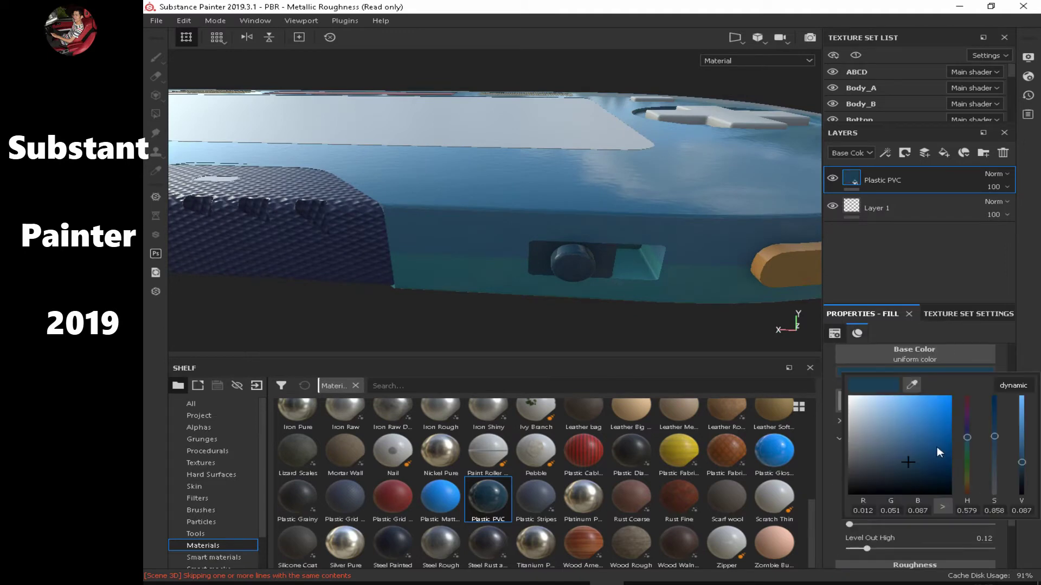
{"action": "left_click", "coordinate": [966, 483]}
{"action": "left_click_drag", "start_coordinate": [970, 480], "coordinate": [1012, 368]}
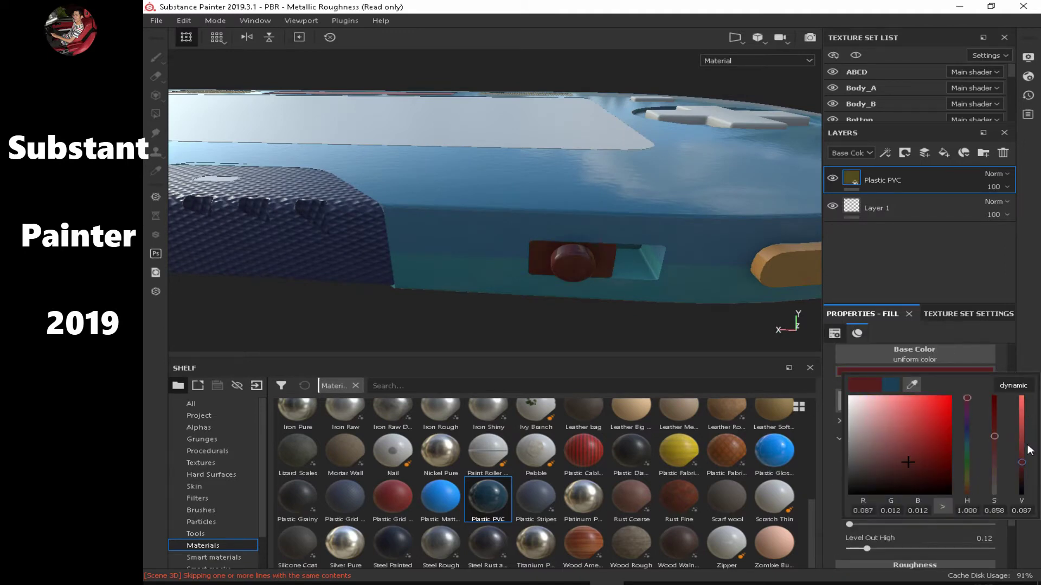
{"action": "left_click_drag", "start_coordinate": [1025, 458], "coordinate": [1024, 449]}
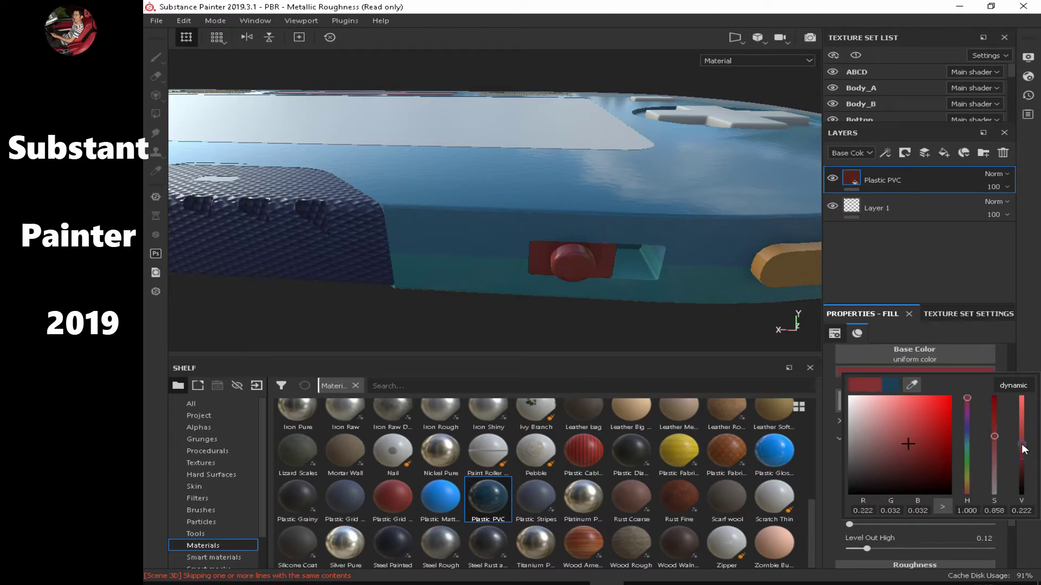
{"action": "left_click_drag", "start_coordinate": [514, 232], "coordinate": [616, 275], "text": "alt"}
{"action": "left_click", "coordinate": [922, 372]}
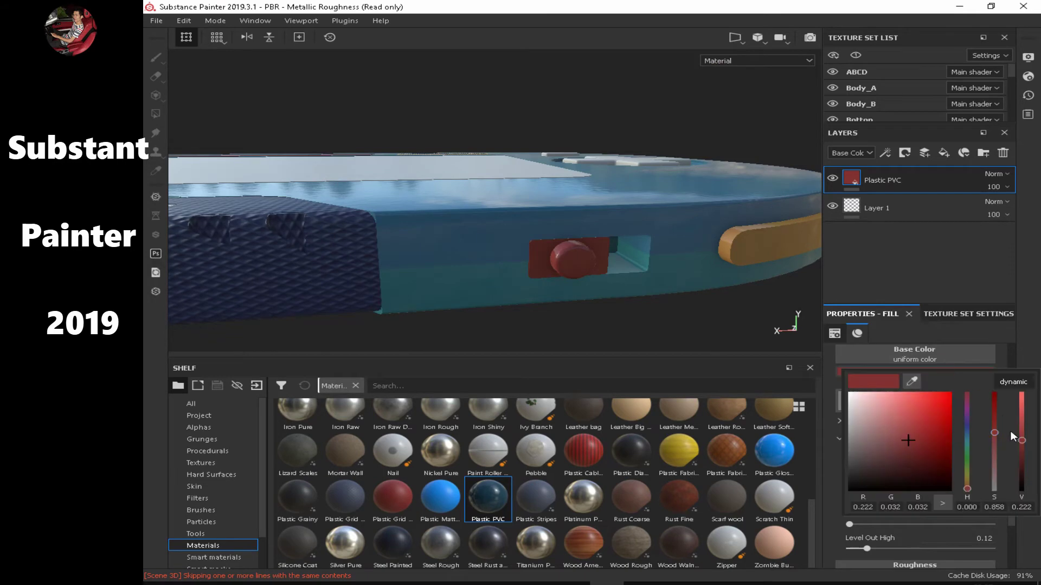
{"action": "left_click_drag", "start_coordinate": [1021, 439], "coordinate": [1023, 430]}
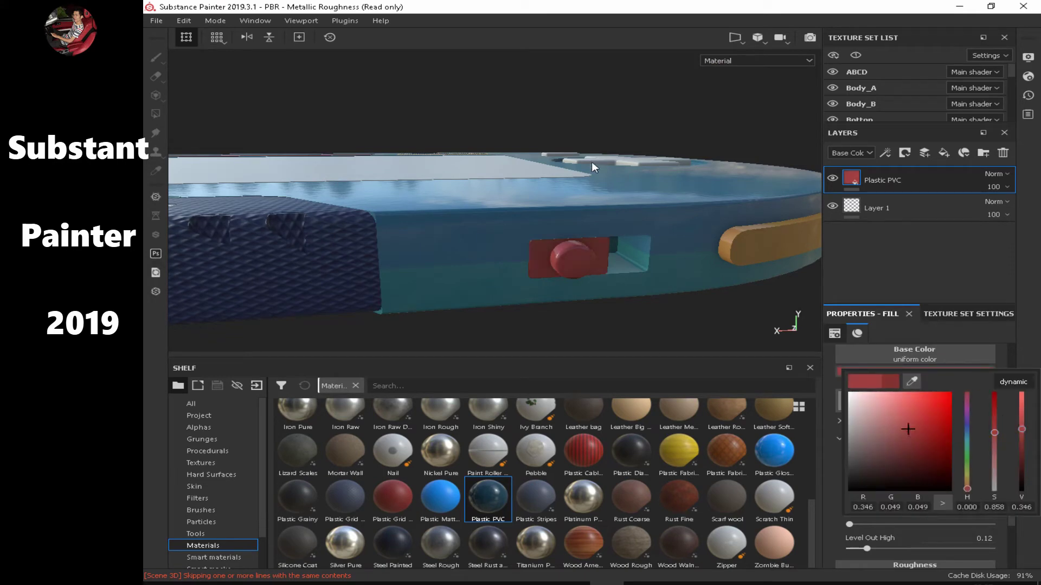
Step: Apply the Plastic Glossy smart material to the small rectangular button beside the D-pad
{"action": "left_click_drag", "start_coordinate": [591, 167], "coordinate": [347, 336], "text": "alt"}
{"action": "left_click", "coordinate": [213, 557]}
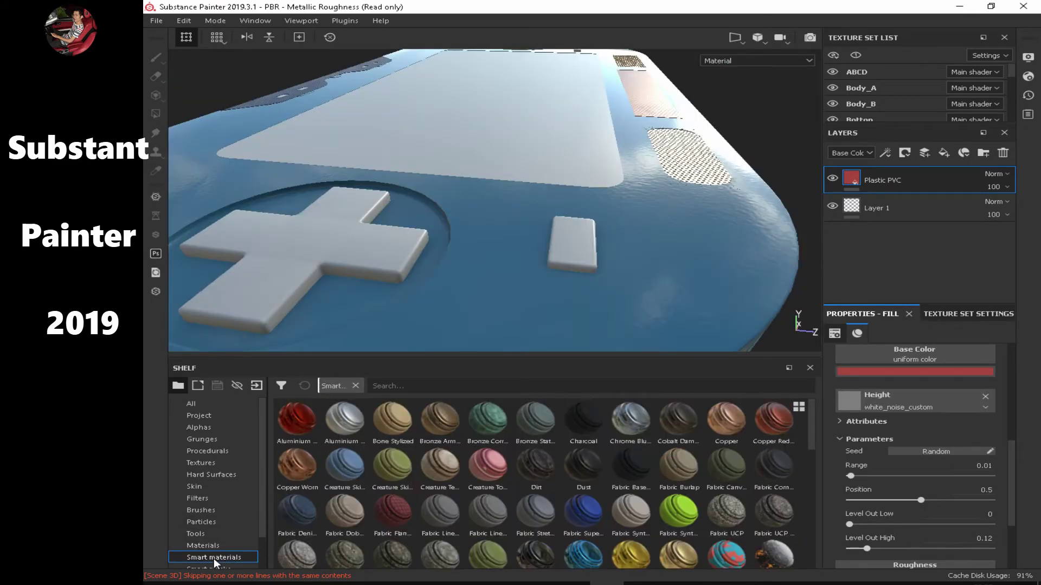
{"action": "left_click_drag", "start_coordinate": [811, 438], "coordinate": [816, 512]}
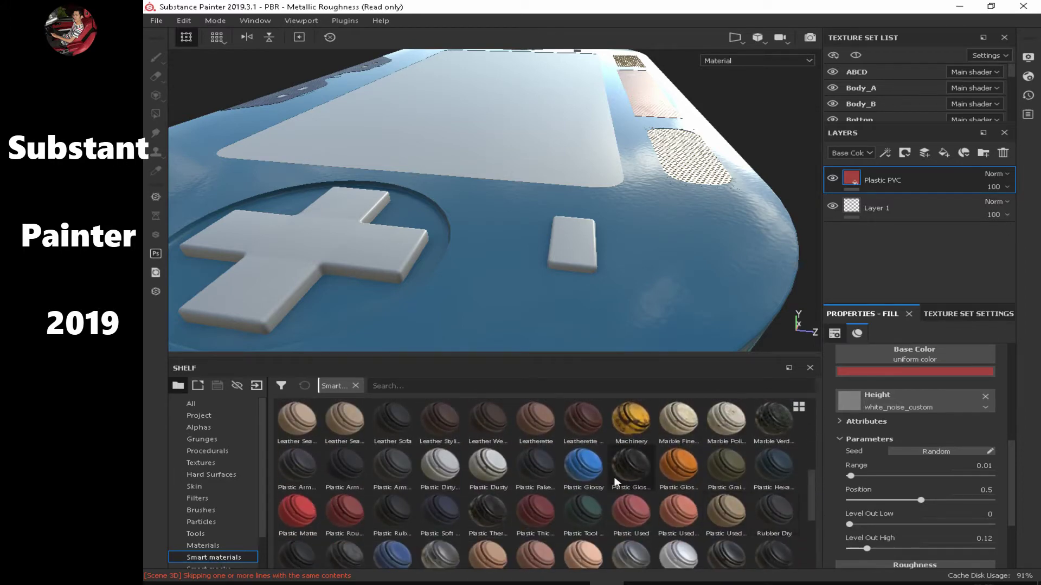
{"action": "left_click_drag", "start_coordinate": [591, 472], "coordinate": [578, 252]}
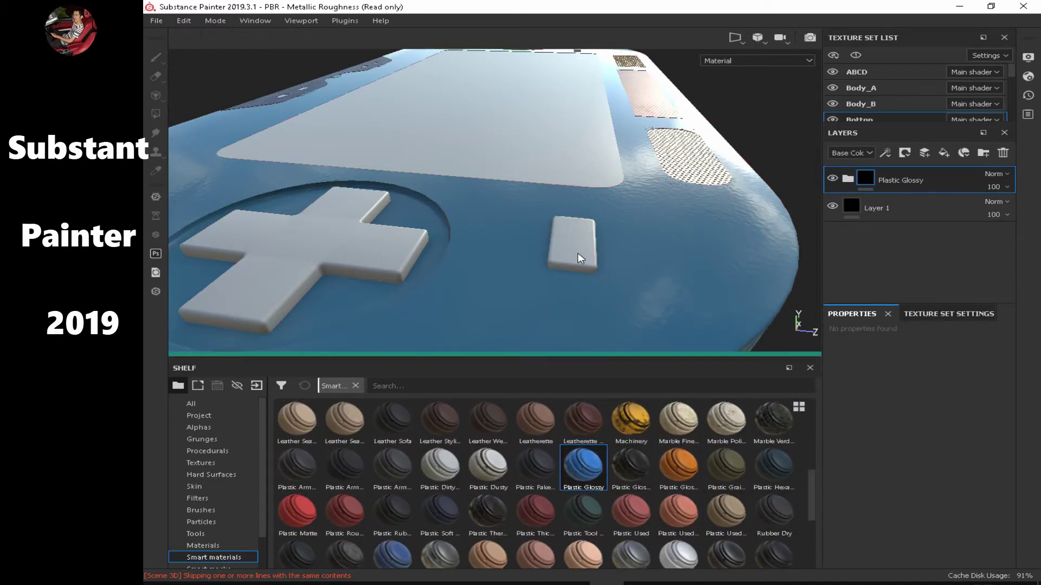
{"action": "scroll", "coordinate": [606, 281], "scroll_direction": "up", "scroll_amount": 5}
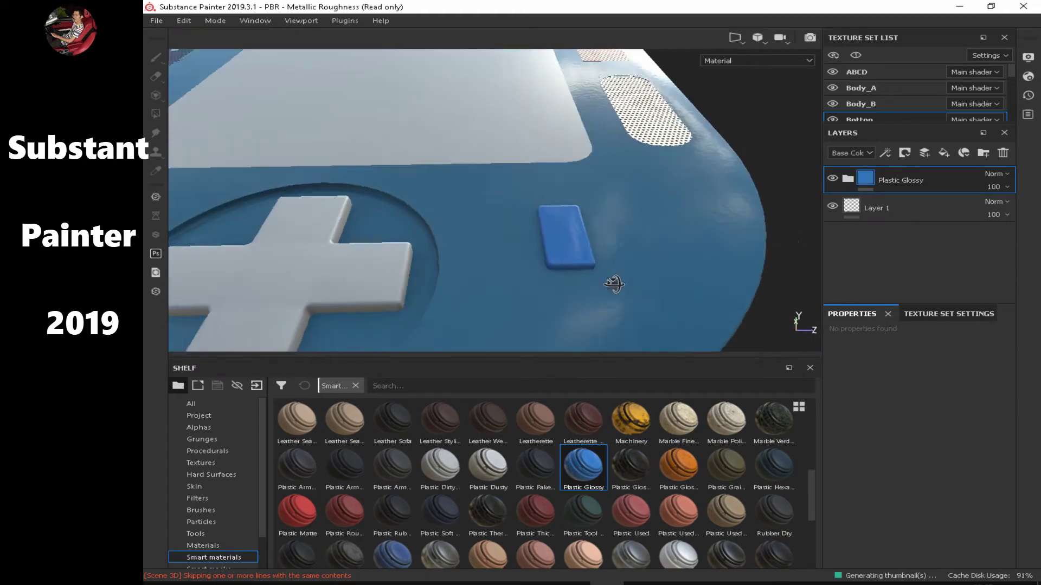
Step: Change the Plastic Base color of the small rectangular button beside the D-pad to dark gray with saturation 0 and value 0.045
{"action": "scroll", "coordinate": [514, 232], "scroll_direction": "up", "scroll_amount": 2}
{"action": "left_click_drag", "start_coordinate": [513, 232], "coordinate": [424, 223], "text": "alt"}
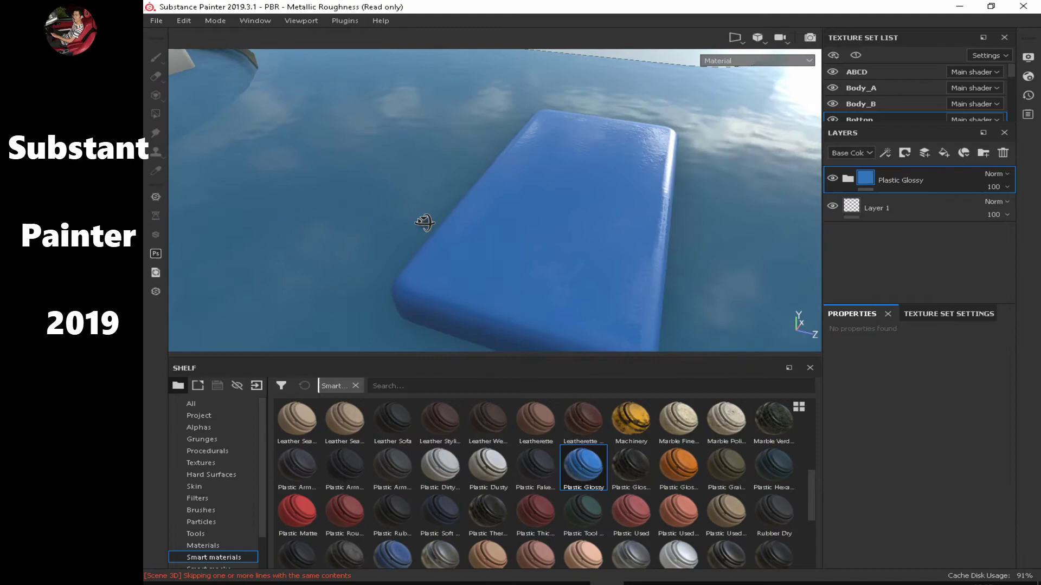
{"action": "scroll", "coordinate": [530, 213], "scroll_direction": "up", "scroll_amount": 6}
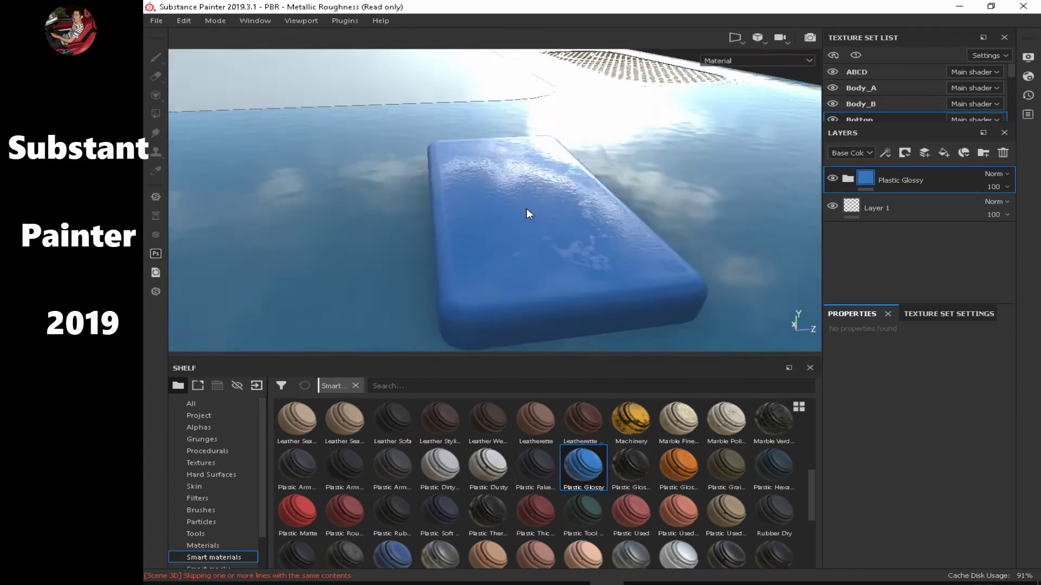
{"action": "left_click_drag", "start_coordinate": [631, 279], "coordinate": [573, 289], "text": "alt"}
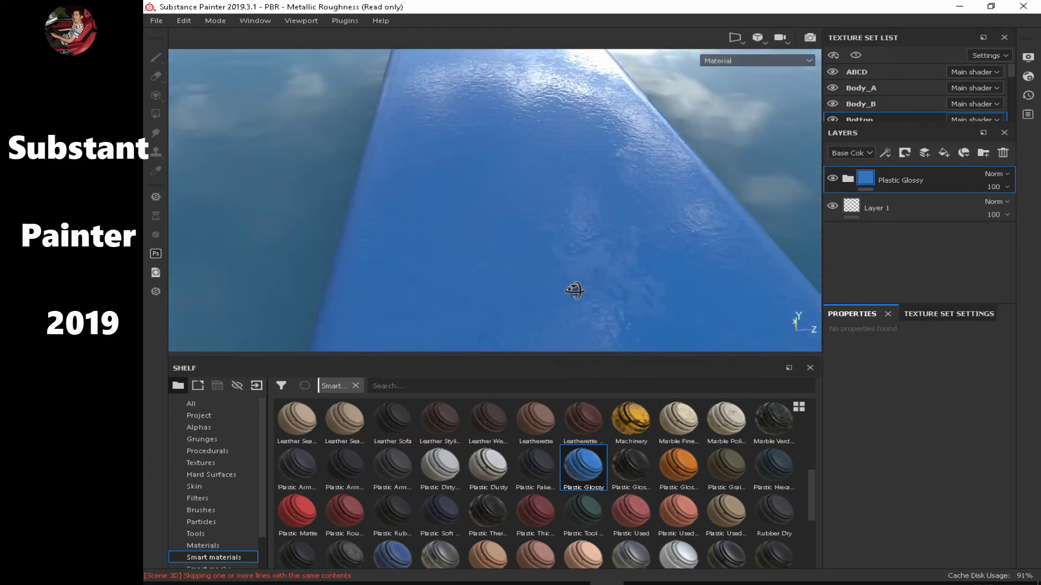
{"action": "scroll", "coordinate": [574, 272], "scroll_direction": "down", "scroll_amount": 5}
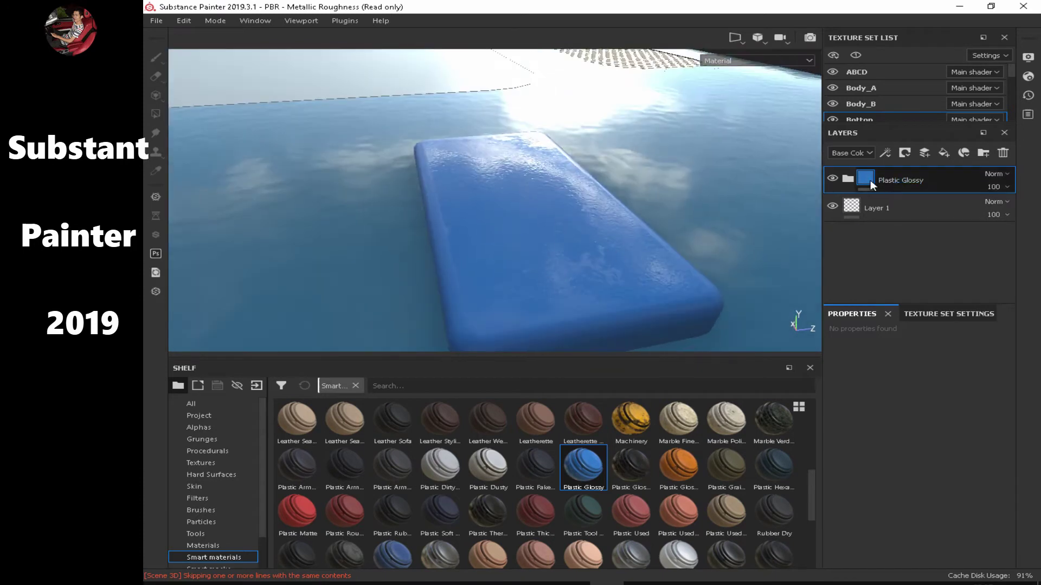
{"action": "left_click", "coordinate": [848, 179]}
{"action": "left_click", "coordinate": [872, 269]}
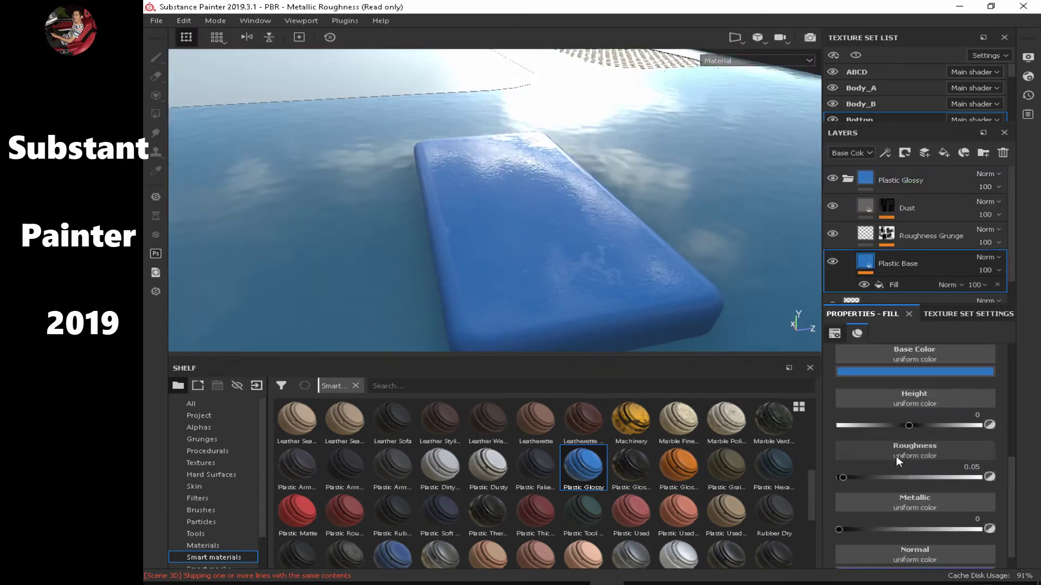
{"action": "left_click", "coordinate": [900, 371]}
{"action": "mouse_move", "coordinate": [878, 412]}
{"action": "left_mouse_down"}
{"action": "mouse_move", "coordinate": [850, 463]}
{"action": "mouse_move", "coordinate": [811, 470]}
{"action": "left_mouse_up"}
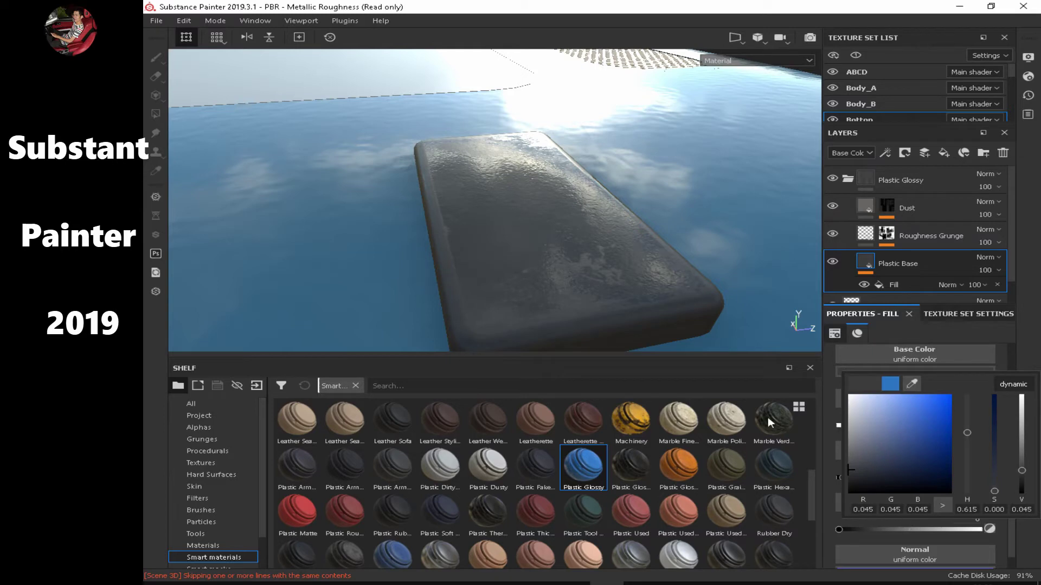
{"action": "left_click", "coordinate": [609, 229]}
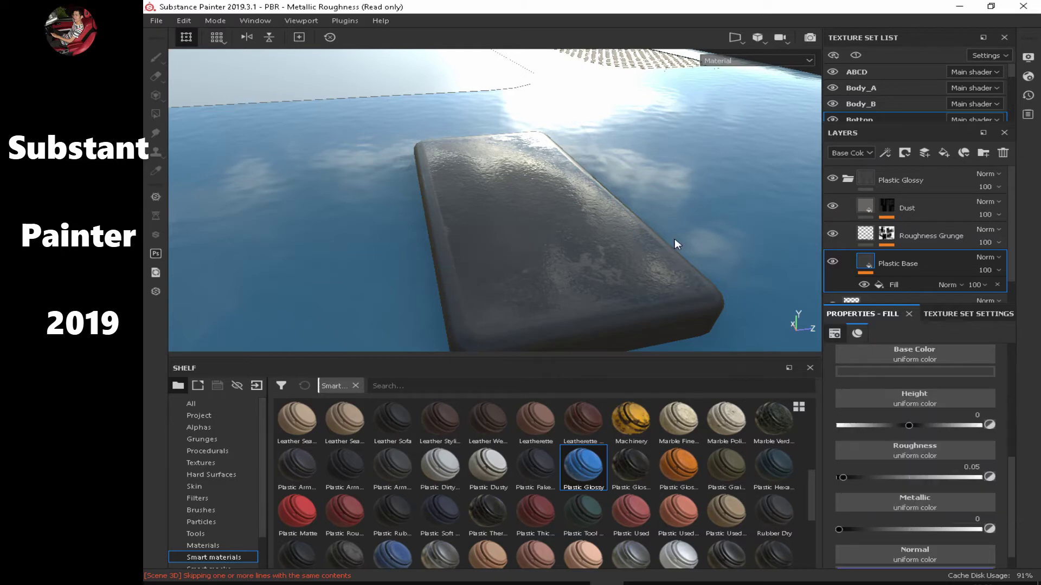
Step: Apply the Plastic Glossy smart material to the D-pad and change its Plastic Base color to dark gray, saturation 0 and value 0.045
{"action": "left_click_drag", "start_coordinate": [675, 238], "coordinate": [506, 228], "text": "alt"}
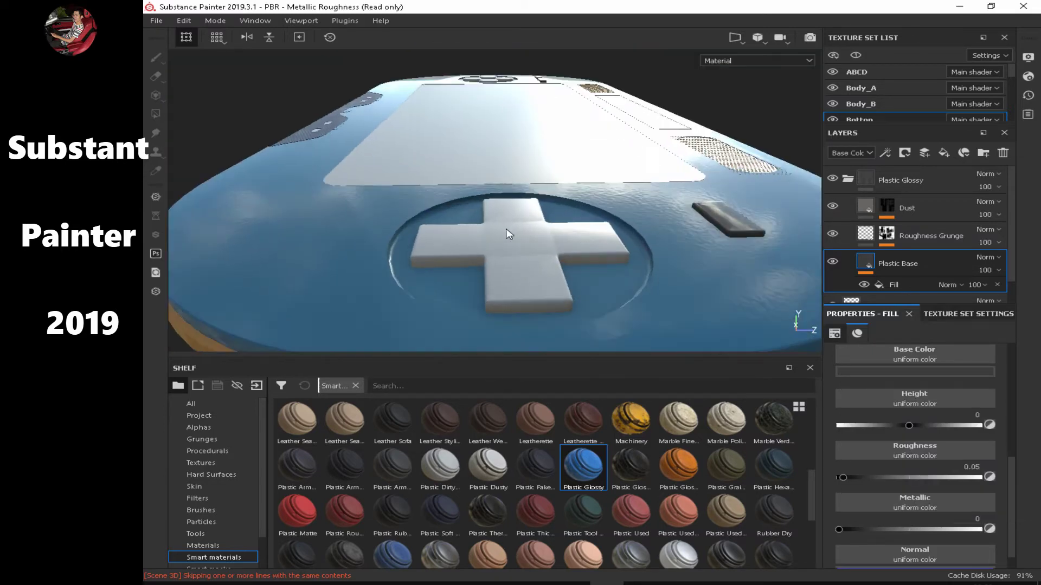
{"action": "left_click_drag", "start_coordinate": [585, 463], "coordinate": [509, 272]}
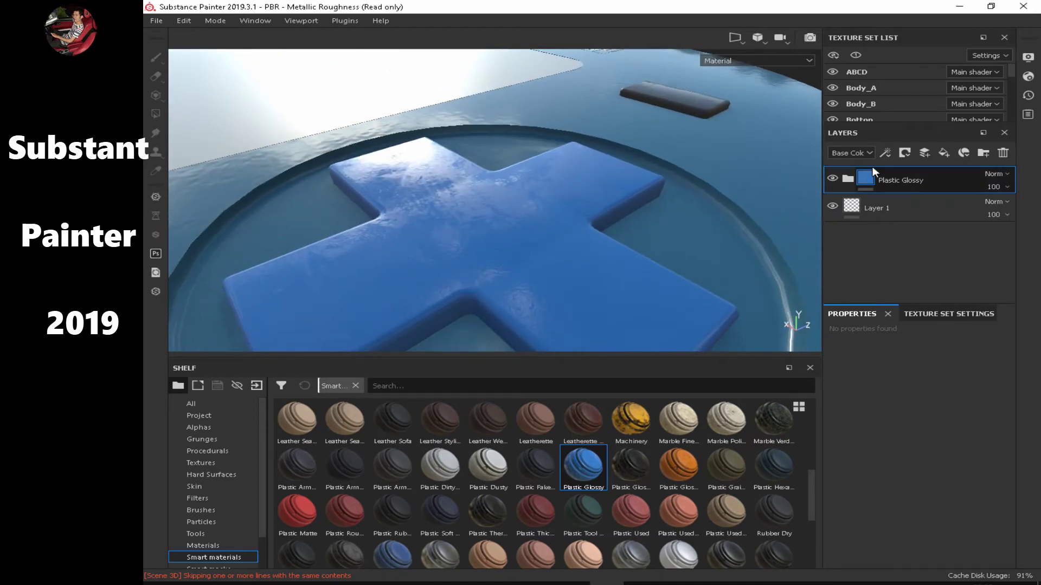
{"action": "left_click", "coordinate": [851, 178]}
{"action": "left_click", "coordinate": [871, 265]}
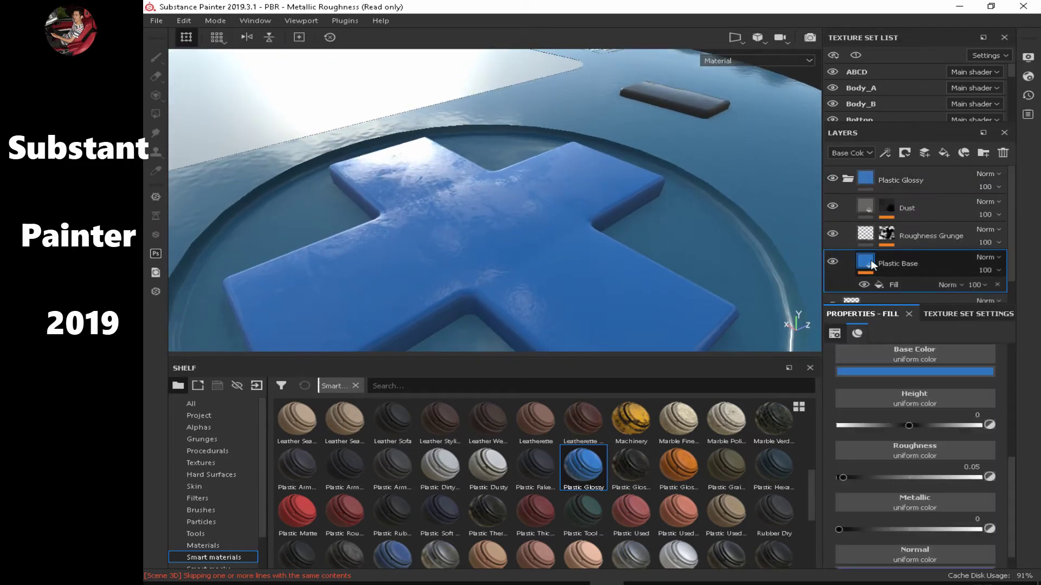
{"action": "left_click", "coordinate": [909, 373]}
{"action": "left_click_drag", "start_coordinate": [924, 423], "coordinate": [811, 473]}
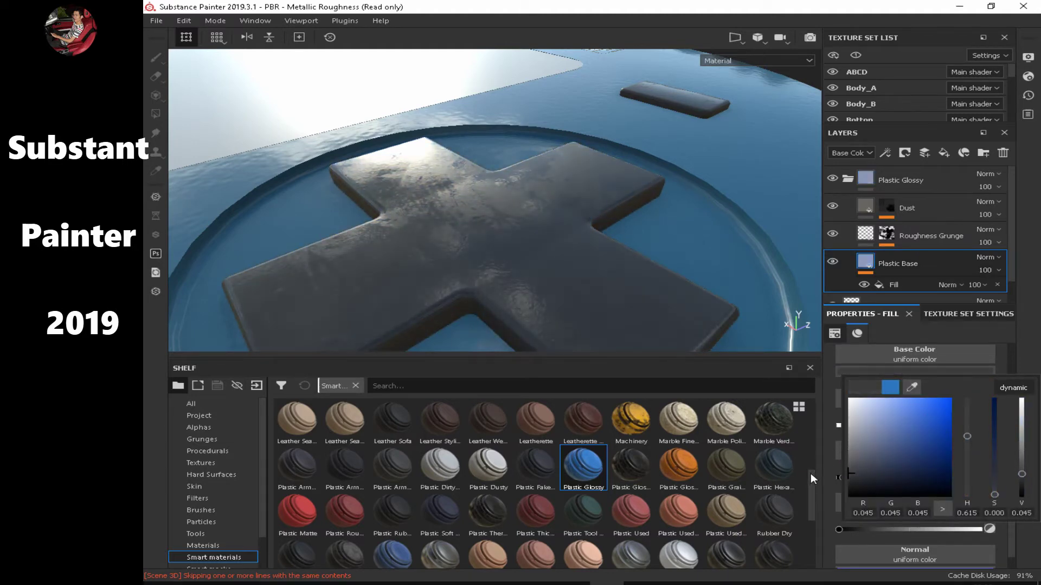
{"action": "left_click", "coordinate": [521, 260]}
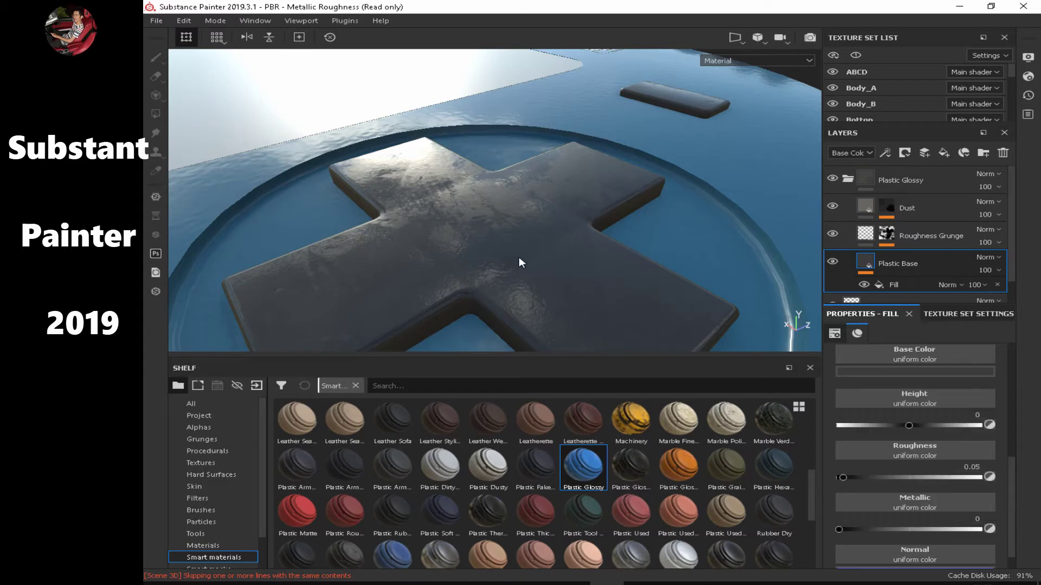
Step: Apply the Plastic Glossy smart material to the four round action buttons on the console's front
{"action": "scroll", "coordinate": [522, 258], "scroll_direction": "down", "scroll_amount": 3}
{"action": "scroll", "coordinate": [522, 260], "scroll_direction": "down", "scroll_amount": 4}
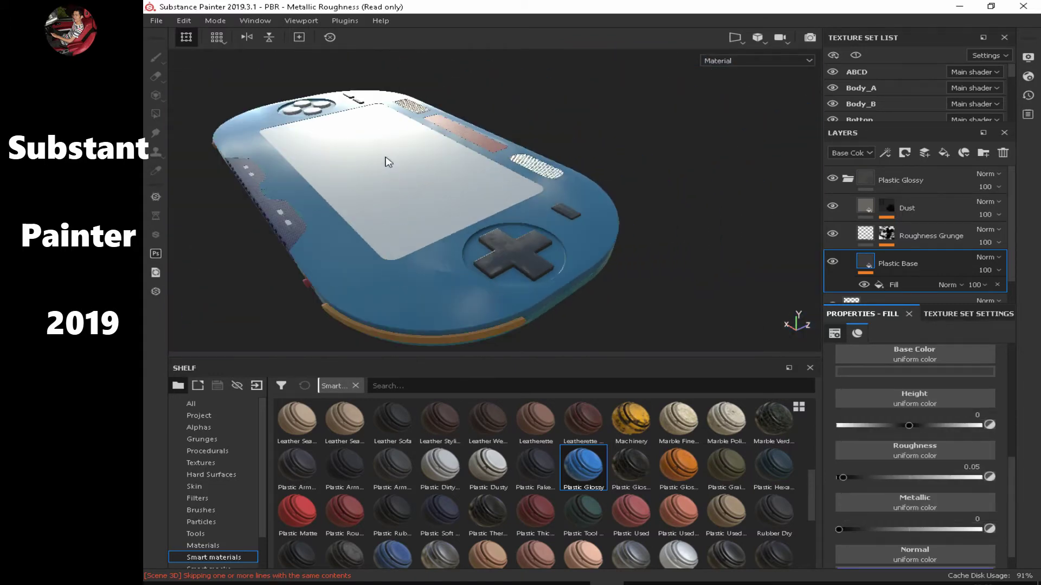
{"action": "left_click_drag", "start_coordinate": [385, 162], "coordinate": [434, 208], "text": "alt"}
{"action": "scroll", "coordinate": [434, 208], "scroll_direction": "up", "scroll_amount": 2}
{"action": "scroll", "coordinate": [499, 237], "scroll_direction": "up", "scroll_amount": 5}
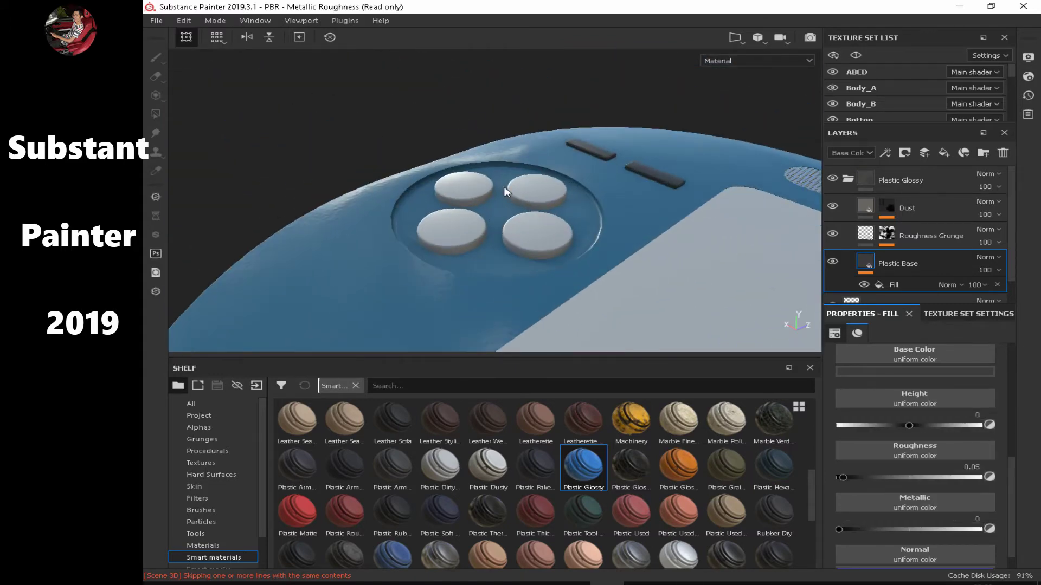
{"action": "left_click_drag", "start_coordinate": [584, 467], "coordinate": [560, 264]}
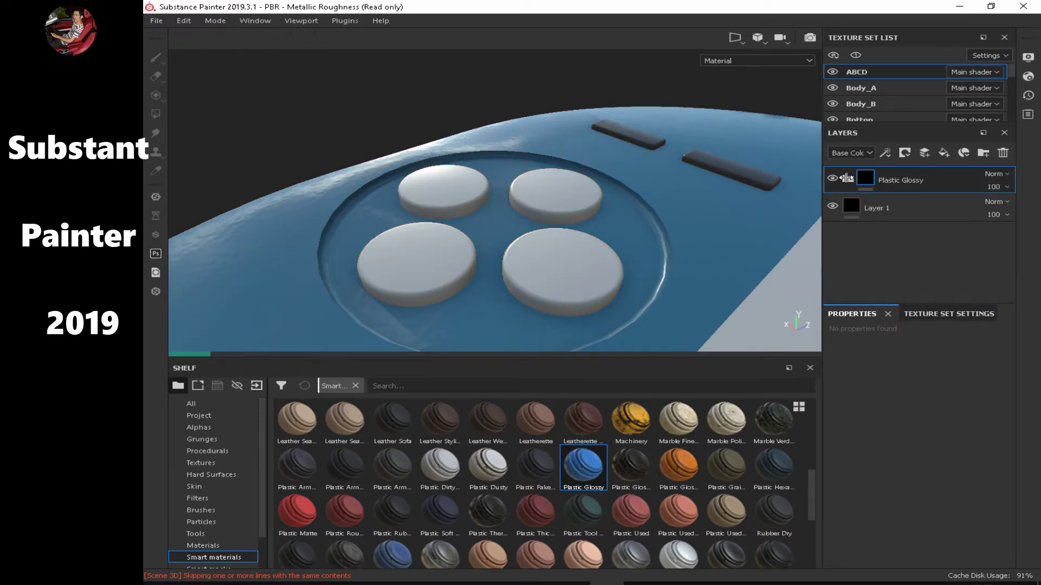
Step: Change the Plastic Base color of the four round action buttons to dark gray
{"action": "left_click", "coordinate": [897, 264]}
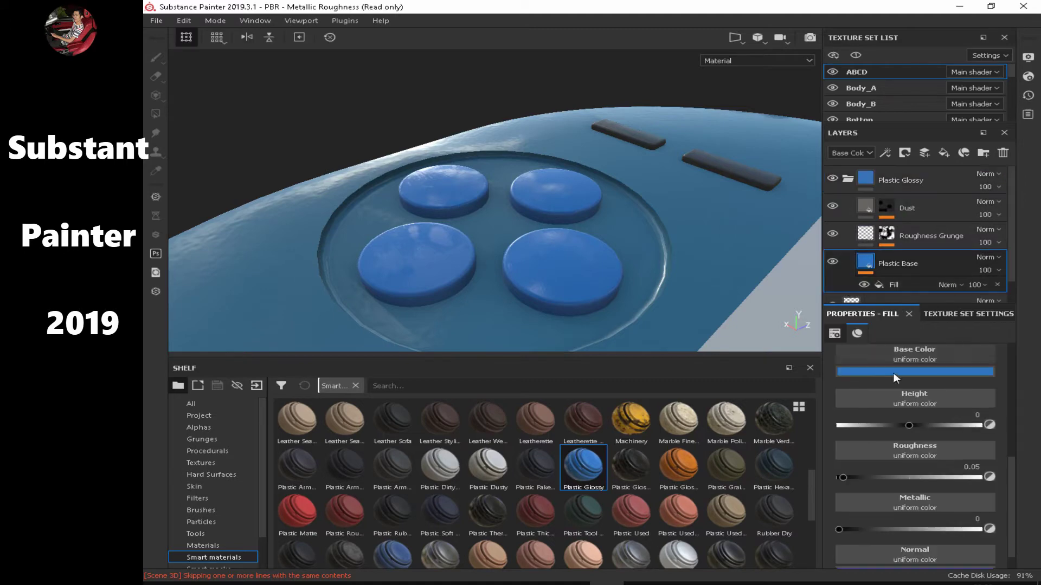
{"action": "left_click", "coordinate": [901, 370]}
{"action": "left_click_drag", "start_coordinate": [883, 412], "coordinate": [803, 476]}
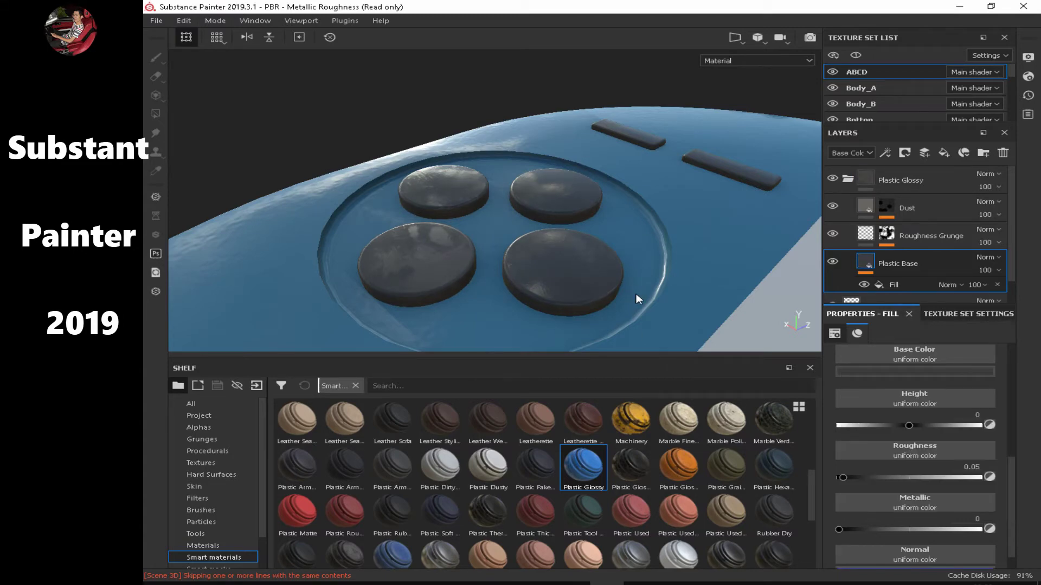
Step: Apply the Plastic Glossy smart material to the long inset bar on the console's side edge
{"action": "scroll", "coordinate": [636, 293], "scroll_direction": "down", "scroll_amount": 5}
{"action": "left_click_drag", "start_coordinate": [648, 282], "coordinate": [597, 252], "text": "alt"}
{"action": "scroll", "coordinate": [461, 249], "scroll_direction": "up", "scroll_amount": 5}
{"action": "scroll", "coordinate": [457, 246], "scroll_direction": "up", "scroll_amount": 3}
{"action": "left_click_drag", "start_coordinate": [579, 473], "coordinate": [431, 275]}
Step: Change the Plastic Base color of the side edge's inset bar to orange-brown with hue 0.072, saturation 0.946 and value 0.222
{"action": "left_click", "coordinate": [848, 179]}
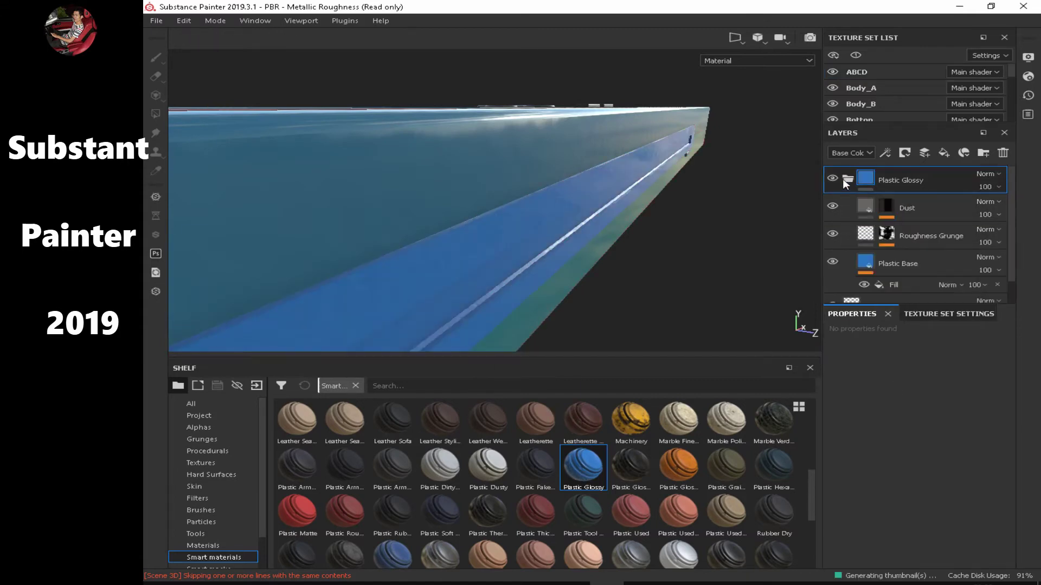
{"action": "left_click", "coordinate": [865, 265]}
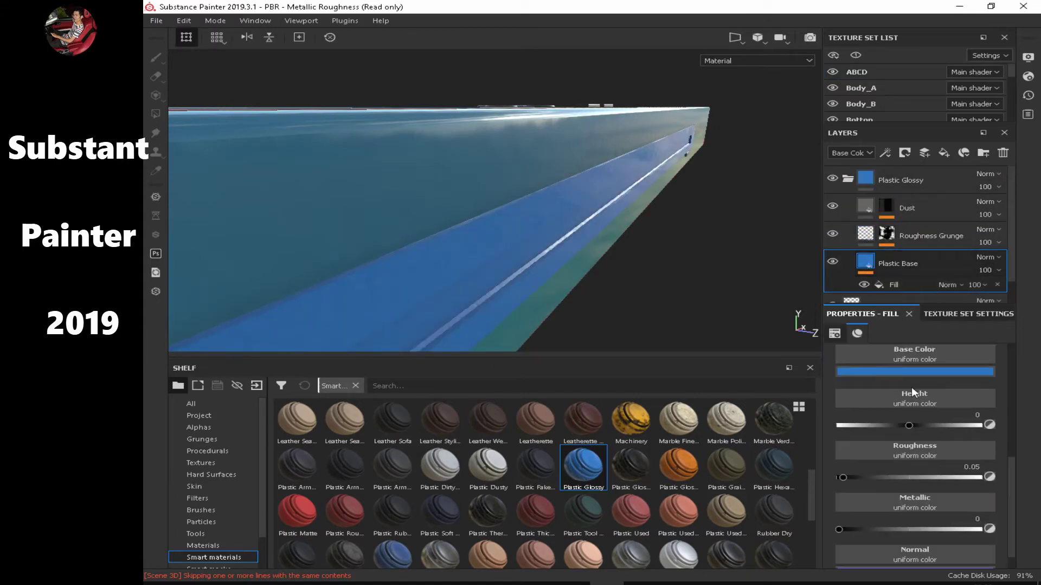
{"action": "left_click", "coordinate": [911, 372]}
{"action": "left_click_drag", "start_coordinate": [968, 488], "coordinate": [967, 491]}
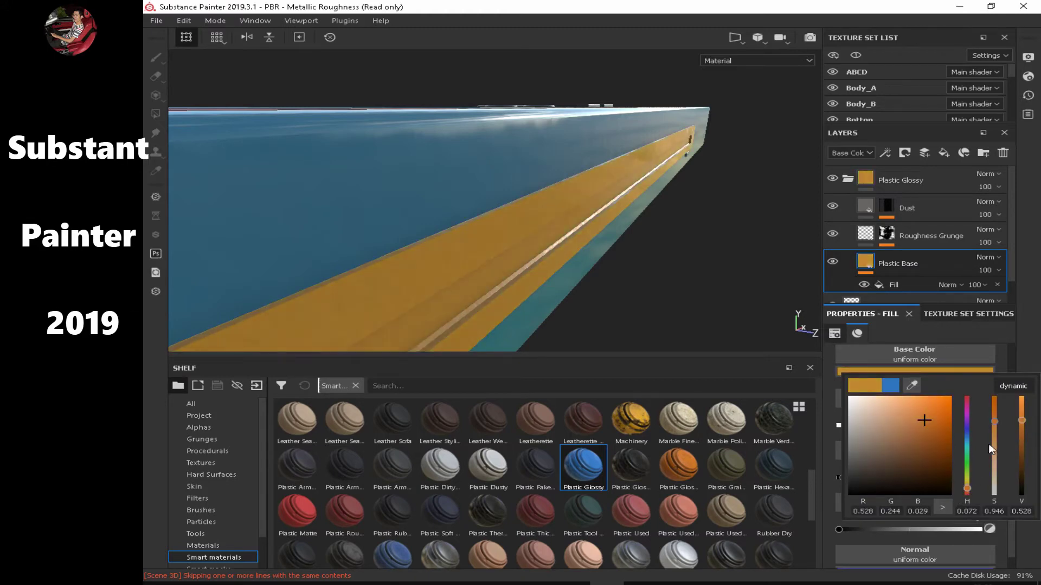
{"action": "left_click_drag", "start_coordinate": [1022, 420], "coordinate": [1028, 450]}
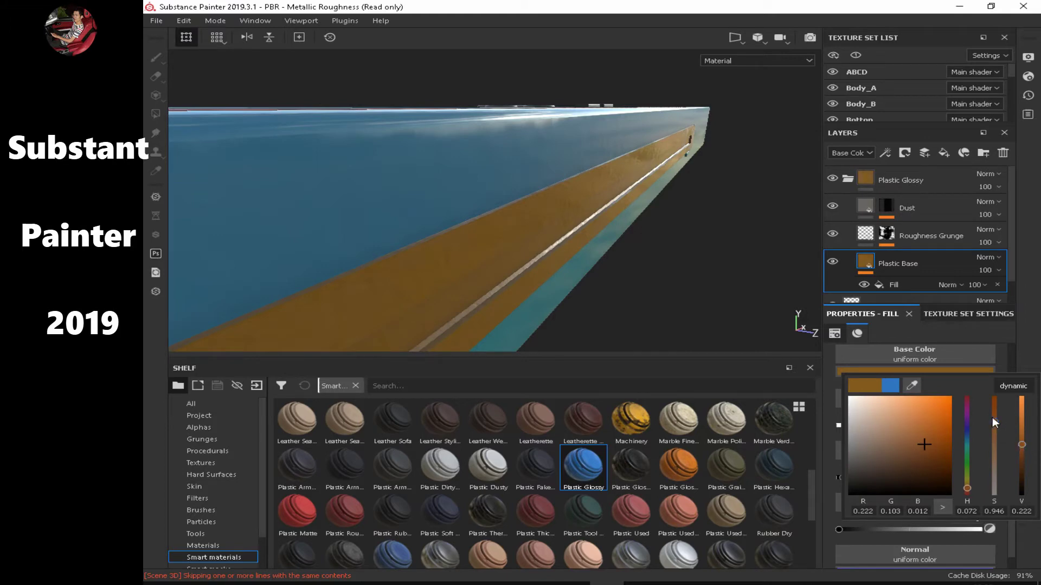
Step: Prepare to paint on Layer 1 of the Body_A texture set with the alphas listed and a combined 3D/2D view
{"action": "left_click_drag", "start_coordinate": [672, 255], "coordinate": [658, 235], "text": "alt"}
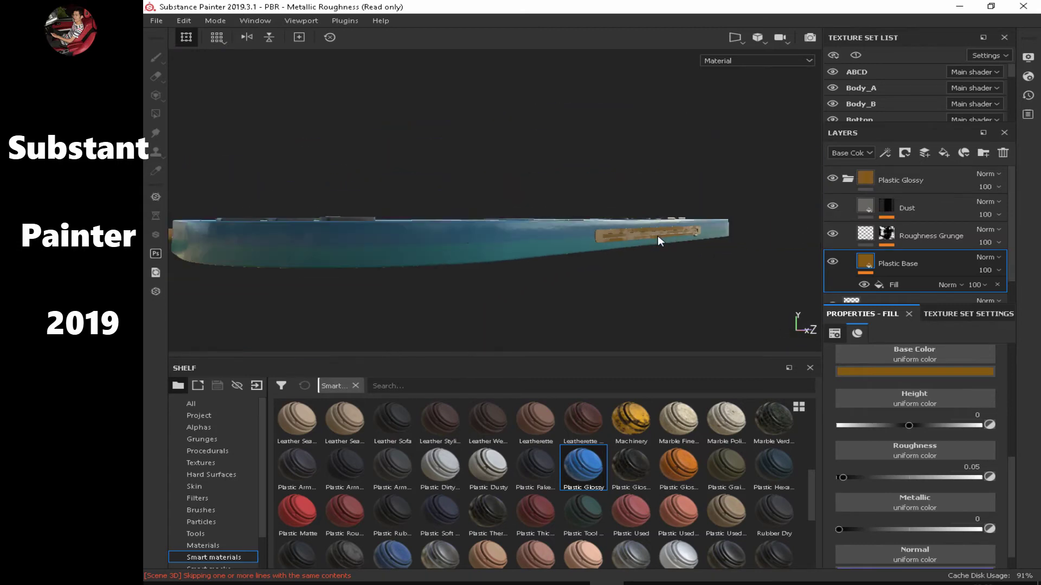
{"action": "scroll", "coordinate": [658, 237], "scroll_direction": "up", "scroll_amount": 5}
{"action": "mouse_move", "coordinate": [569, 219]}
{"action": "left_mouse_down", "text": "alt"}
{"action": "mouse_move", "coordinate": [578, 234]}
{"action": "mouse_move", "coordinate": [562, 193]}
{"action": "mouse_move", "coordinate": [495, 225]}
{"action": "mouse_move", "coordinate": [529, 311]}
{"action": "left_mouse_up", "text": "alt"}
{"action": "scroll", "coordinate": [529, 311], "scroll_direction": "down", "scroll_amount": 2}
{"action": "left_click", "coordinate": [217, 428]}
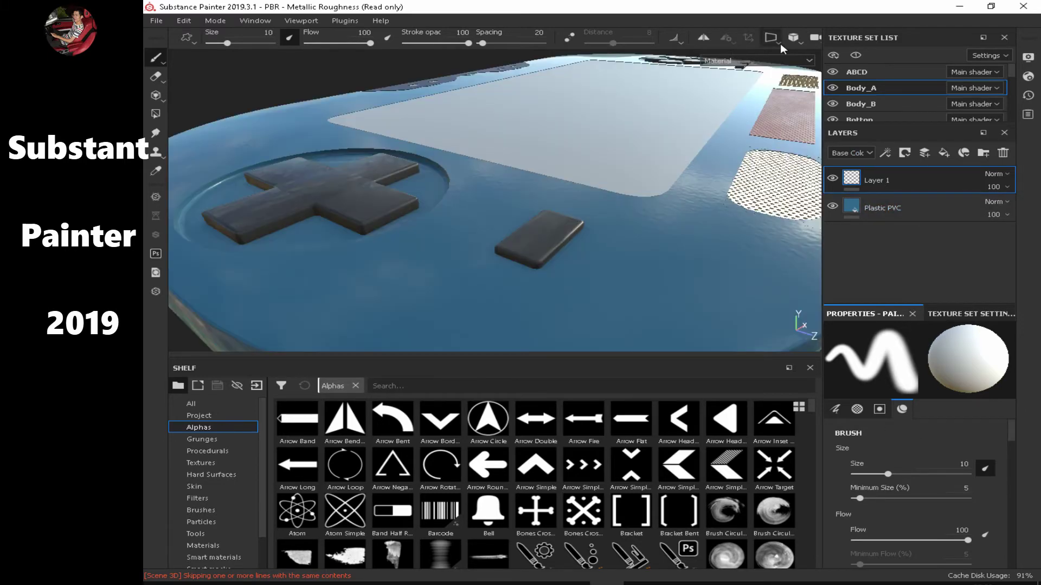
{"action": "left_click", "coordinate": [775, 40]}
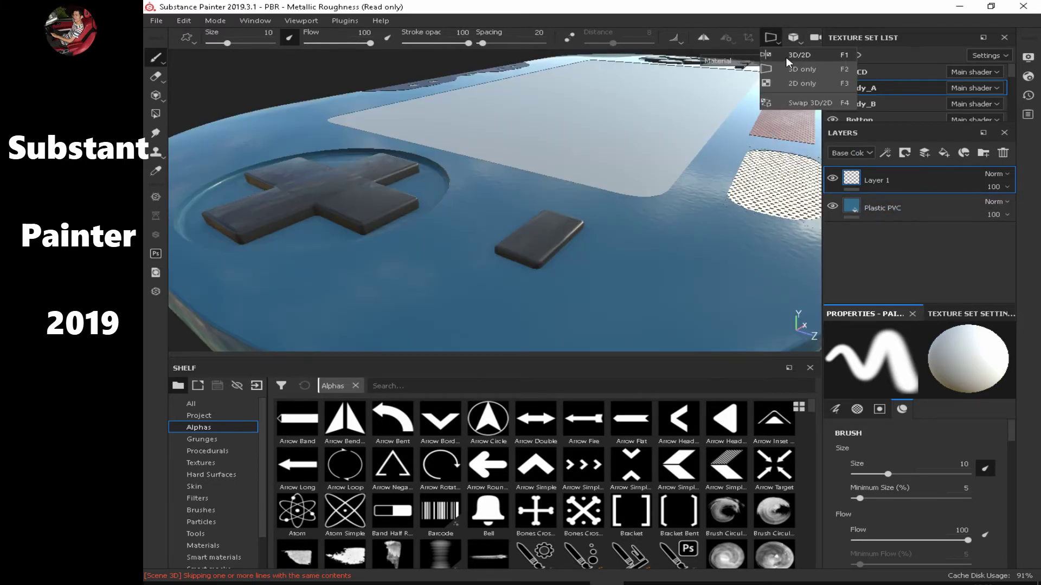
{"action": "left_click", "coordinate": [791, 56]}
Step: Assign the Font Black Ops One alpha to the brush and set its text to MENU
{"action": "left_click_drag", "start_coordinate": [811, 410], "coordinate": [808, 469]}
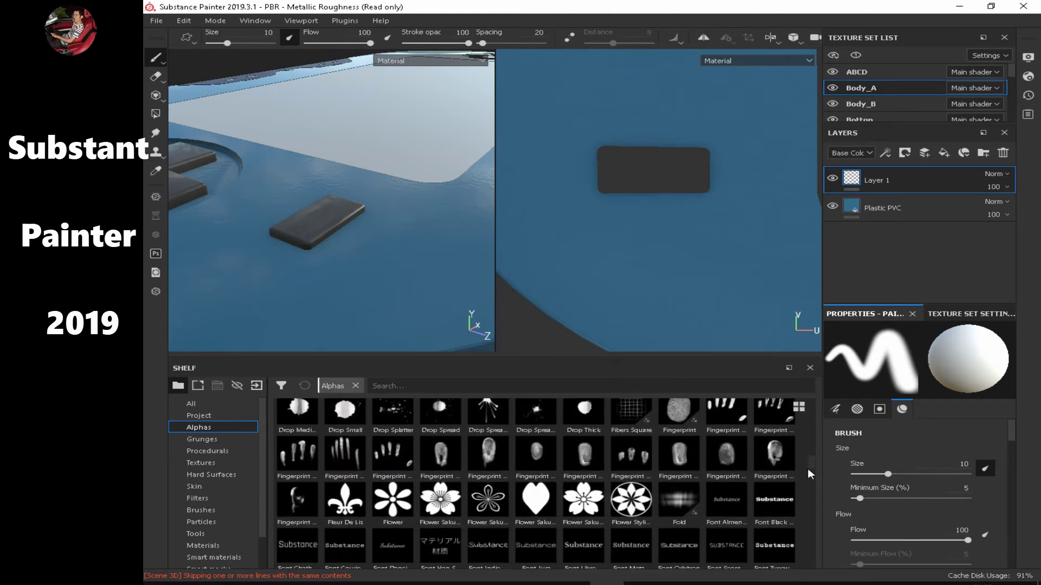
{"action": "scroll", "coordinate": [978, 502], "scroll_direction": "down", "scroll_amount": 6}
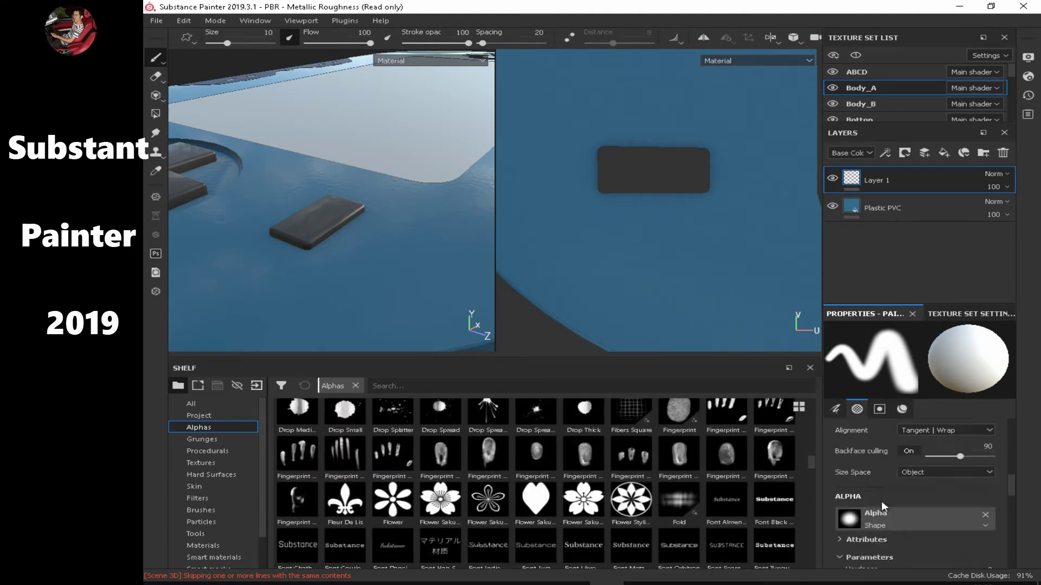
{"action": "left_click_drag", "start_coordinate": [777, 507], "coordinate": [850, 518]}
{"action": "scroll", "coordinate": [915, 500], "scroll_direction": "down", "scroll_amount": 2}
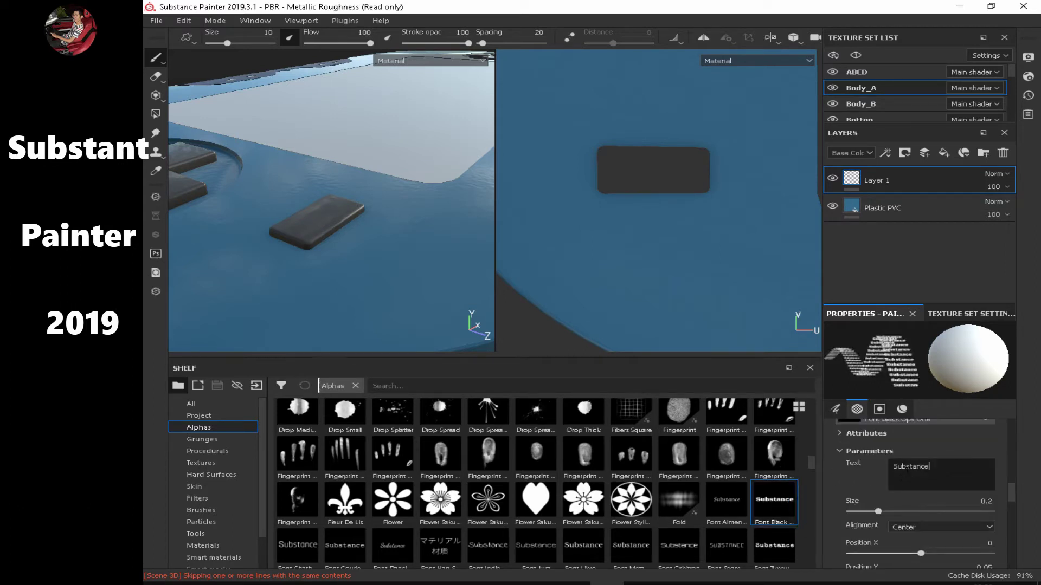
{"action": "double_click", "coordinate": [907, 472]}
{"action": "type", "text": "MENU"}
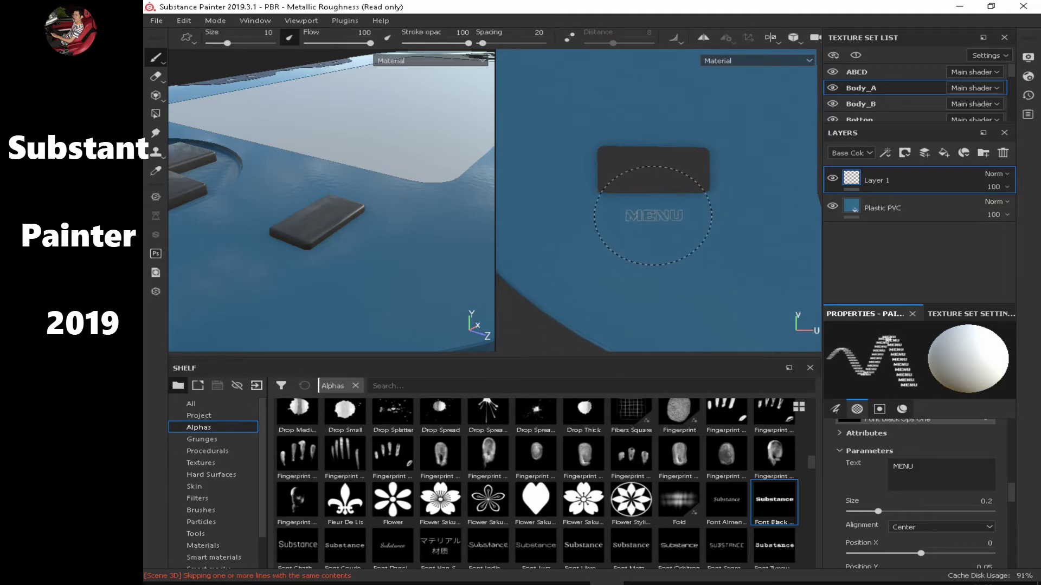
Step: Try a MENU stamp beneath the small rectangular button, undo it, and try a brush size of 20
{"action": "left_click", "coordinate": [652, 215]}
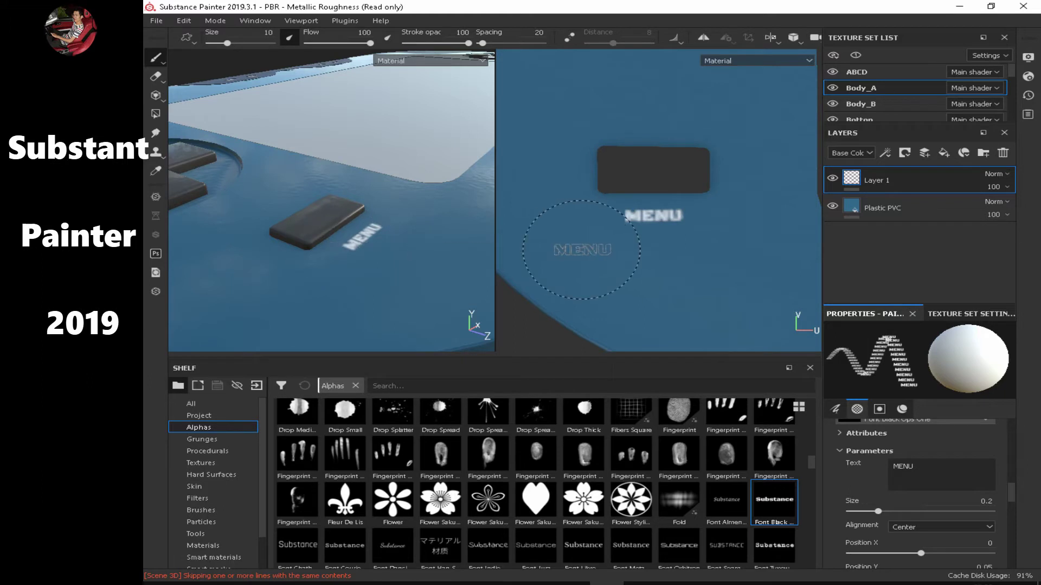
{"action": "key", "text": "ctrl+z"}
{"action": "left_click", "coordinate": [834, 409]}
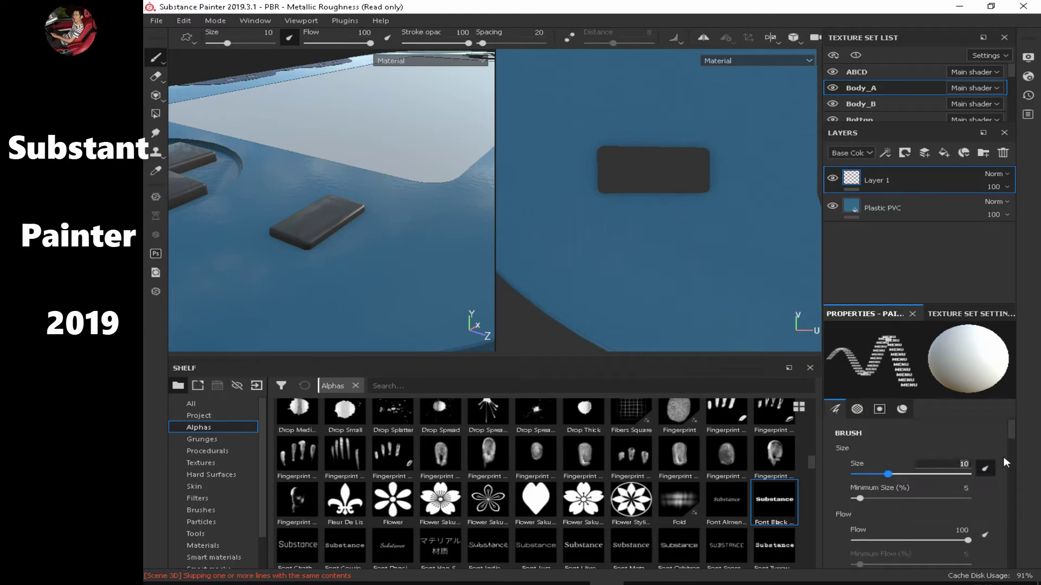
{"action": "key", "text": "Return"}
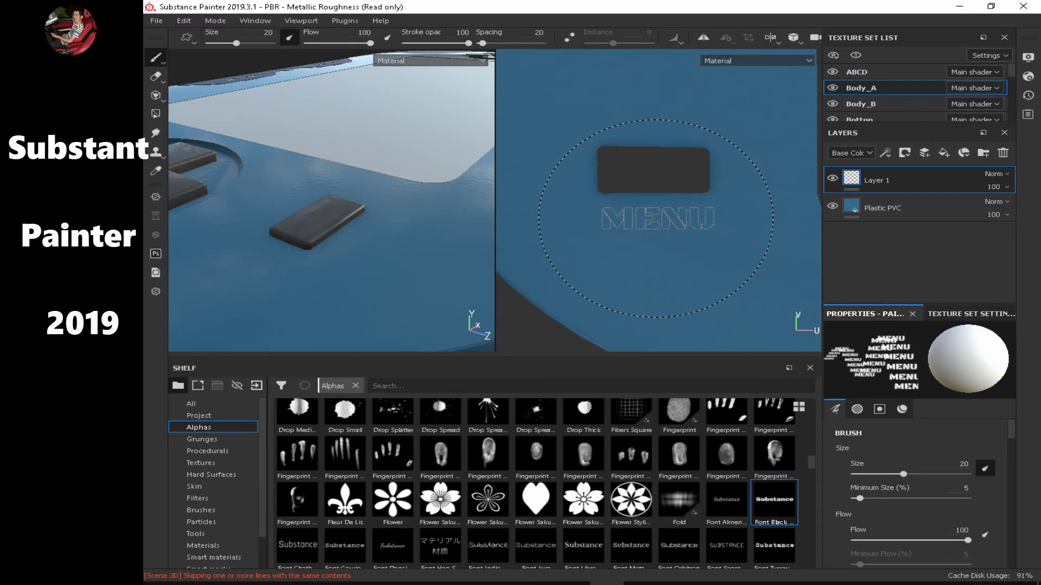
Step: Set the brush size to 15 and the brush material's height to -0.1
{"action": "left_click", "coordinate": [963, 464]}
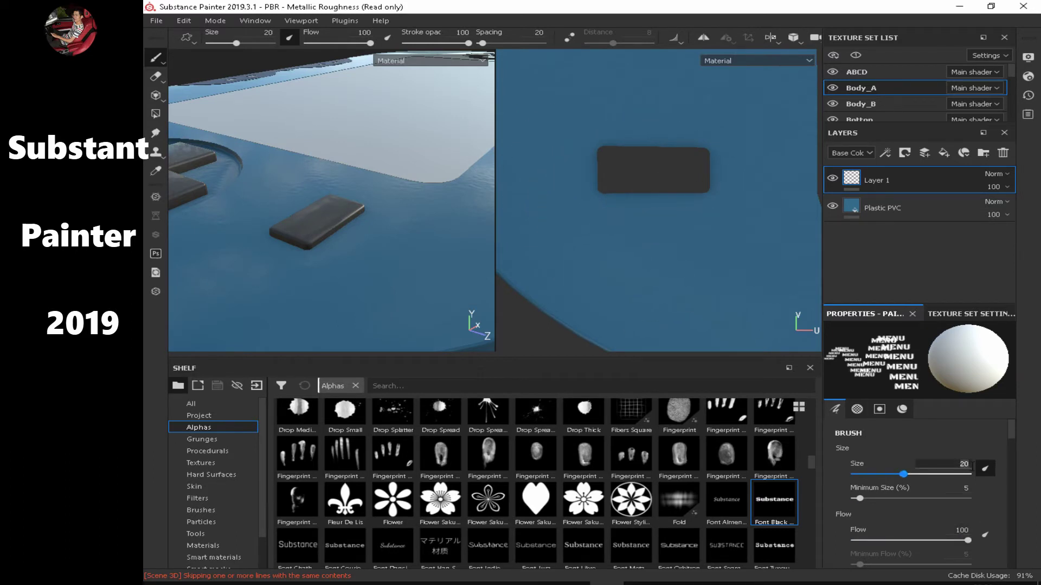
{"action": "key", "text": "Return"}
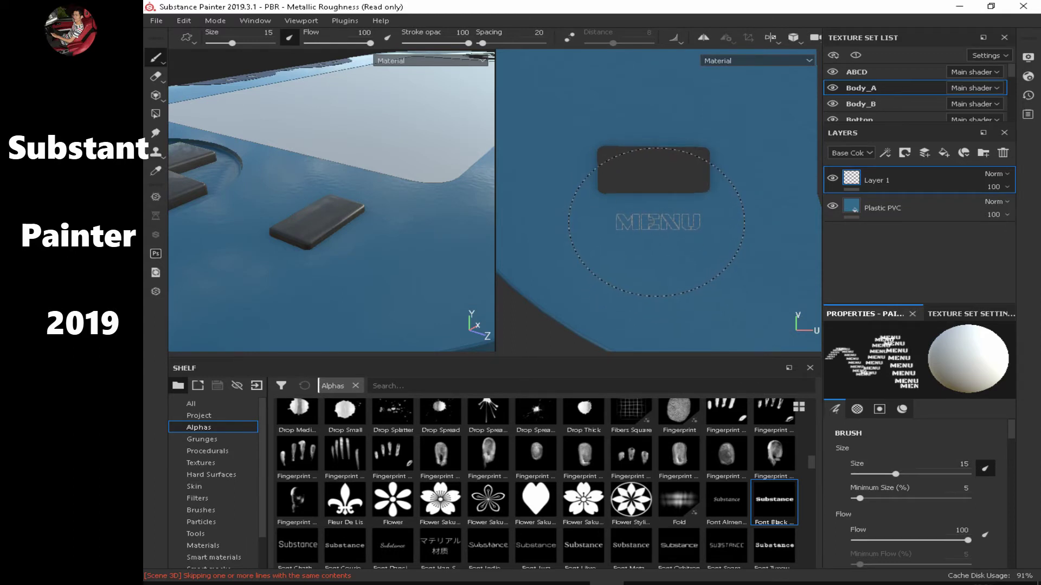
{"action": "scroll", "coordinate": [887, 521], "scroll_direction": "down", "scroll_amount": 5}
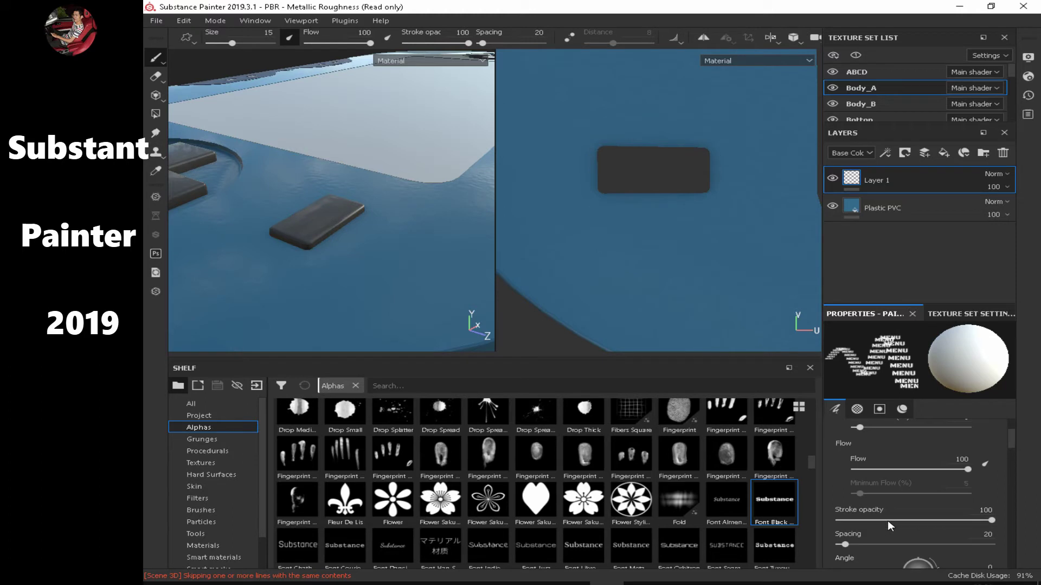
{"action": "scroll", "coordinate": [887, 520], "scroll_direction": "down", "scroll_amount": 5}
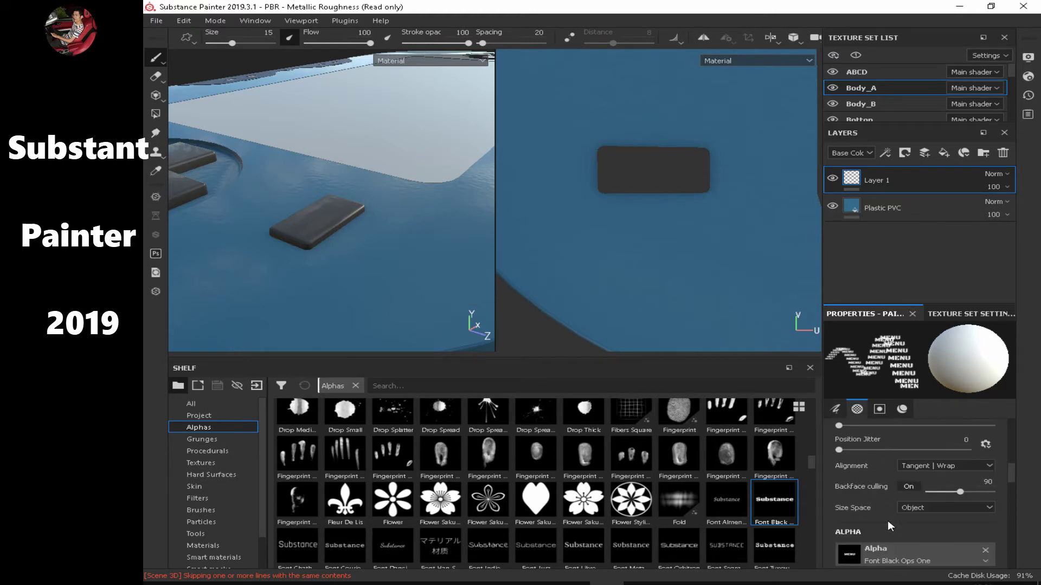
{"action": "scroll", "coordinate": [887, 520], "scroll_direction": "down", "scroll_amount": 10}
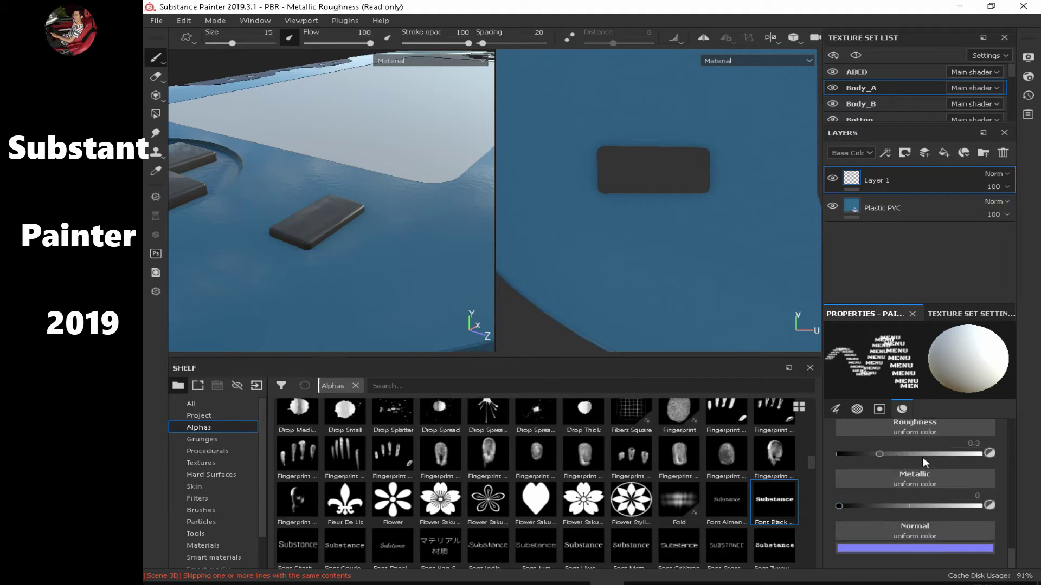
{"action": "scroll", "coordinate": [884, 515], "scroll_direction": "up", "scroll_amount": 3}
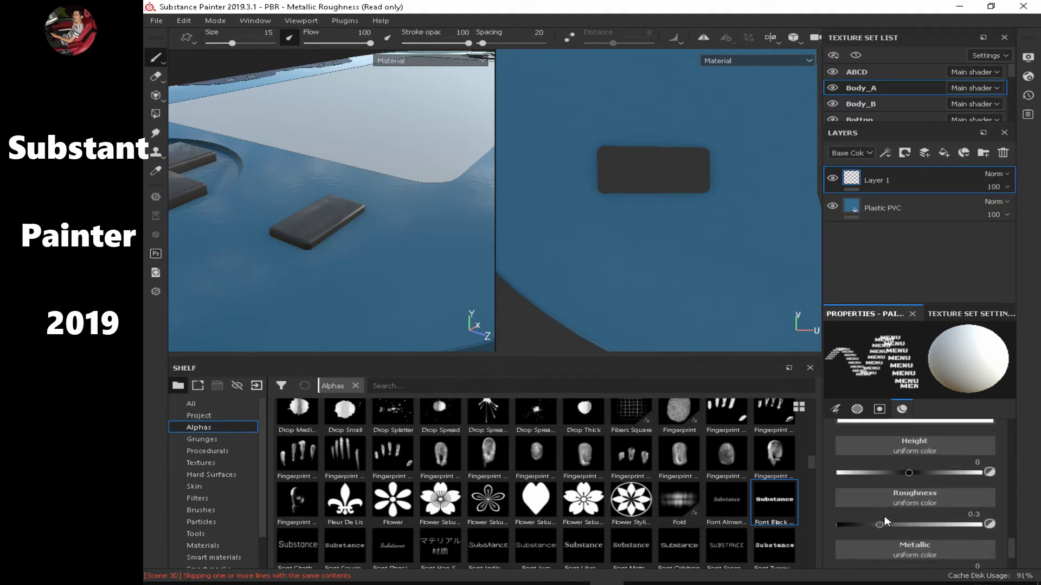
{"action": "left_click", "coordinate": [977, 462]}
{"action": "type", "text": ".1"}
{"action": "key", "text": "Return"}
{"action": "key", "text": "Return"}
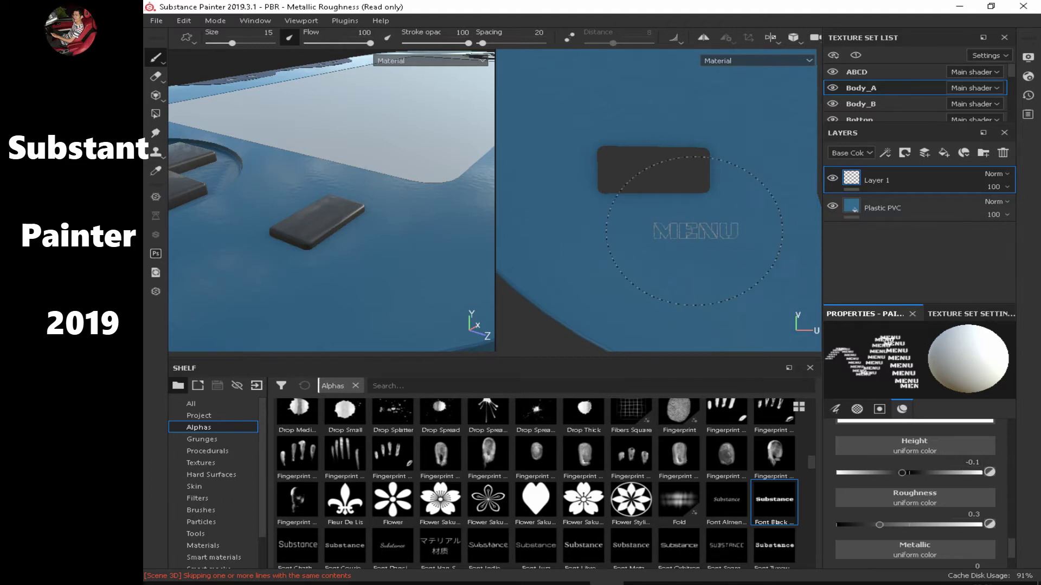
Step: Stamp the MENU text onto the body, centered just beneath the small rectangular button
{"action": "left_click", "coordinate": [653, 221]}
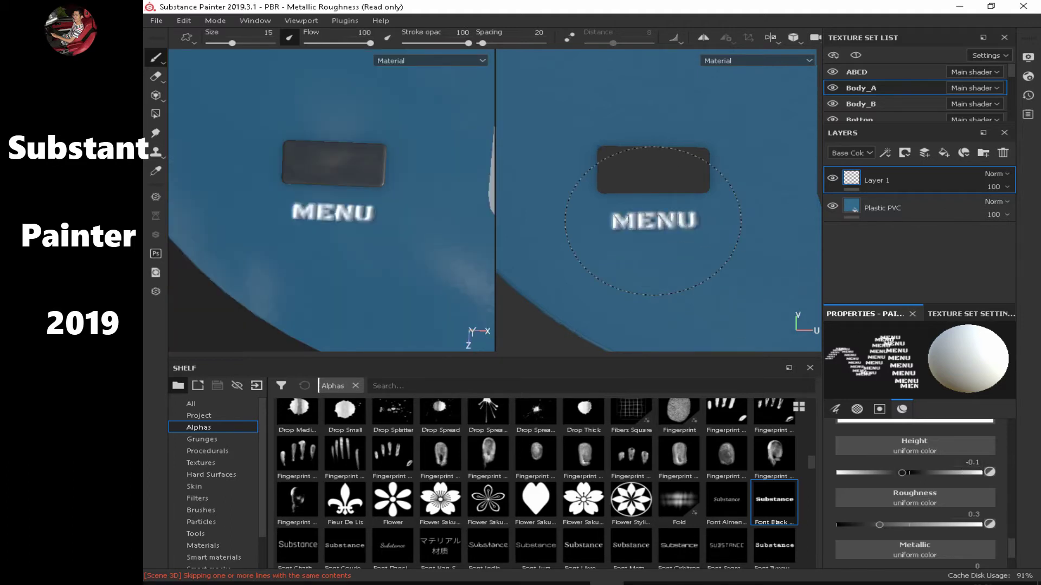
{"action": "scroll", "coordinate": [370, 246], "scroll_direction": "up", "scroll_amount": 2}
{"action": "scroll", "coordinate": [370, 247], "scroll_direction": "down", "scroll_amount": 5}
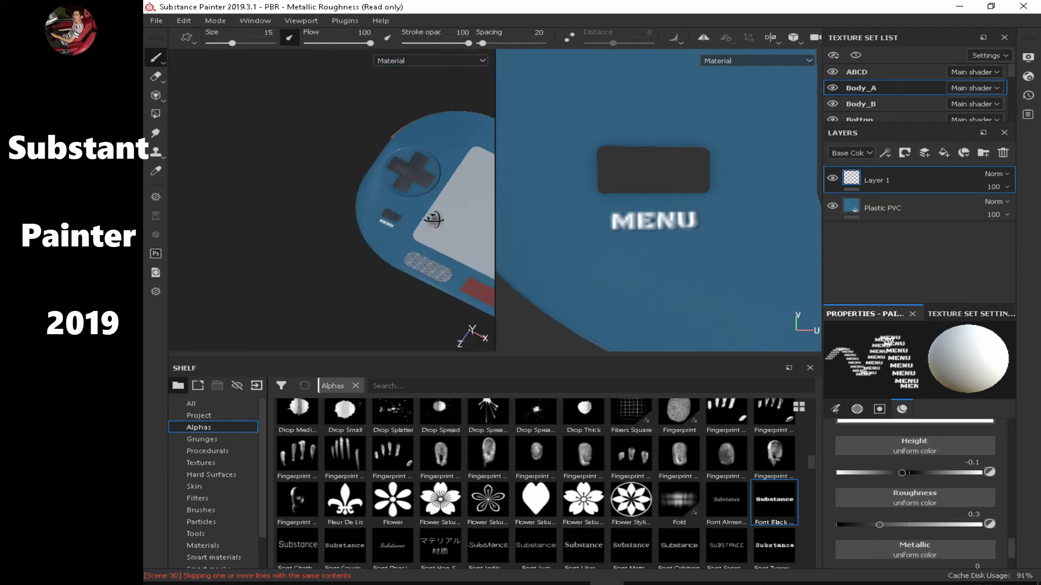
Step: Change the Font Black Ops One alpha's text to START for labeling the two slim buttons below the round buttons
{"action": "left_click_drag", "start_coordinate": [348, 224], "coordinate": [412, 239], "text": "alt"}
{"action": "scroll", "coordinate": [325, 257], "scroll_direction": "up", "scroll_amount": 2}
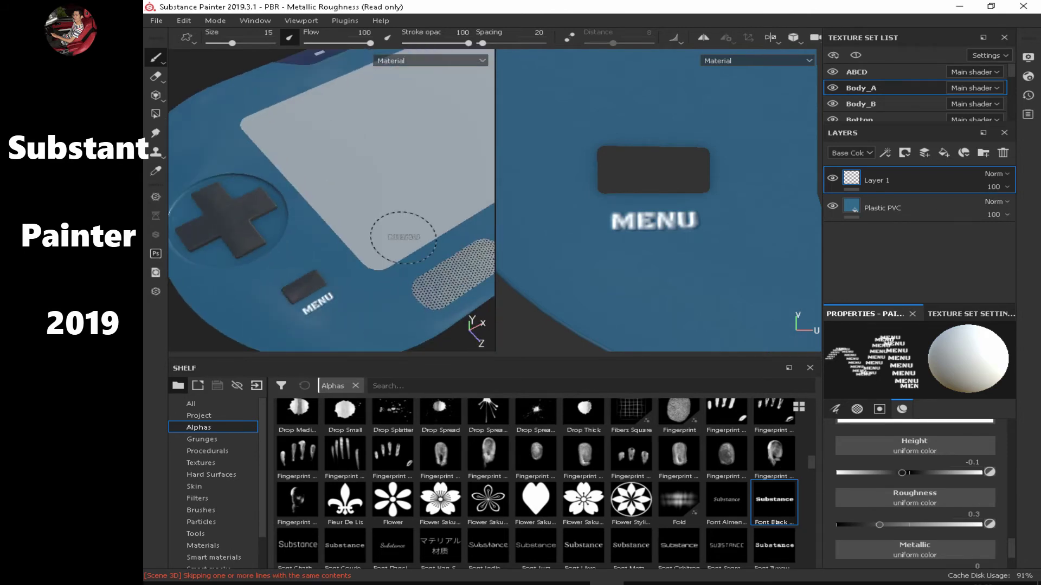
{"action": "left_click_drag", "start_coordinate": [448, 181], "coordinate": [320, 217], "text": "alt"}
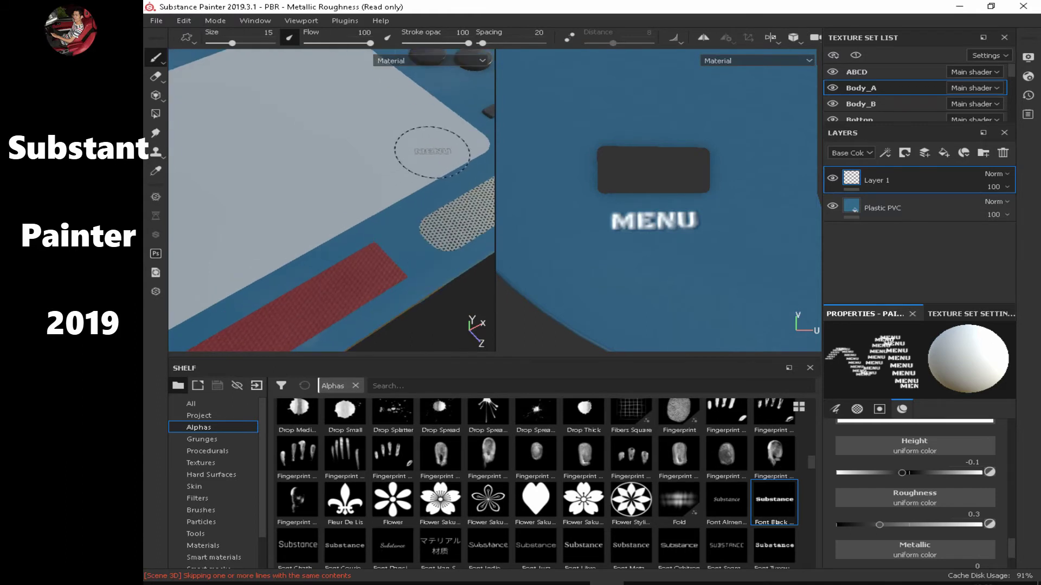
{"action": "middle_click_drag", "start_coordinate": [429, 158], "coordinate": [343, 223], "text": "alt"}
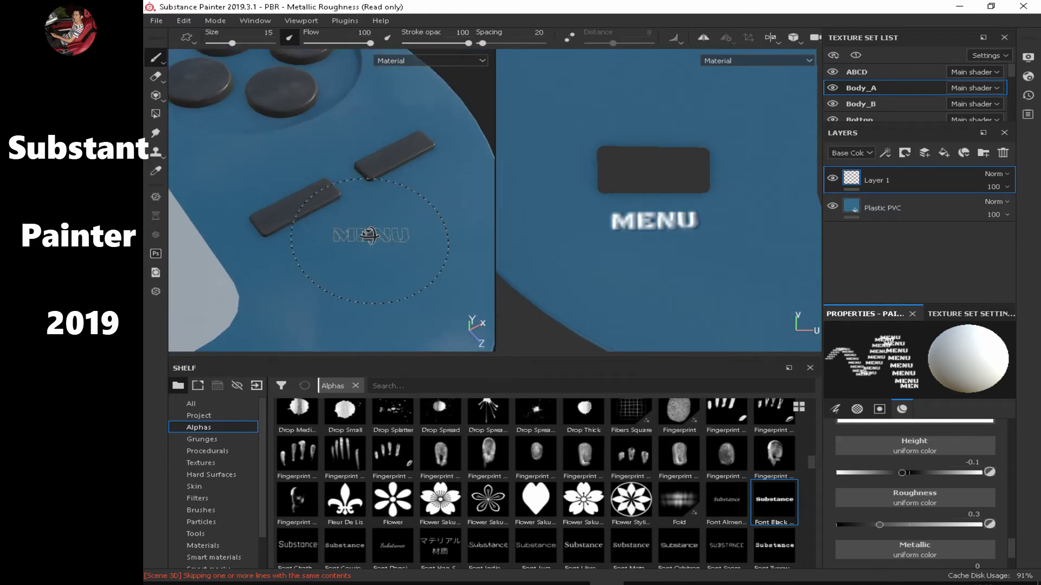
{"action": "mouse_move", "coordinate": [349, 239]}
{"action": "left_mouse_down", "text": "alt"}
{"action": "mouse_move", "coordinate": [372, 200]}
{"action": "mouse_move", "coordinate": [369, 215]}
{"action": "mouse_move", "coordinate": [365, 201]}
{"action": "left_mouse_up", "text": "alt"}
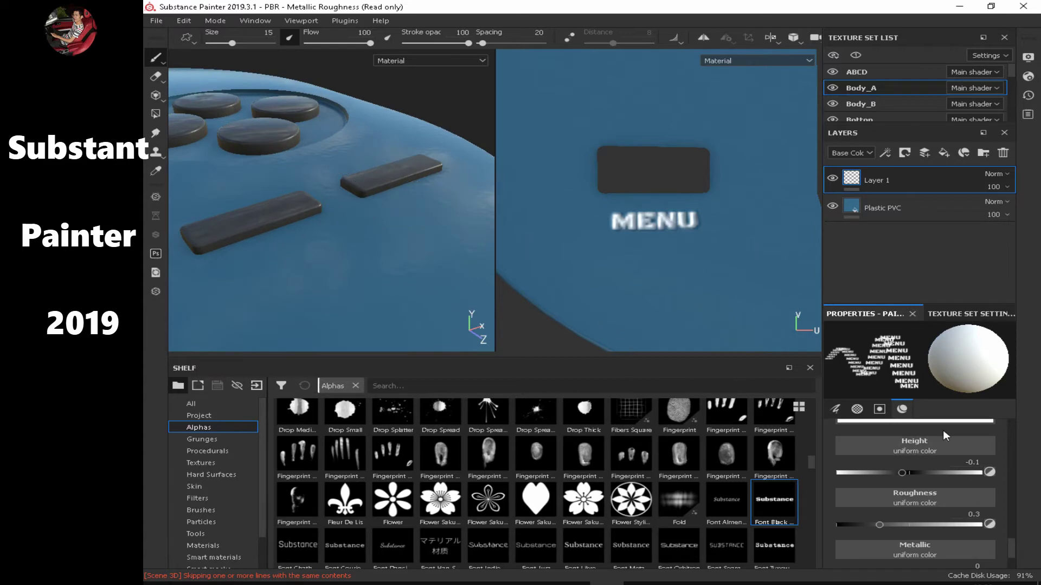
{"action": "scroll", "coordinate": [958, 463], "scroll_direction": "down", "scroll_amount": 2}
{"action": "scroll", "coordinate": [967, 515], "scroll_direction": "up", "scroll_amount": 5}
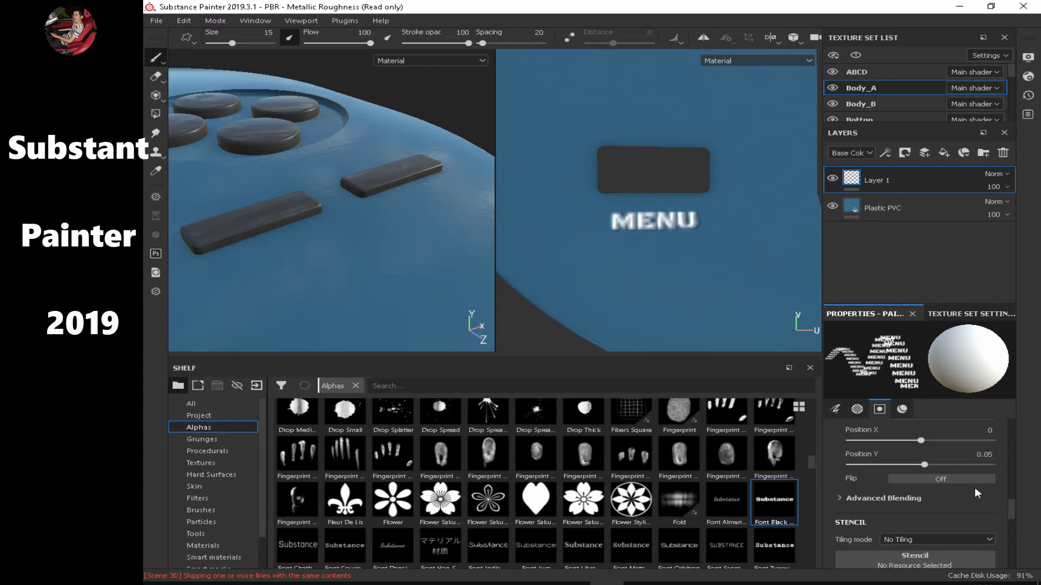
{"action": "scroll", "coordinate": [950, 529], "scroll_direction": "up", "scroll_amount": 4}
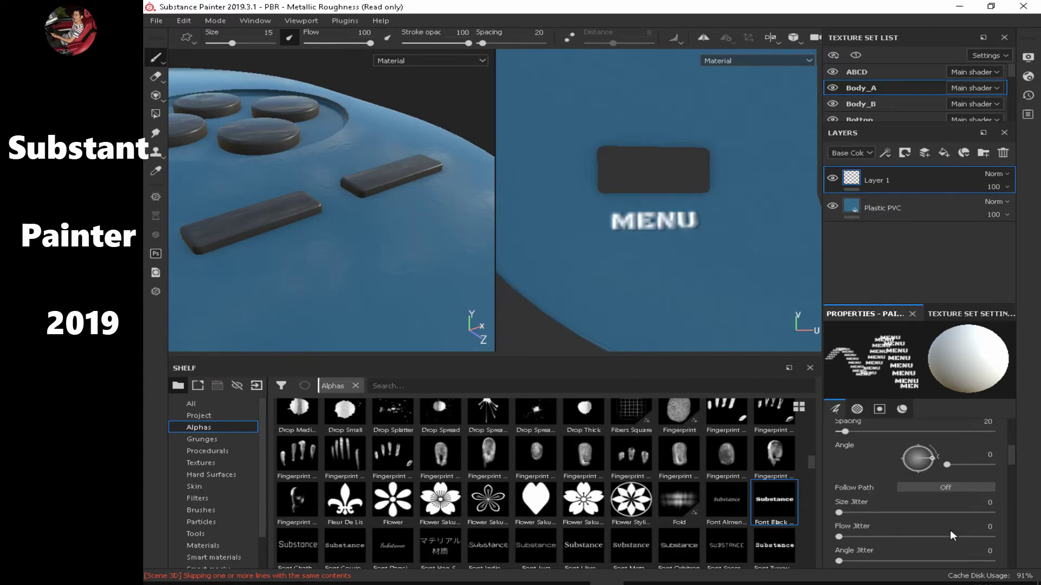
{"action": "scroll", "coordinate": [914, 522], "scroll_direction": "down", "scroll_amount": 5}
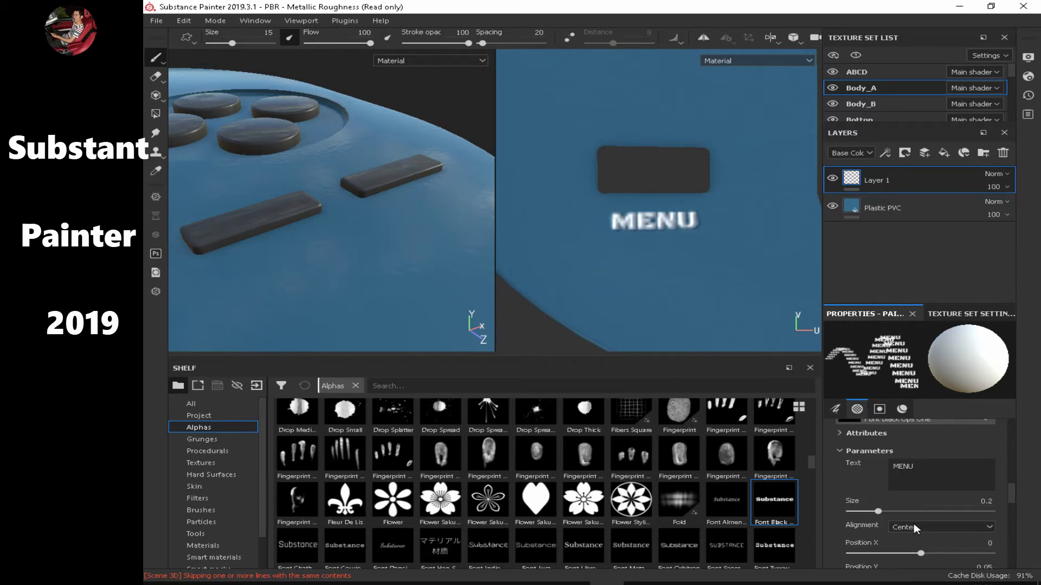
{"action": "double_click", "coordinate": [925, 475]}
{"action": "type", "text": "START"}
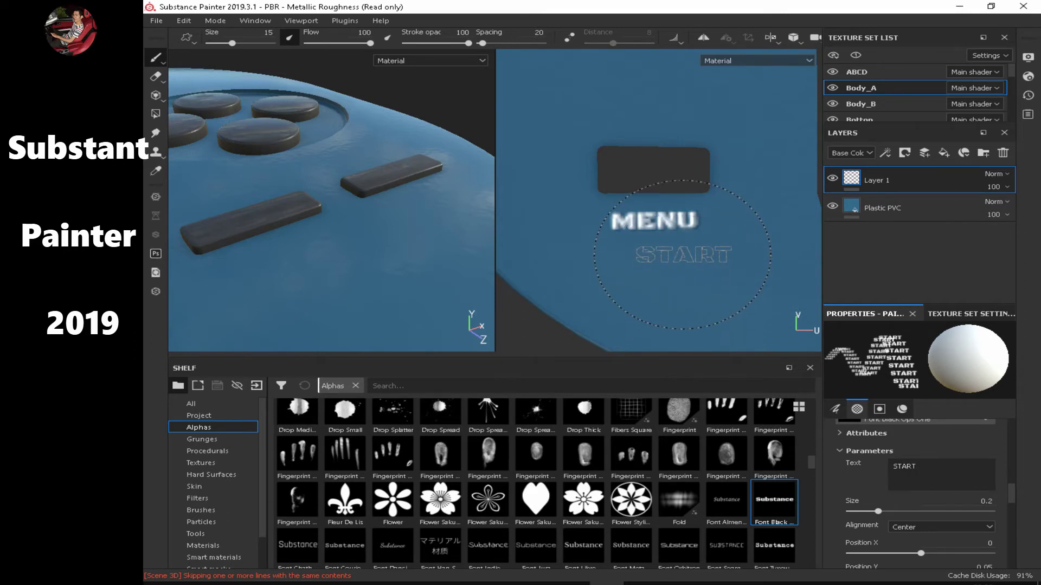
Step: Set the brush angle to 358 and stamp START beneath the slim button nearest the screen
{"action": "scroll", "coordinate": [682, 255], "scroll_direction": "down", "scroll_amount": 4}
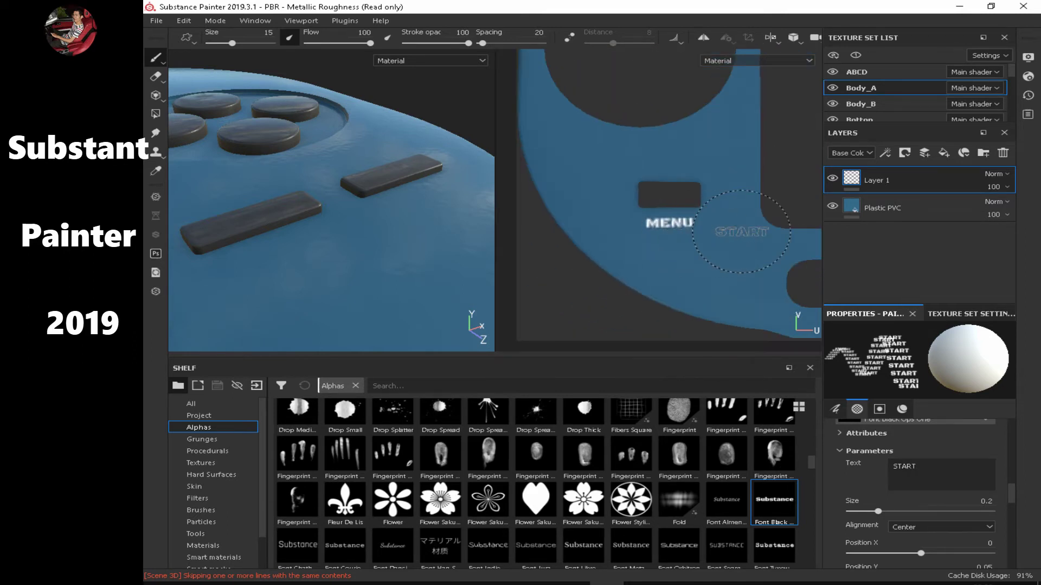
{"action": "scroll", "coordinate": [741, 232], "scroll_direction": "up", "scroll_amount": 5}
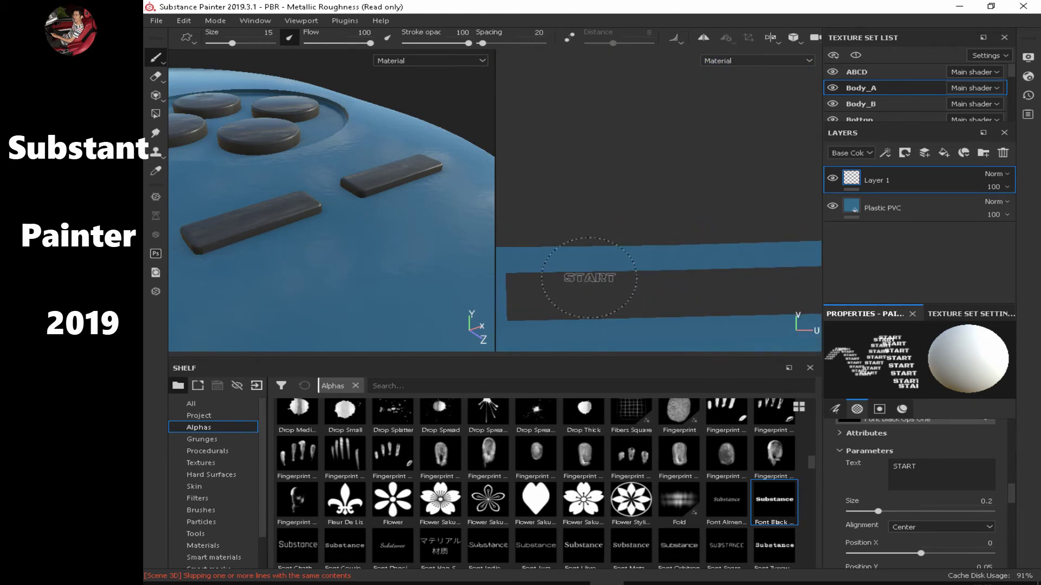
{"action": "scroll", "coordinate": [590, 278], "scroll_direction": "down", "scroll_amount": 5}
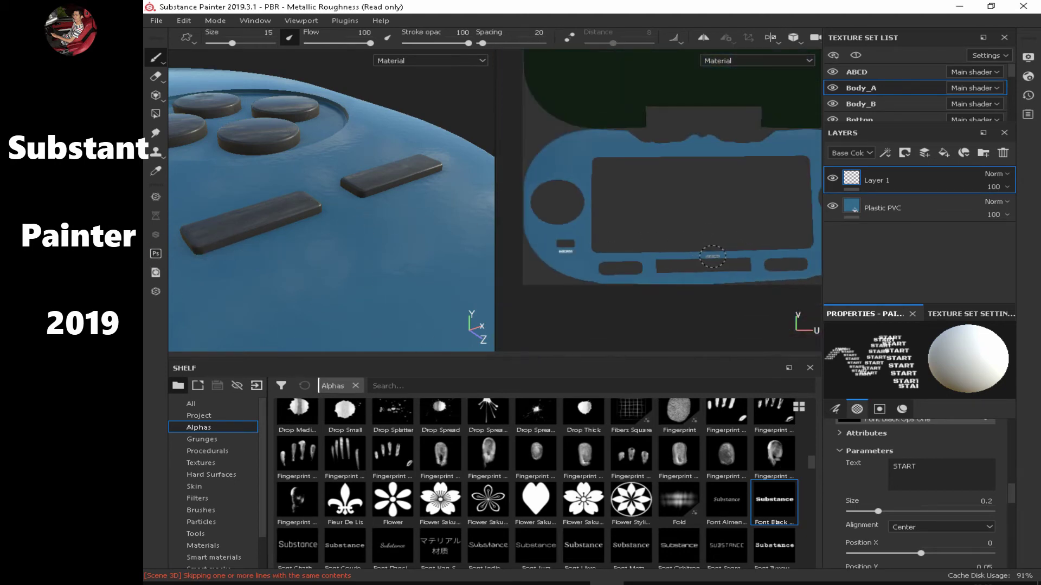
{"action": "scroll", "coordinate": [682, 245], "scroll_direction": "up", "scroll_amount": 5}
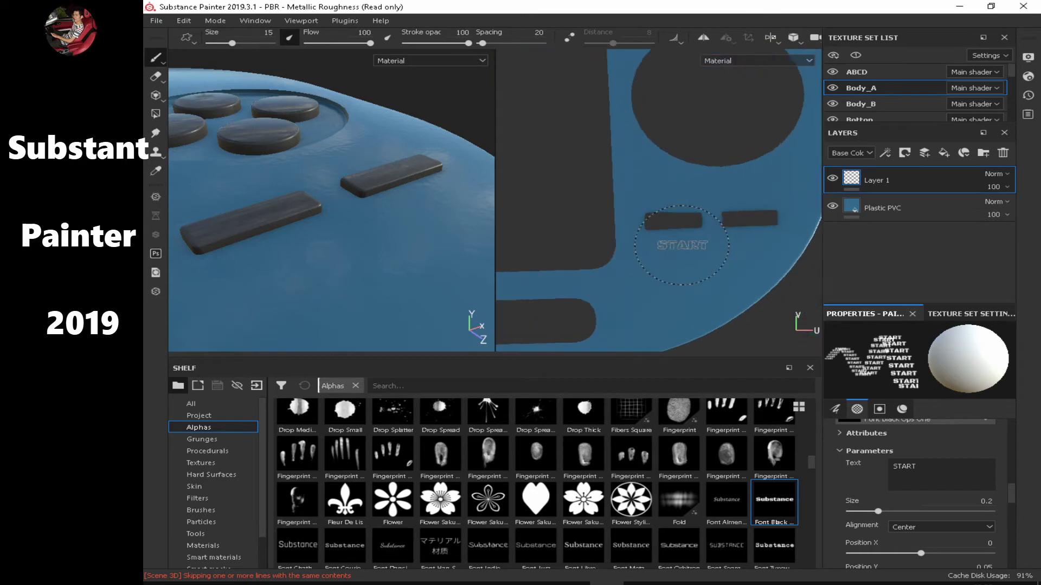
{"action": "scroll", "coordinate": [681, 245], "scroll_direction": "up", "scroll_amount": 3}
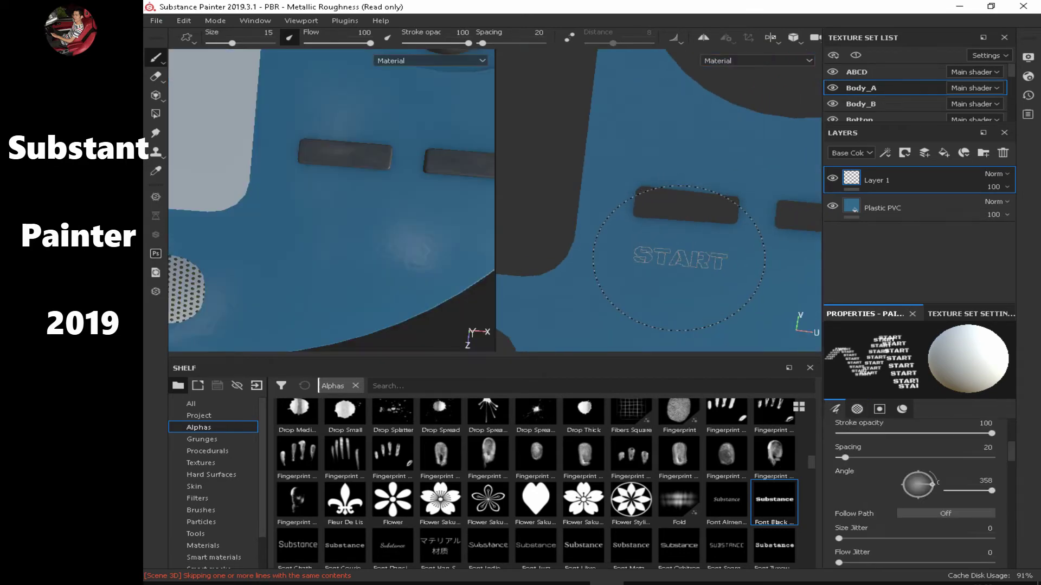
{"action": "left_click", "coordinate": [680, 258]}
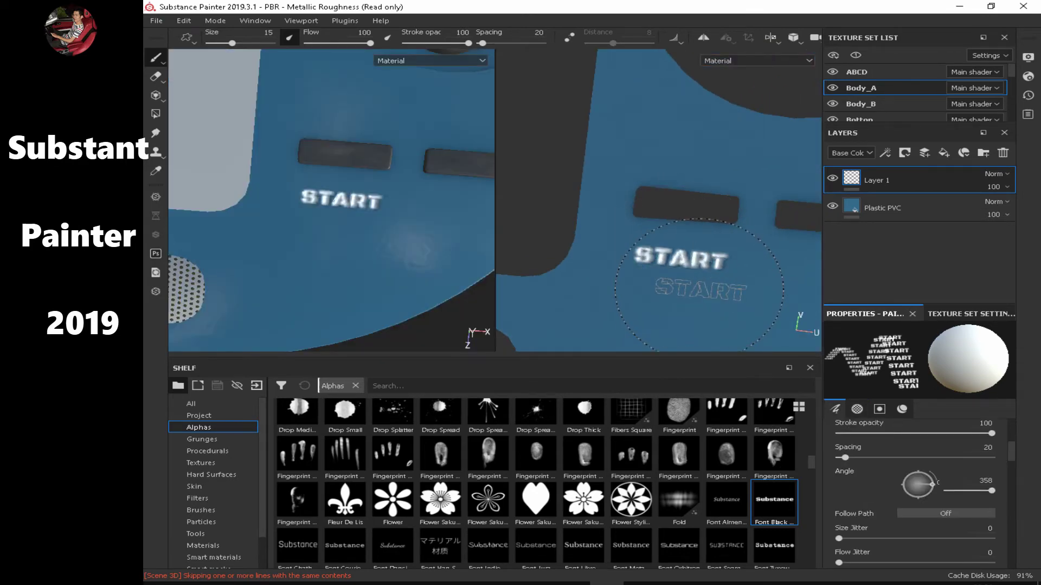
Step: Change the alpha text to SELECT and stamp it beneath the slim button nearest the body's outer edge
{"action": "scroll", "coordinate": [871, 490], "scroll_direction": "down", "scroll_amount": 3}
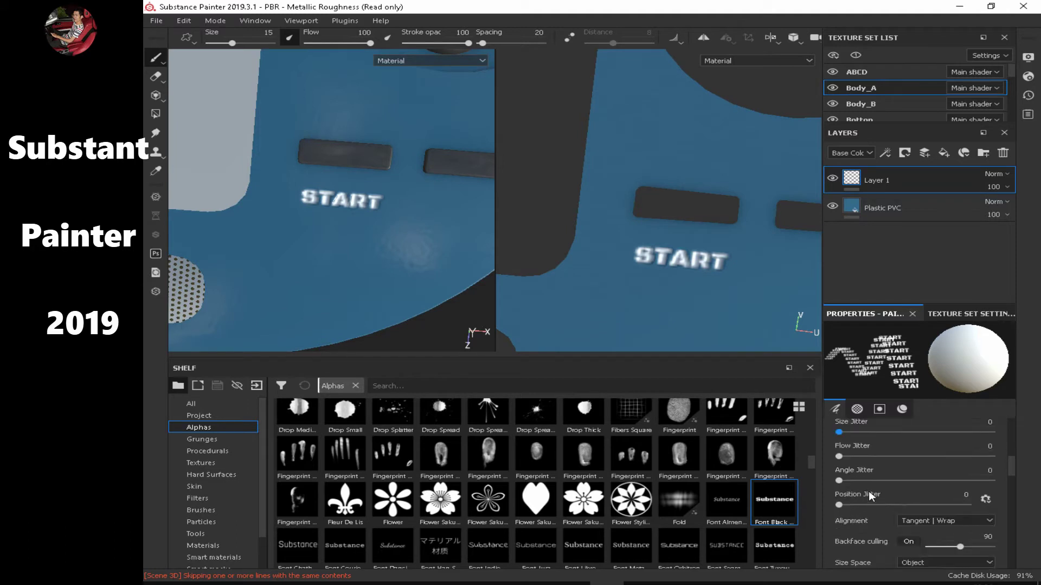
{"action": "scroll", "coordinate": [869, 490], "scroll_direction": "down", "scroll_amount": 5}
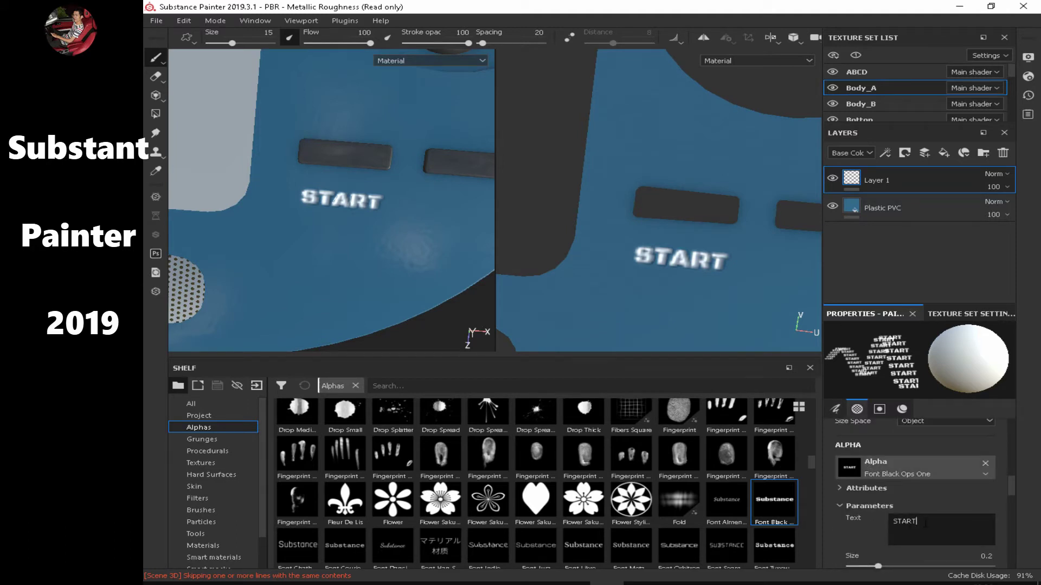
{"action": "left_click_drag", "start_coordinate": [926, 524], "coordinate": [870, 519]}
{"action": "type", "text": "SELECT"}
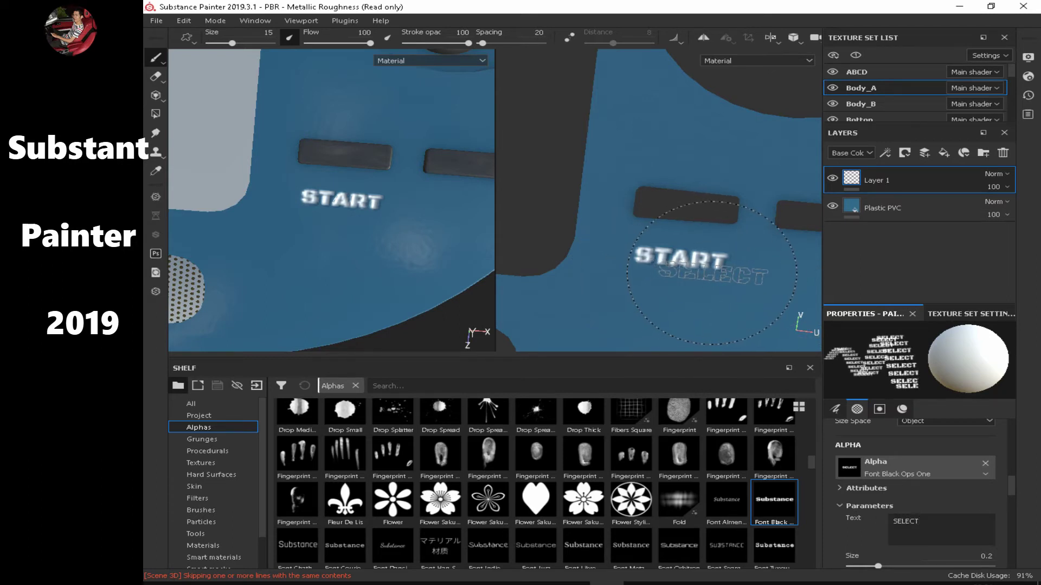
{"action": "middle_click_drag", "start_coordinate": [712, 272], "coordinate": [582, 262]}
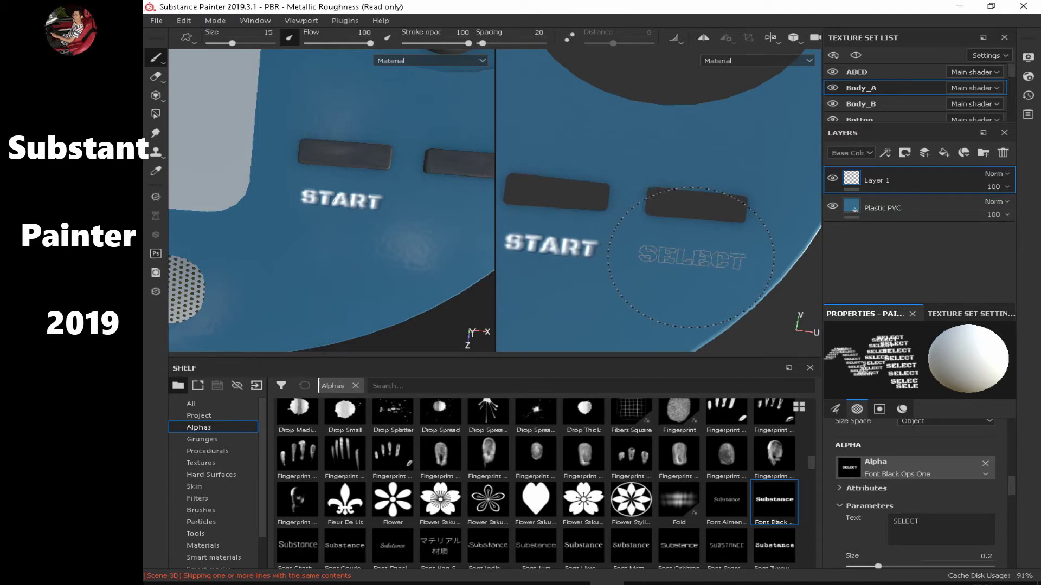
{"action": "left_click", "coordinate": [689, 259]}
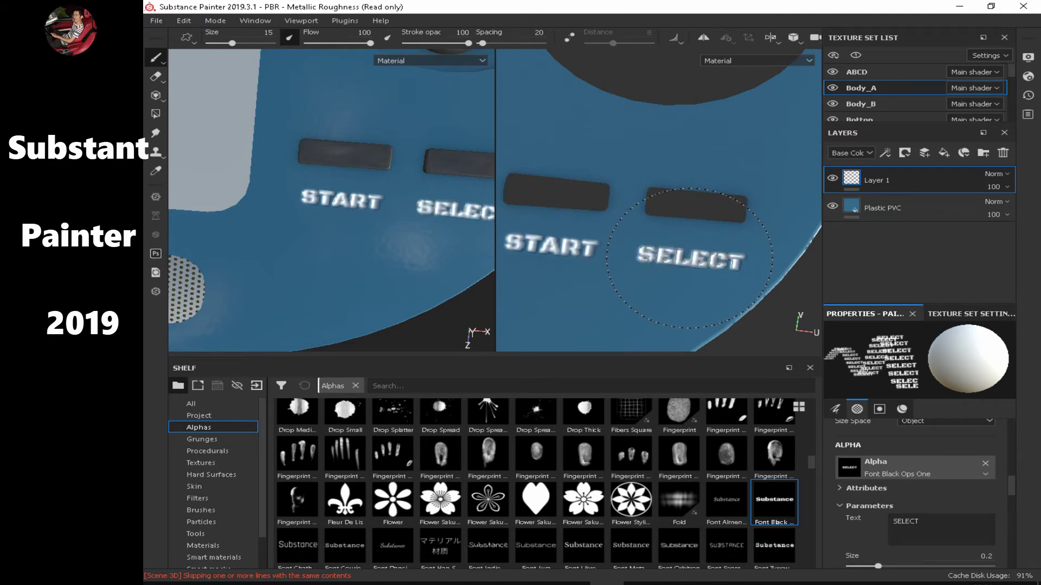
Step: In the Control texture set, add paint layer Layer 1 and place it above the collapsed Plastic Glossy folder
{"action": "key", "text": "f"}
{"action": "scroll", "coordinate": [887, 103], "scroll_direction": "down", "scroll_amount": 2}
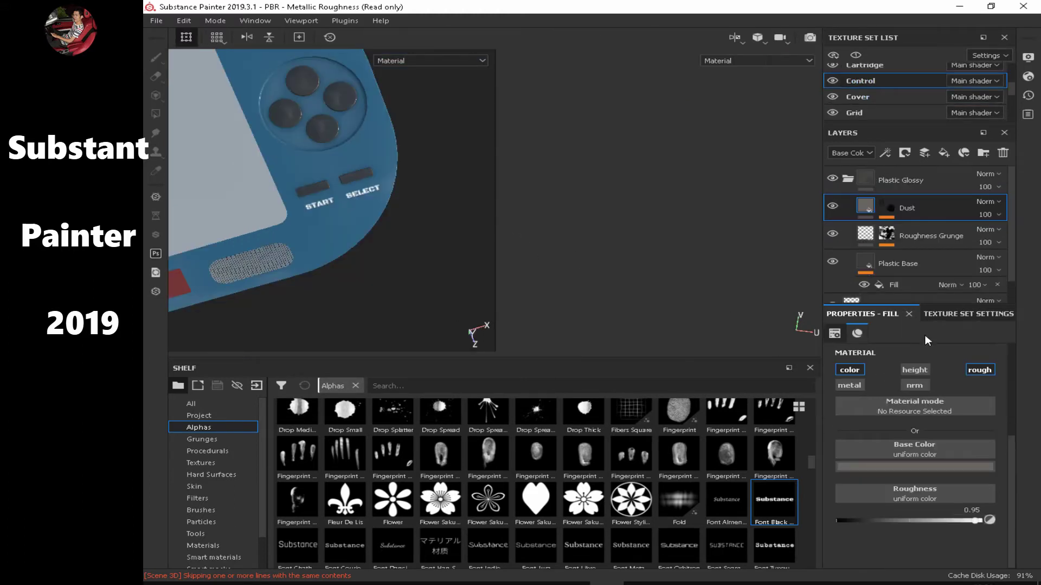
{"action": "left_click", "coordinate": [849, 180]}
{"action": "mouse_move", "coordinate": [882, 202]}
{"action": "left_mouse_down"}
{"action": "mouse_move", "coordinate": [893, 176]}
{"action": "mouse_move", "coordinate": [881, 168]}
{"action": "left_mouse_up"}
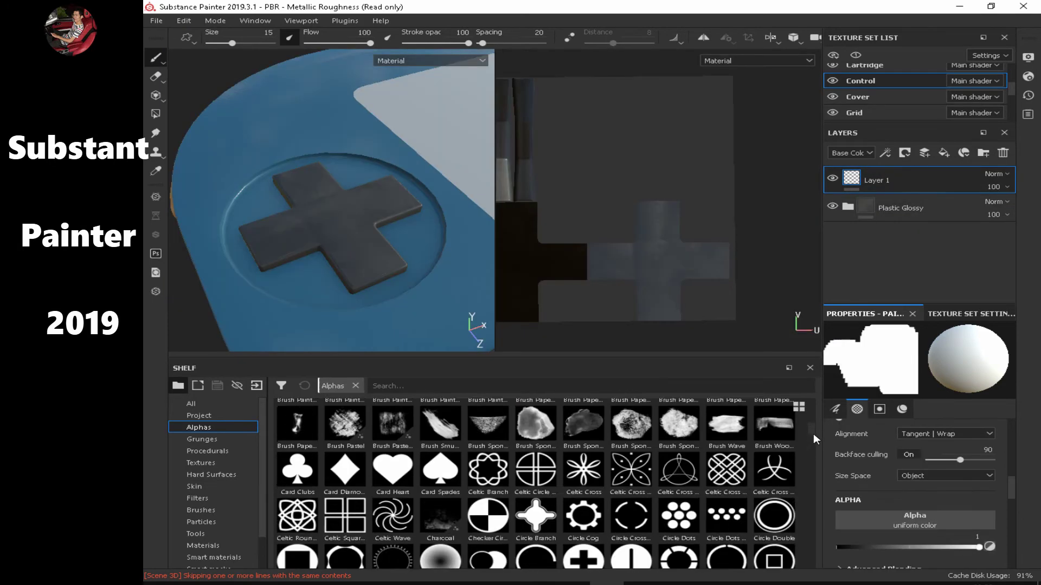
Step: Assign the solid split-chevron Arrow Simple alpha to the brush at size 7 and stamp it on the directional pad's left arm
{"action": "left_click_drag", "start_coordinate": [813, 433], "coordinate": [818, 409]}
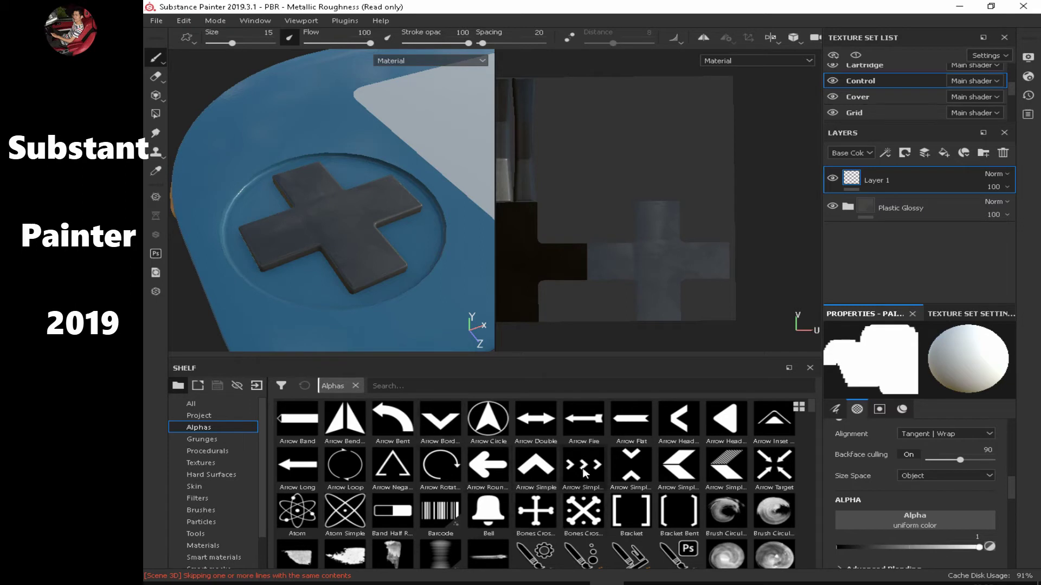
{"action": "left_click", "coordinate": [680, 471]}
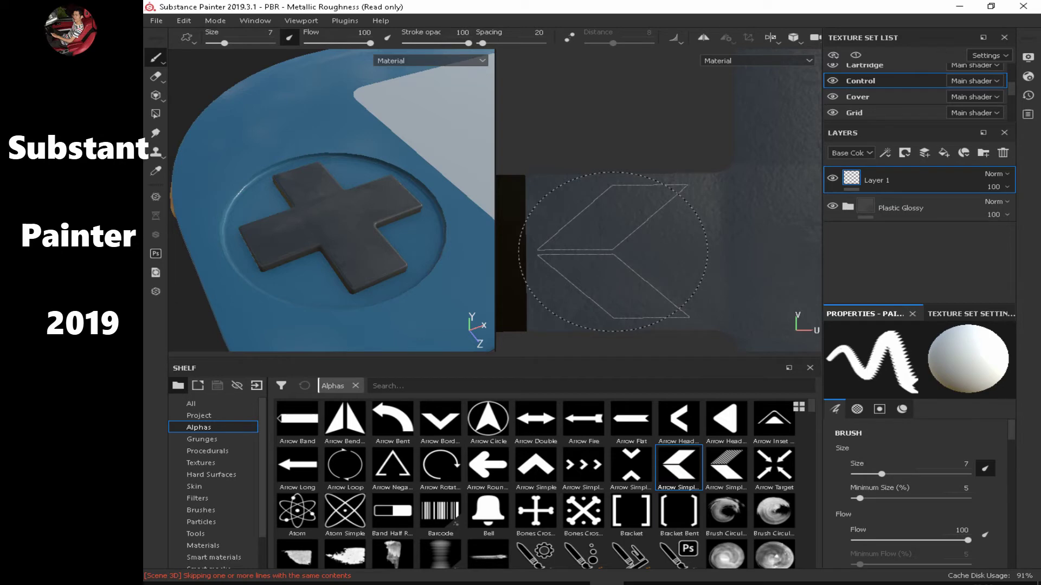
{"action": "left_click", "coordinate": [612, 251]}
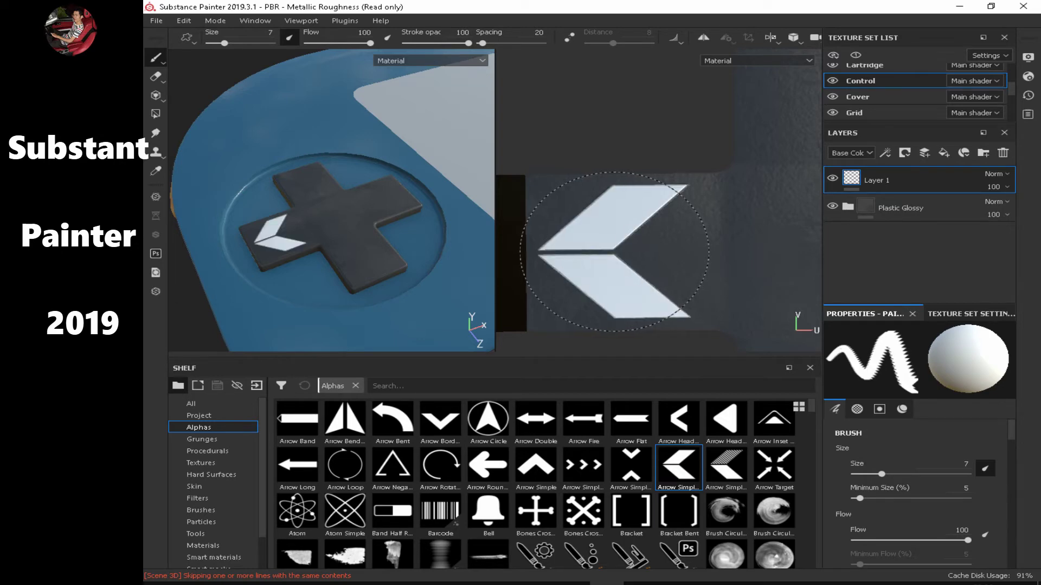
Step: Set the brush angle to 90 and stamp the split-chevron arrow on the directional pad's upper arm
{"action": "scroll", "coordinate": [893, 457], "scroll_direction": "down", "scroll_amount": 4}
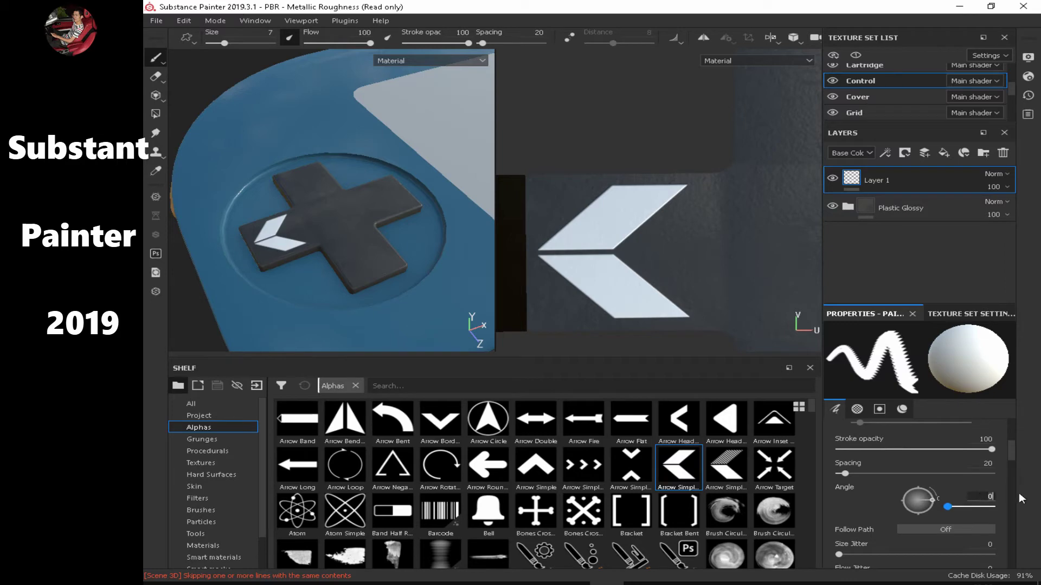
{"action": "type", "text": "90"}
{"action": "key", "text": "Return"}
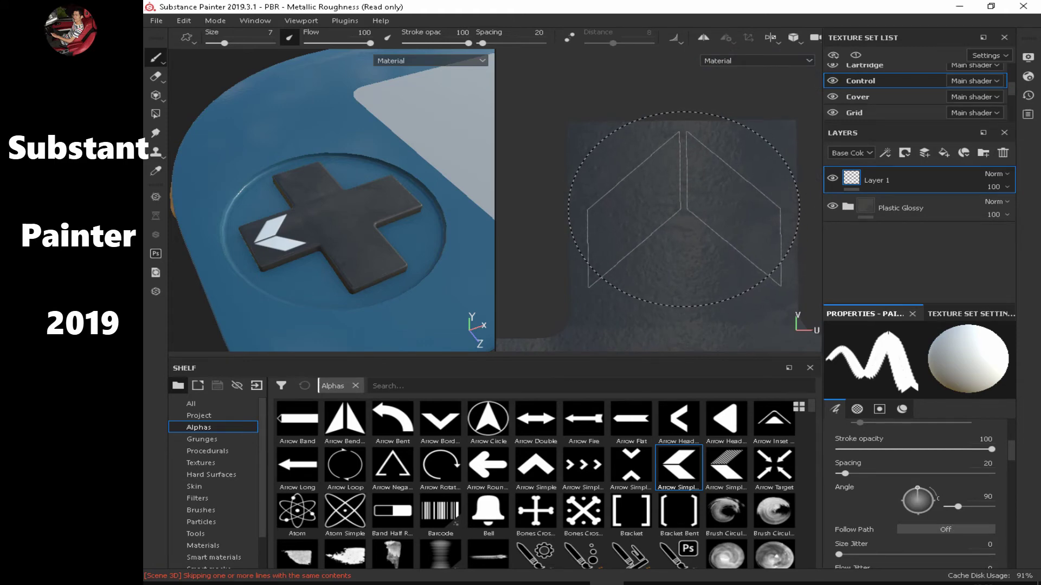
{"action": "left_click", "coordinate": [684, 209]}
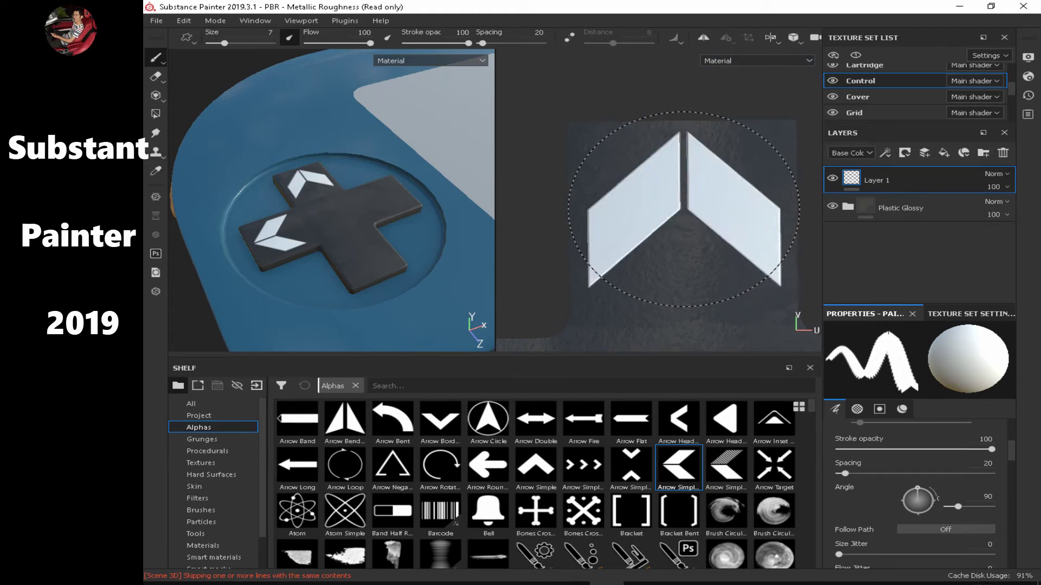
Step: Set the brush angle to 180 and stamp the split-chevron arrow on the directional pad's right arm
{"action": "left_click", "coordinate": [975, 497]}
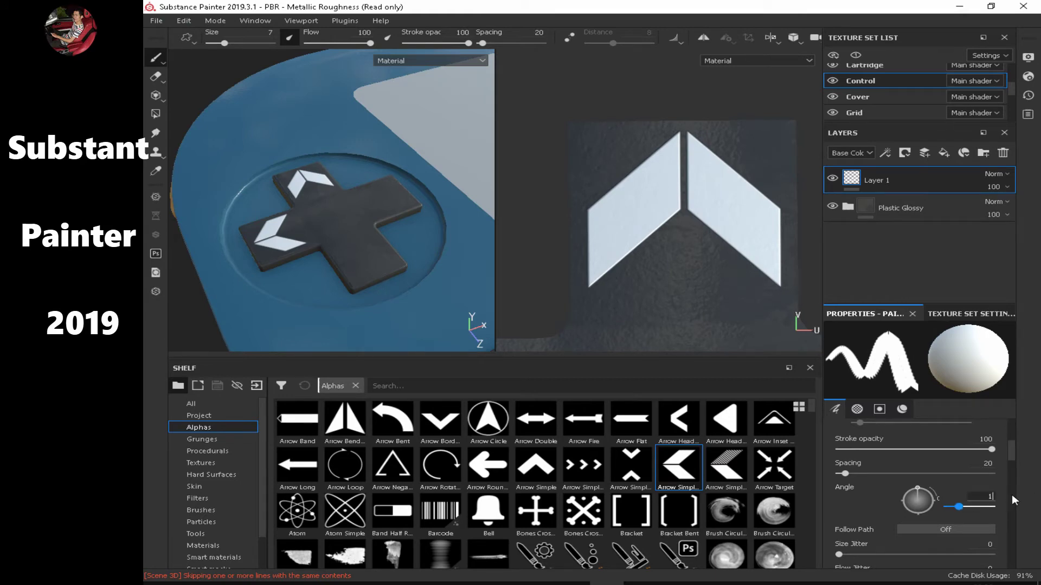
{"action": "key", "text": "Return"}
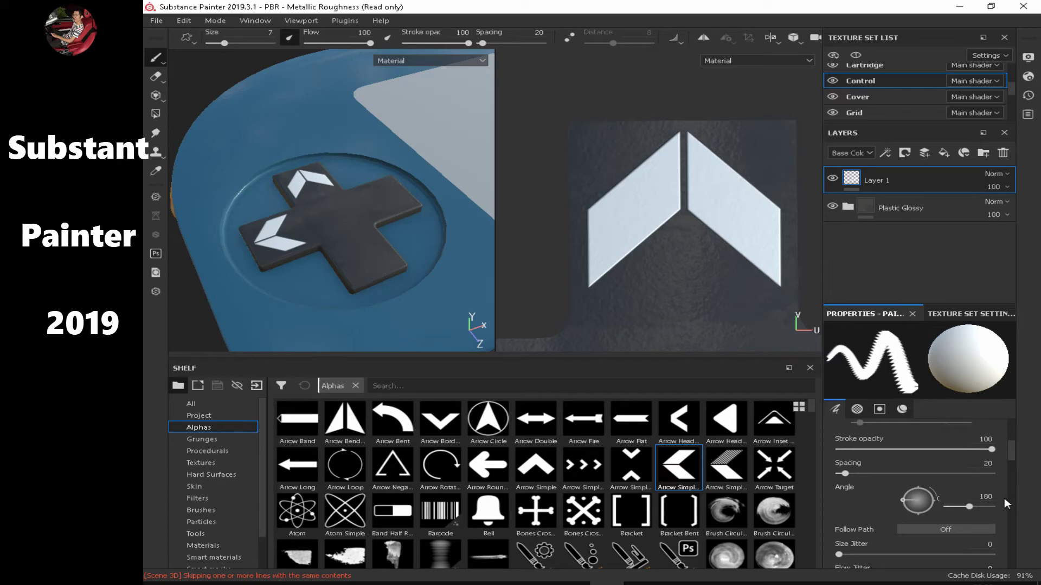
{"action": "middle_click_drag", "start_coordinate": [684, 258], "coordinate": [401, 53], "text": "alt"}
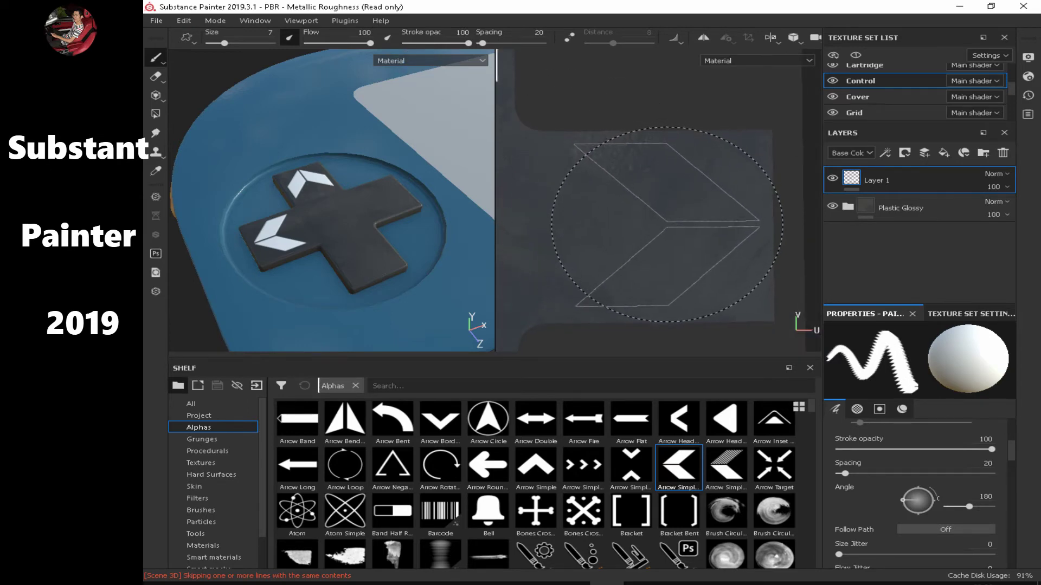
{"action": "left_click", "coordinate": [670, 226]}
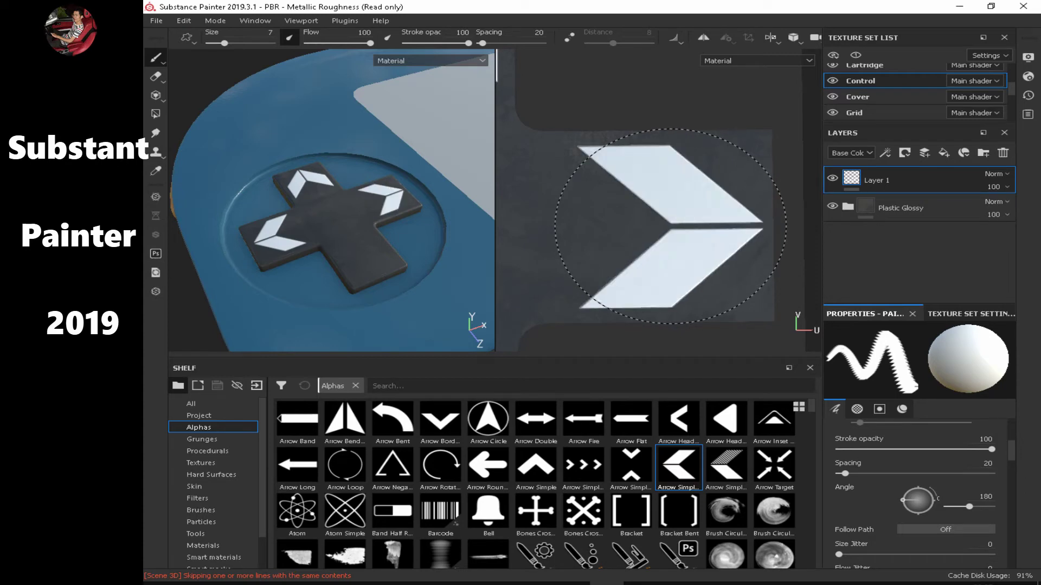
Step: Set the brush angle to 270 and stamp the split-chevron arrow on the directional pad's lower arm
{"action": "left_click", "coordinate": [984, 496]}
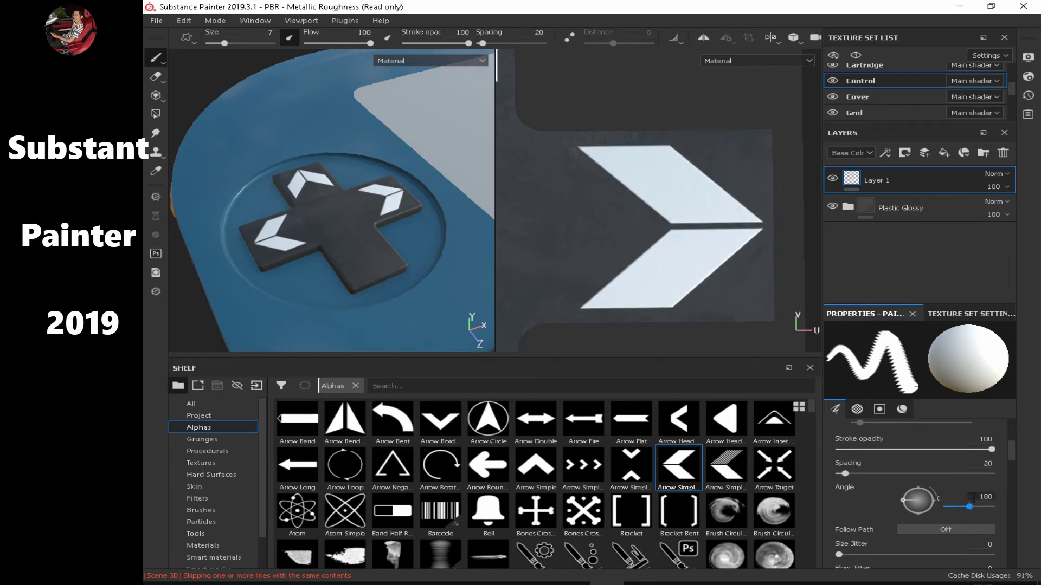
{"action": "type", "text": "270"}
{"action": "key", "text": "Return"}
{"action": "scroll", "coordinate": [626, 271], "scroll_direction": "down", "scroll_amount": 3}
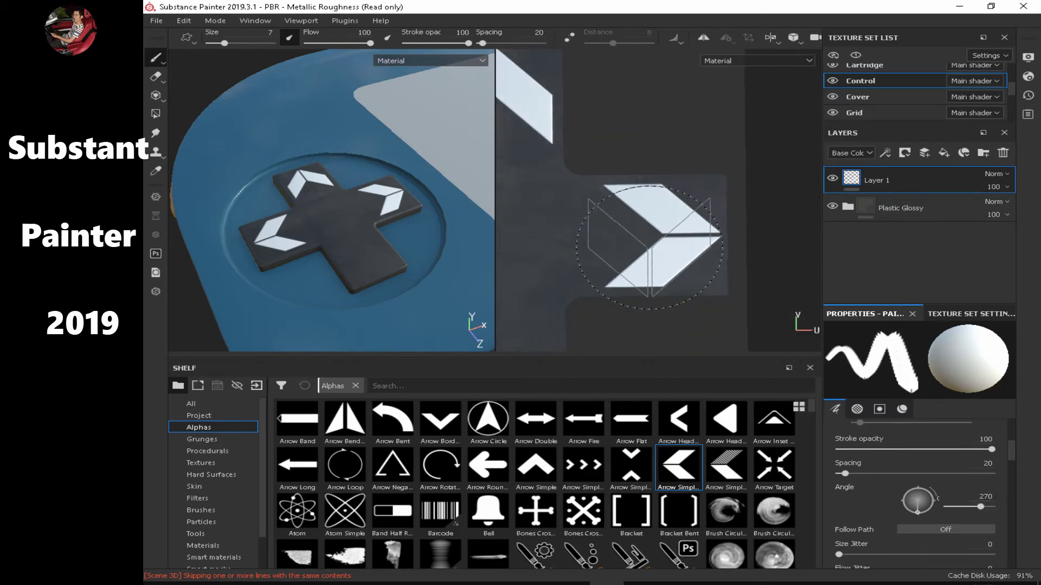
{"action": "scroll", "coordinate": [626, 271], "scroll_direction": "up", "scroll_amount": 4}
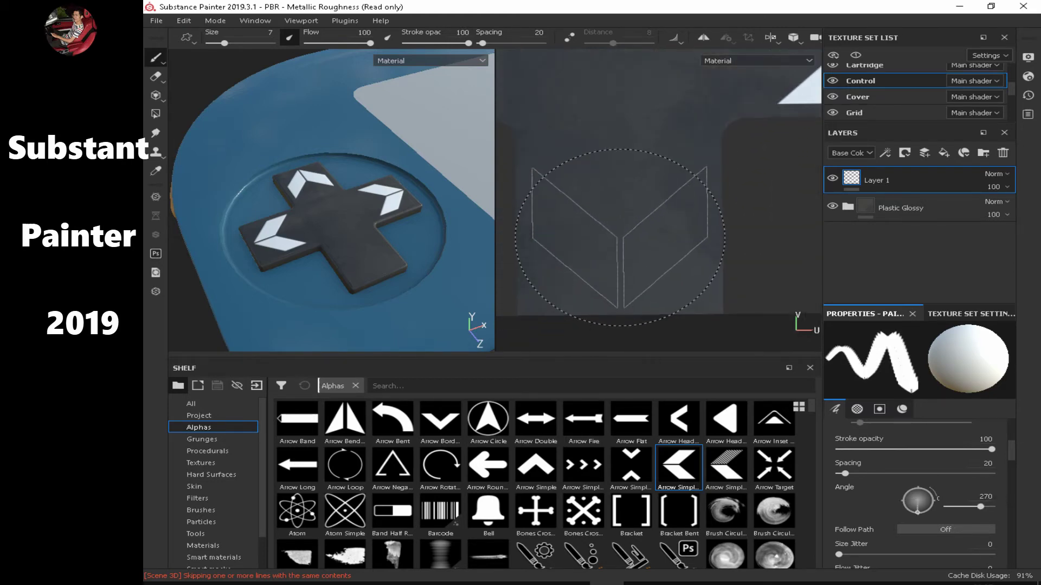
{"action": "scroll", "coordinate": [626, 271], "scroll_direction": "down", "scroll_amount": 3}
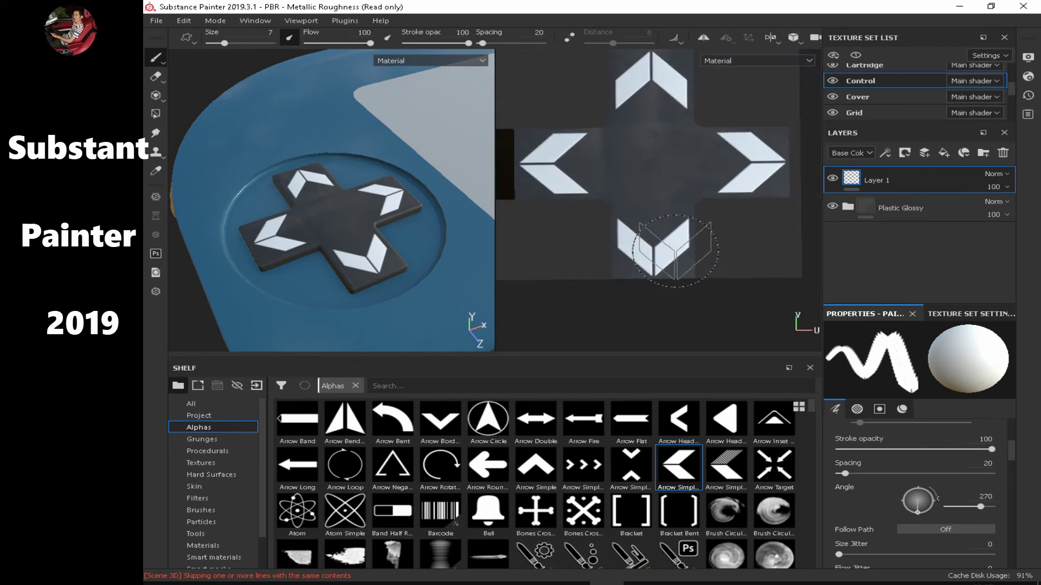
Step: Assign the Arrow Inset alpha to the brush at size 6 and stamp it inside the left arm's chevron
{"action": "left_click", "coordinate": [781, 422]}
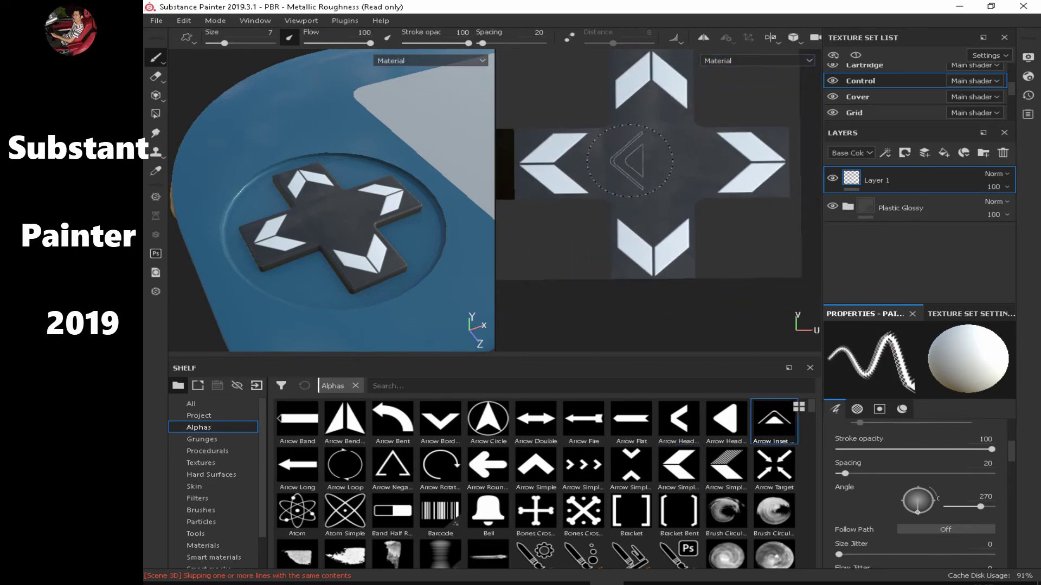
{"action": "scroll", "coordinate": [563, 168], "scroll_direction": "up", "scroll_amount": 5}
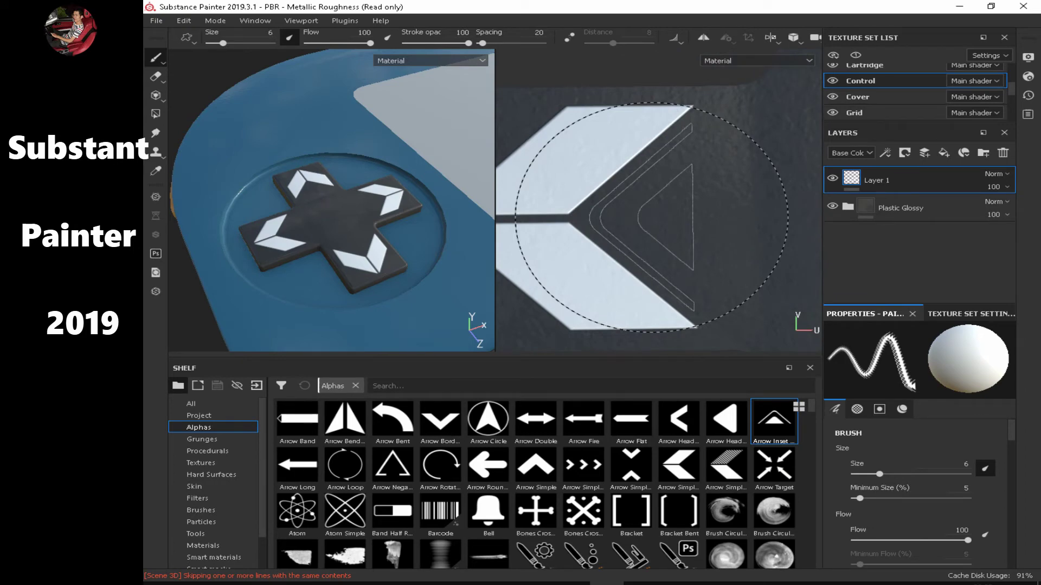
{"action": "left_click", "coordinate": [652, 217]}
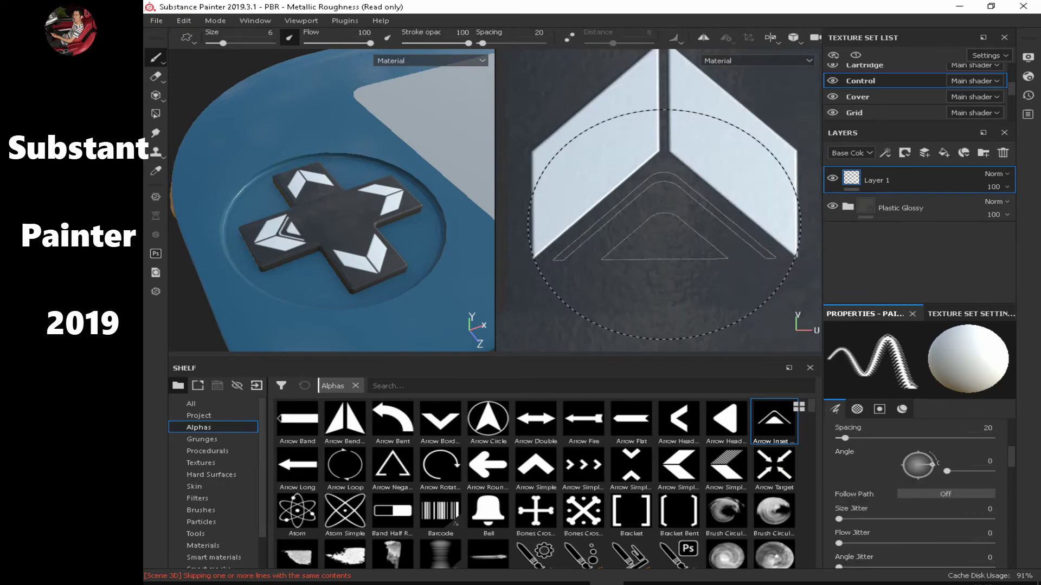
Step: Stamp the Arrow Inset alpha inside the upper, right and lower chevrons at brush angles 0, 90 and 180 respectively
{"action": "left_click", "coordinate": [664, 224]}
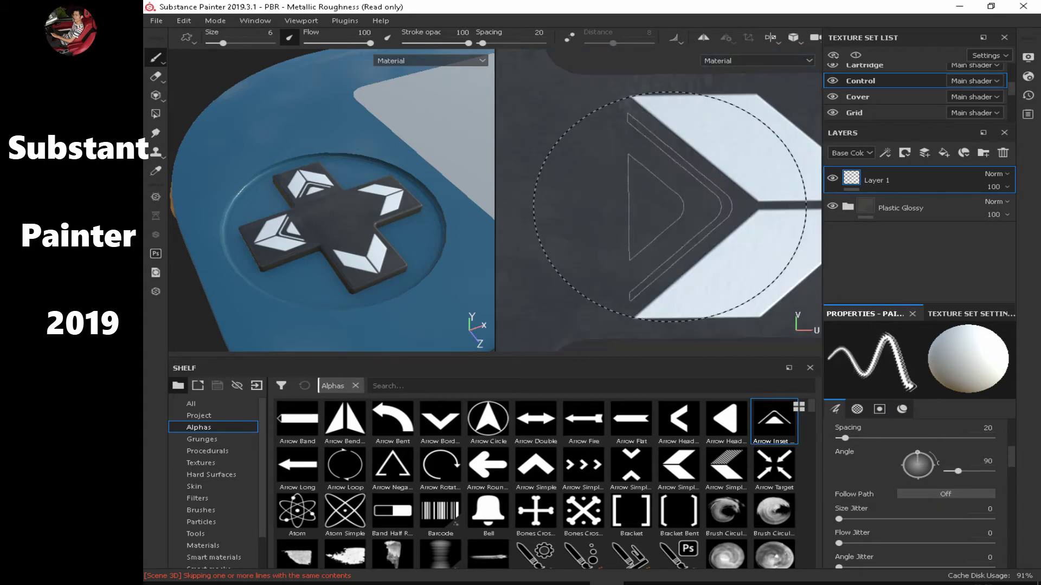
{"action": "left_click", "coordinate": [670, 207]}
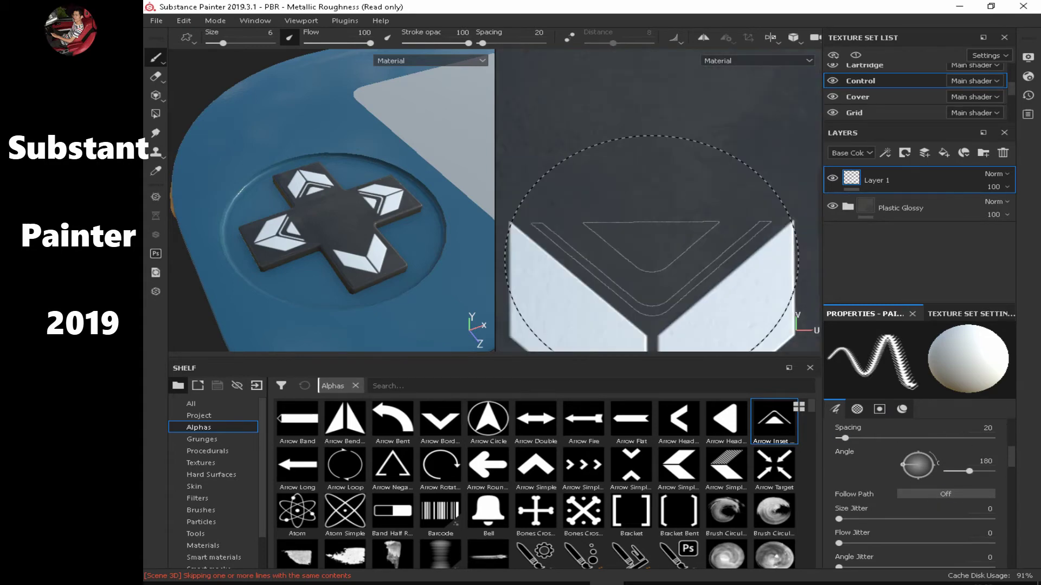
{"action": "left_click", "coordinate": [651, 271]}
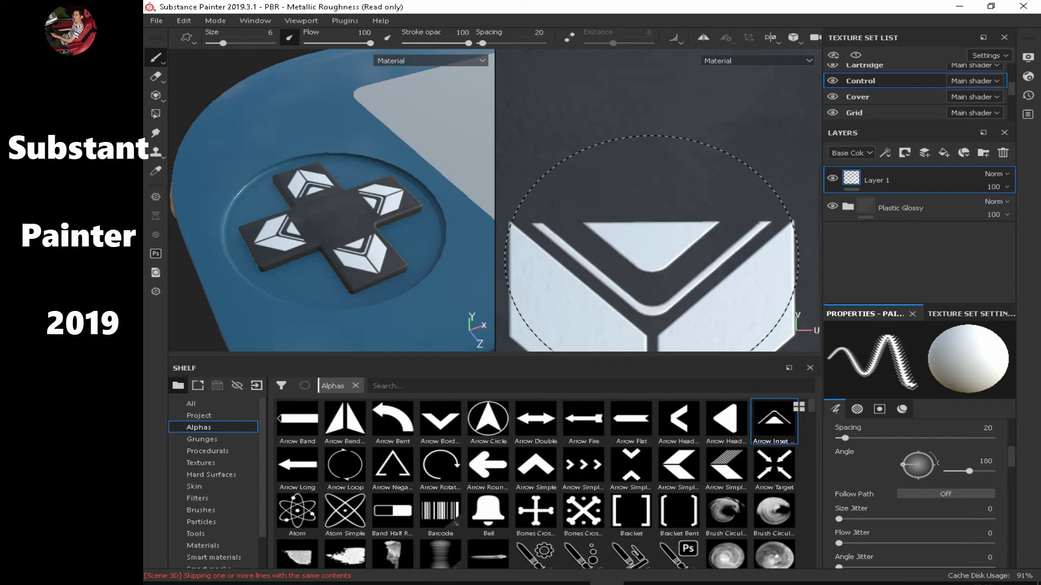
{"action": "scroll", "coordinate": [664, 225], "scroll_direction": "down", "scroll_amount": 5}
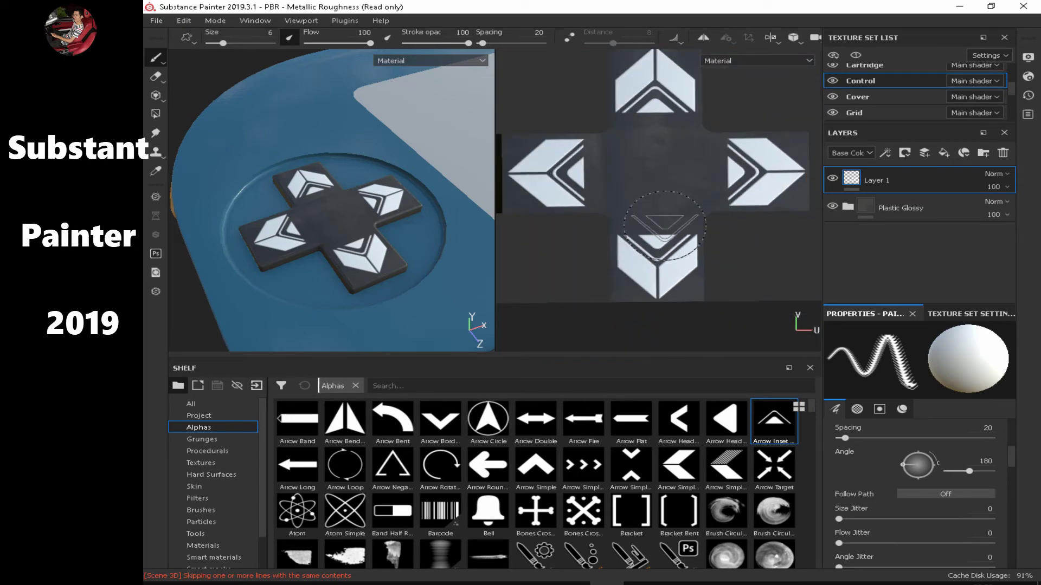
{"action": "scroll", "coordinate": [697, 190], "scroll_direction": "down", "scroll_amount": 2}
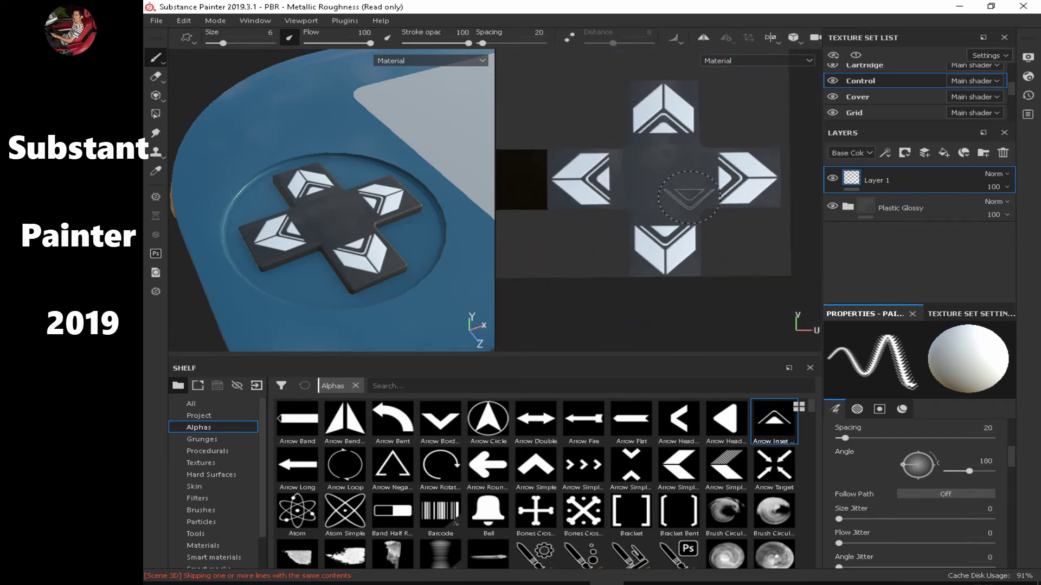
Step: In the ABCD texture set, collapse the Plastic Glossy folder and add paint layer Layer 1 above it
{"action": "left_click_drag", "start_coordinate": [214, 267], "coordinate": [325, 244], "text": "alt"}
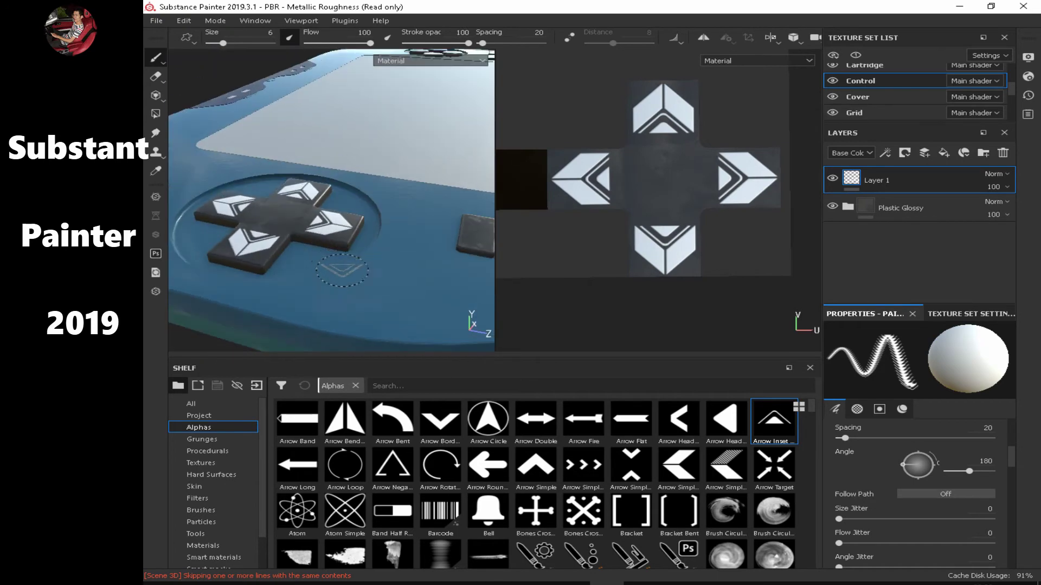
{"action": "scroll", "coordinate": [347, 268], "scroll_direction": "down", "scroll_amount": 4}
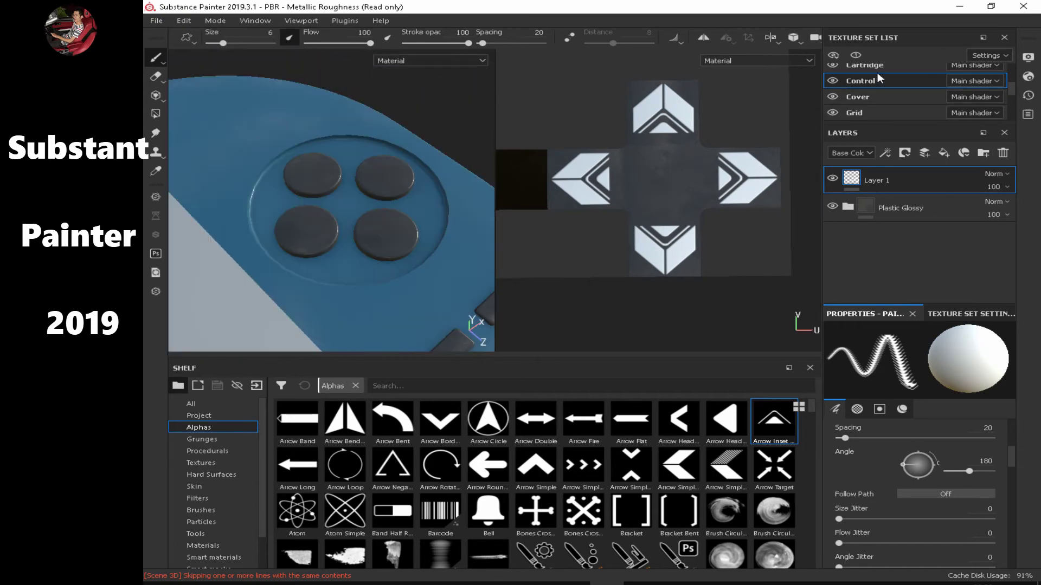
{"action": "scroll", "coordinate": [877, 73], "scroll_direction": "up", "scroll_amount": 3}
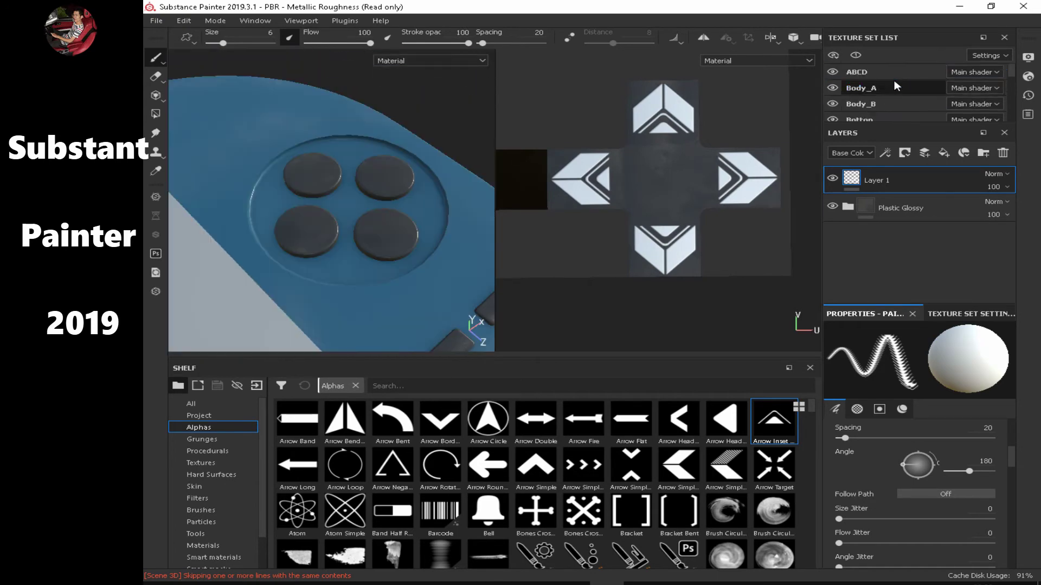
{"action": "left_click", "coordinate": [866, 73]}
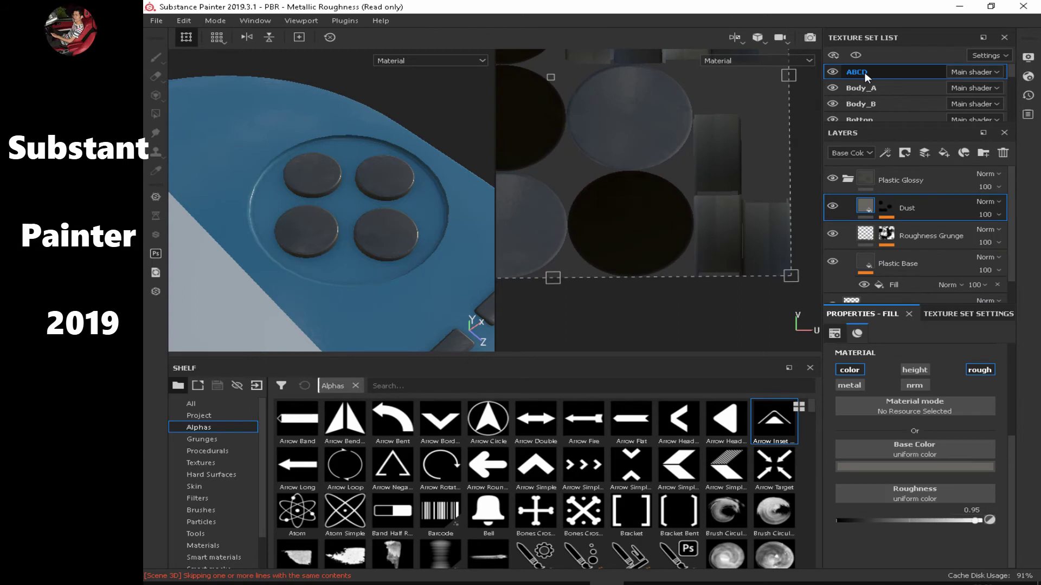
{"action": "left_click", "coordinate": [846, 181]}
{"action": "left_click_drag", "start_coordinate": [890, 210], "coordinate": [875, 172]}
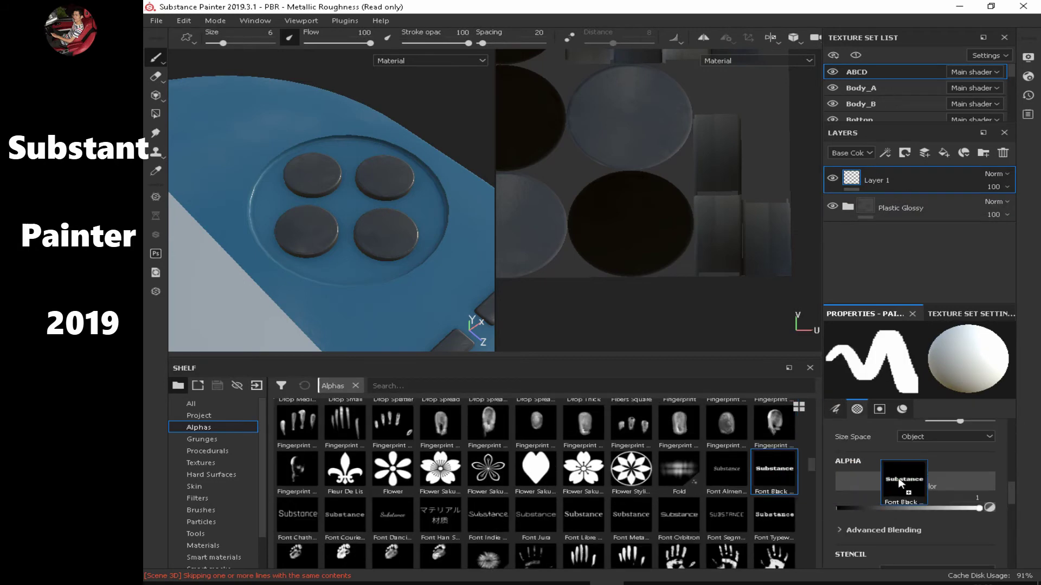
Step: Assign the Font Black Ops One alpha with text A at text size 0.5, and stamp it on the left round button at brush size 20
{"action": "scroll", "coordinate": [959, 482], "scroll_direction": "down", "scroll_amount": 2}
{"action": "left_click_drag", "start_coordinate": [929, 466], "coordinate": [877, 465]}
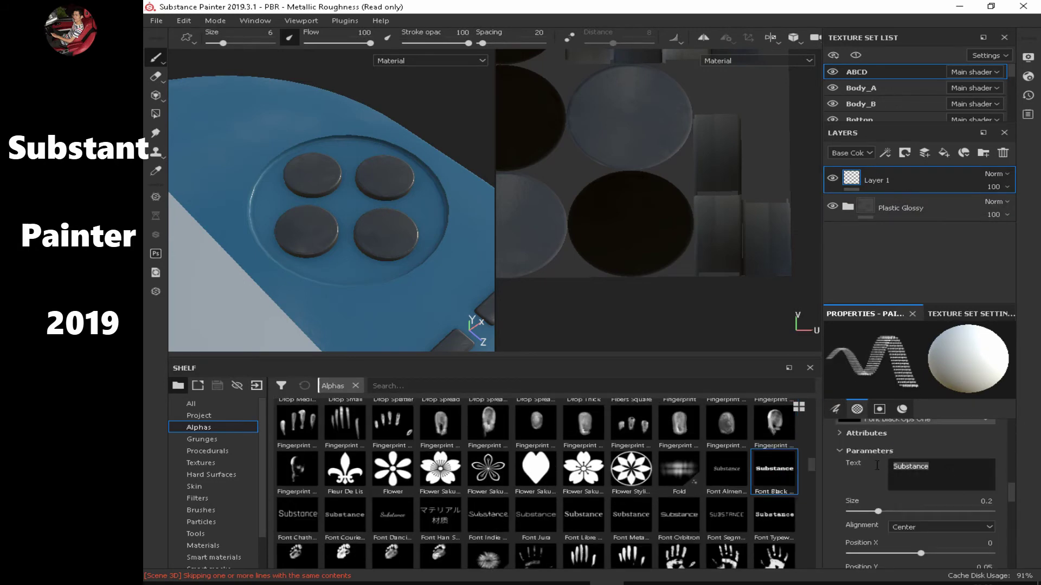
{"action": "type", "text": "A"}
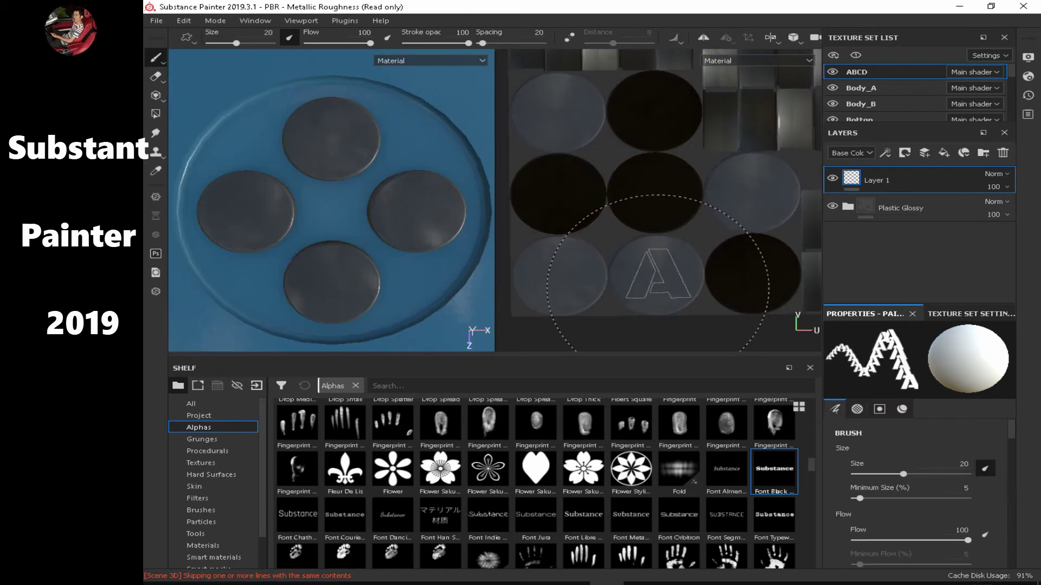
{"action": "scroll", "coordinate": [659, 266], "scroll_direction": "up", "scroll_amount": 4}
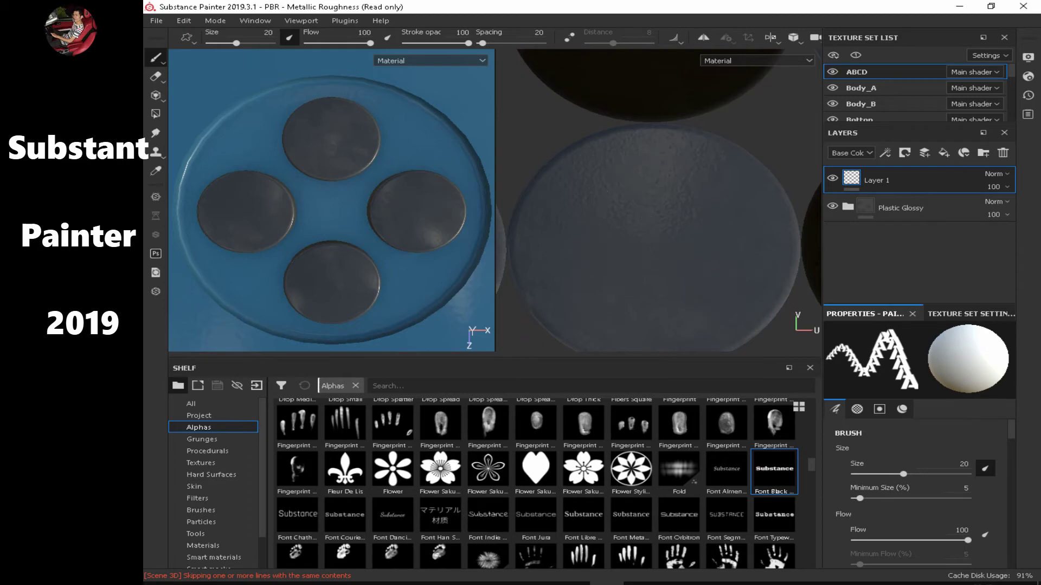
{"action": "left_click", "coordinate": [655, 235]}
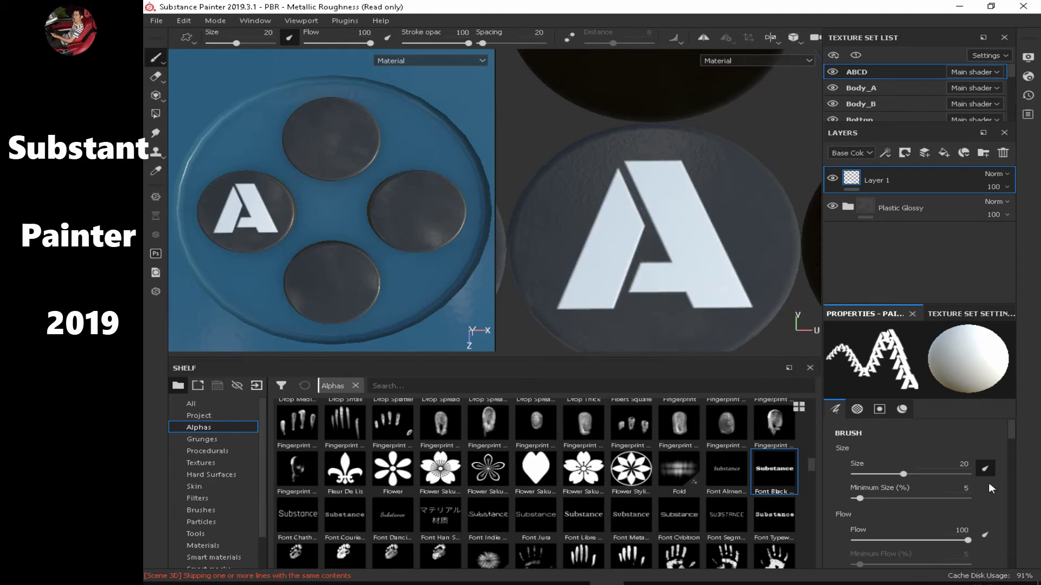
Step: Change the alpha text to B and stamp it on the upper round button
{"action": "left_click_drag", "start_coordinate": [1010, 432], "coordinate": [1017, 490]}
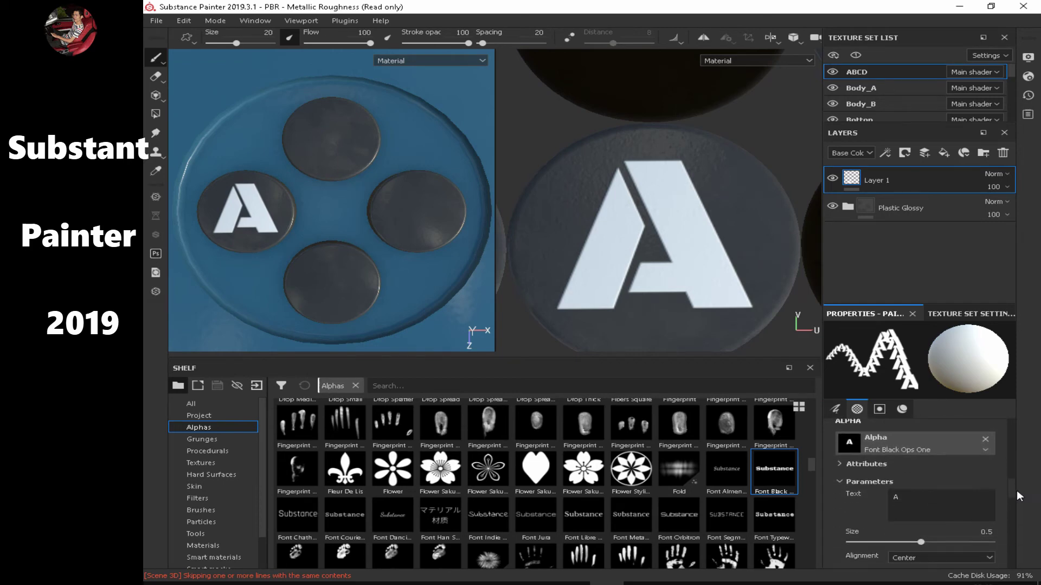
{"action": "left_click", "coordinate": [946, 508]}
{"action": "left_click_drag", "start_coordinate": [946, 508], "coordinate": [853, 494]}
{"action": "type", "text": "B"}
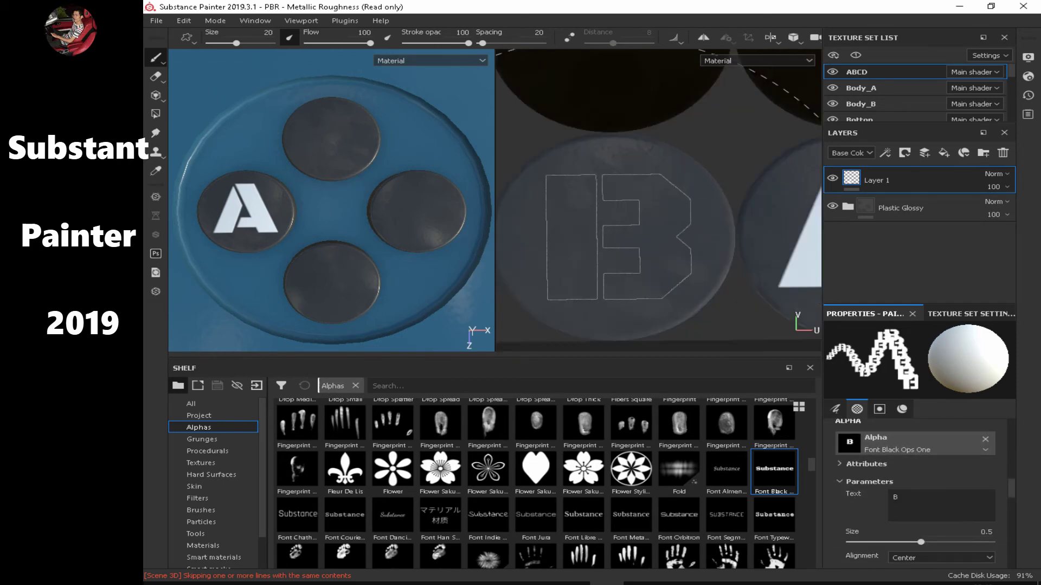
{"action": "left_click", "coordinate": [618, 237]}
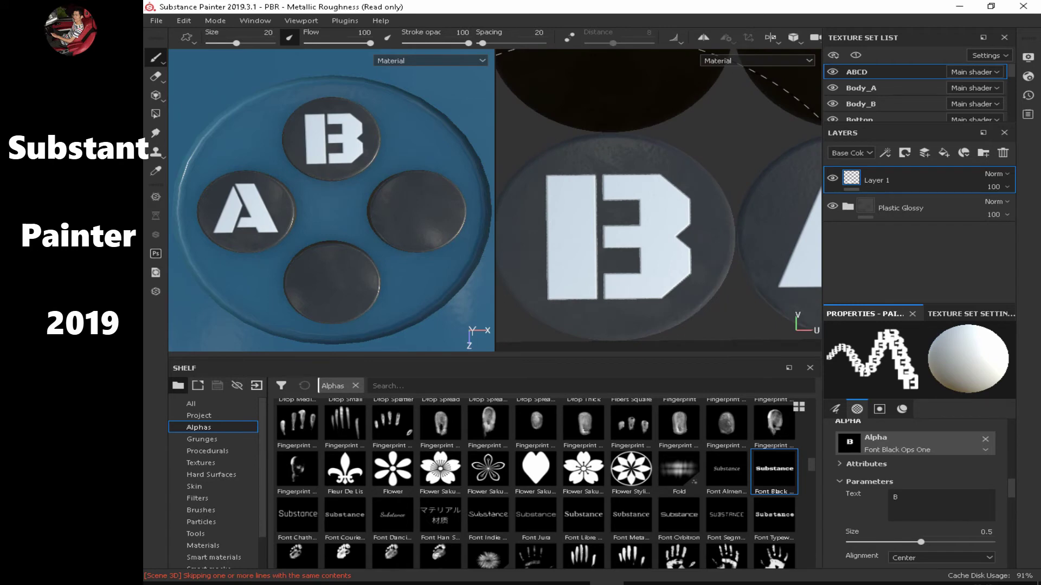
Step: Change the alpha text to C and stamp it on the right round button
{"action": "left_click_drag", "start_coordinate": [946, 507], "coordinate": [853, 493]}
{"action": "type", "text": "C"}
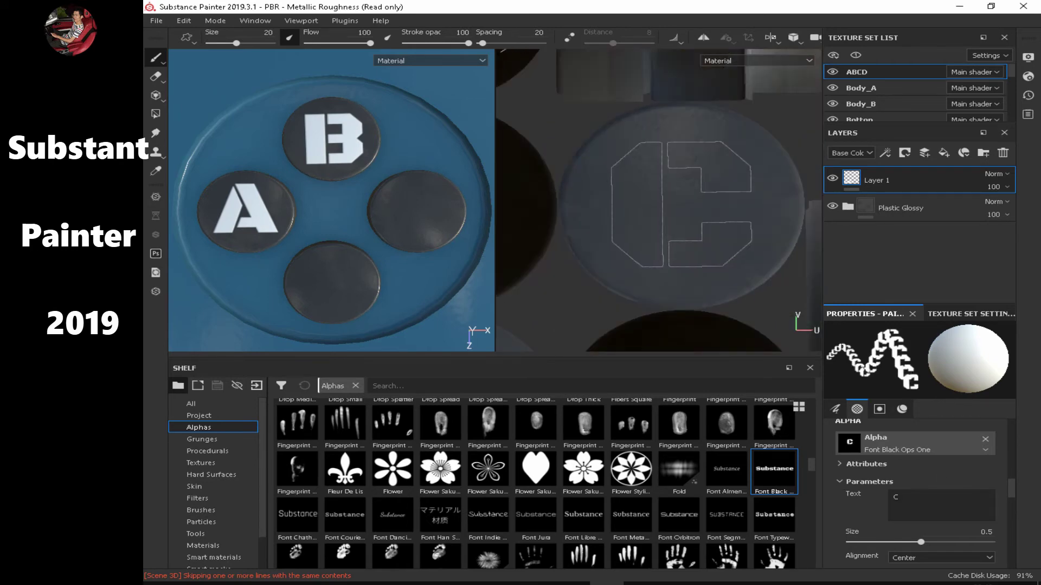
{"action": "left_click", "coordinate": [681, 205]}
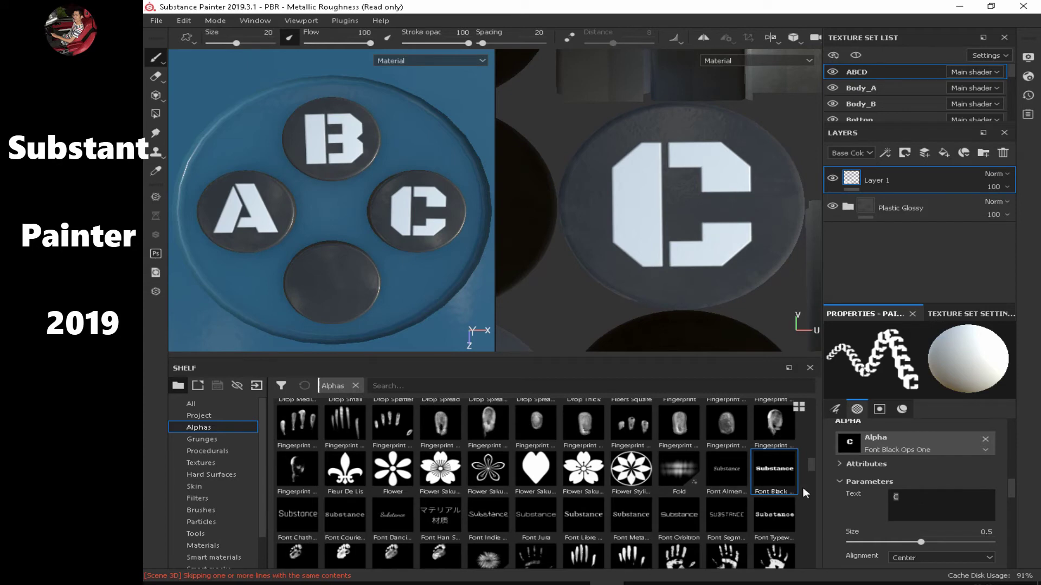
Step: Change the alpha text to D and stamp it on the lower round button
{"action": "type", "text": "D"}
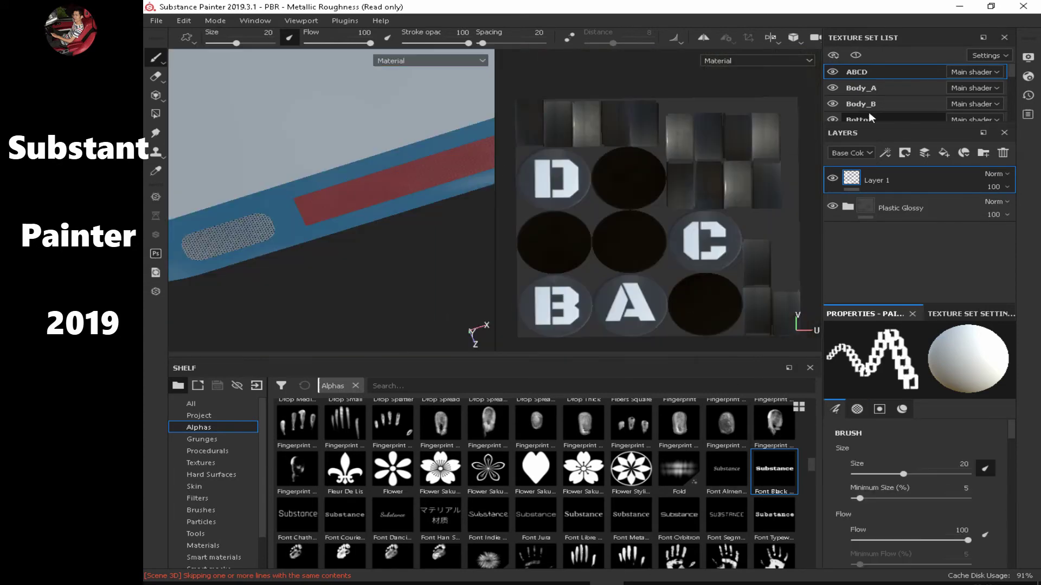
{"action": "scroll", "coordinate": [869, 111], "scroll_direction": "down", "scroll_amount": 3}
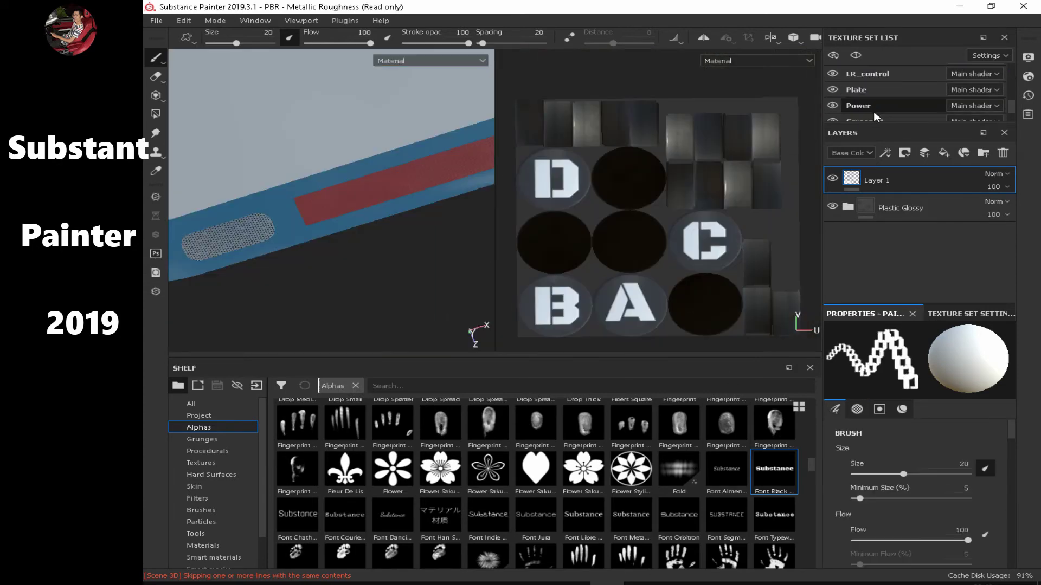
Step: Switch to the Plate texture set and set the Font Black Ops One alpha text to GAME POCKET
{"action": "scroll", "coordinate": [873, 112], "scroll_direction": "down", "scroll_amount": 2}
{"action": "scroll", "coordinate": [896, 98], "scroll_direction": "up", "scroll_amount": 3}
{"action": "left_click", "coordinate": [897, 97]}
{"action": "scroll", "coordinate": [899, 99], "scroll_direction": "up", "scroll_amount": 5}
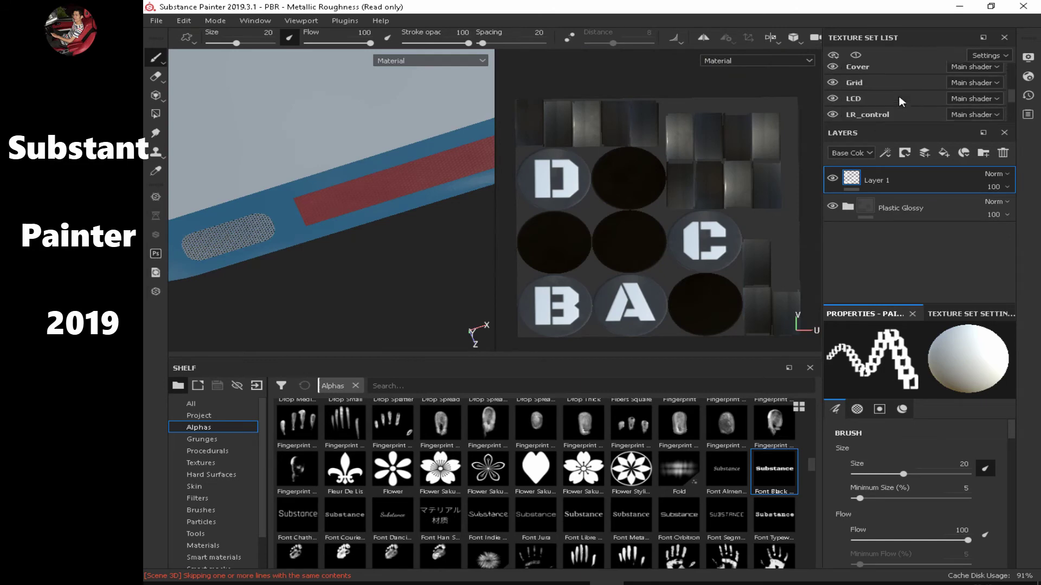
{"action": "scroll", "coordinate": [899, 95], "scroll_direction": "down", "scroll_amount": 2}
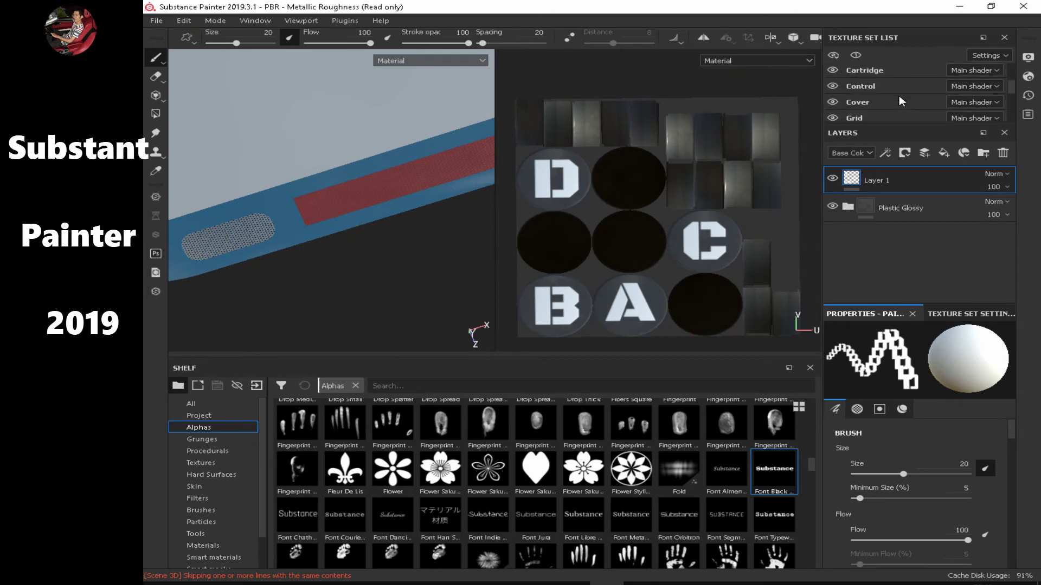
{"action": "left_click", "coordinate": [872, 84]}
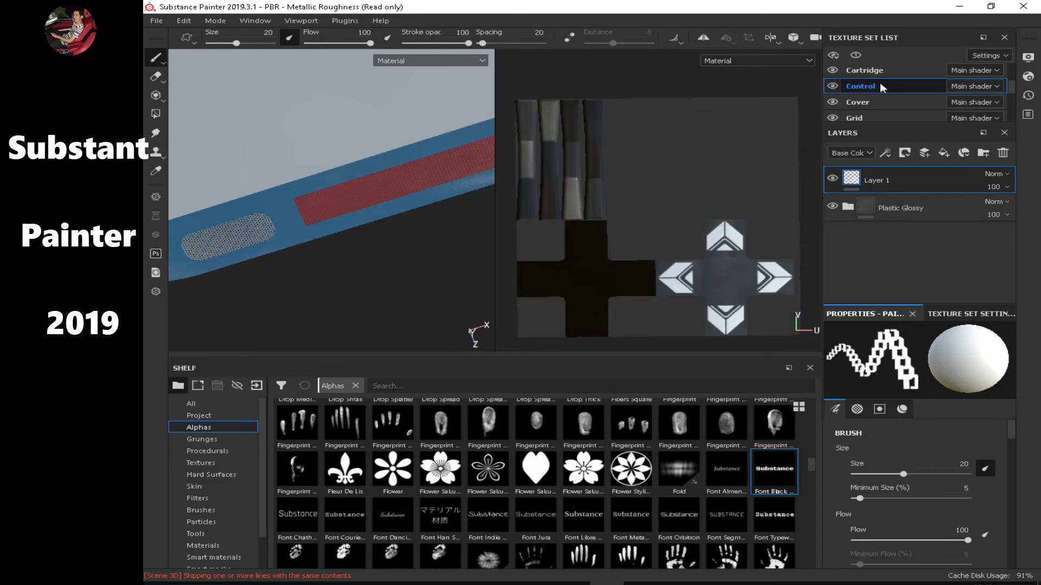
{"action": "scroll", "coordinate": [885, 83], "scroll_direction": "down", "scroll_amount": 2}
{"action": "scroll", "coordinate": [885, 86], "scroll_direction": "down", "scroll_amount": 2}
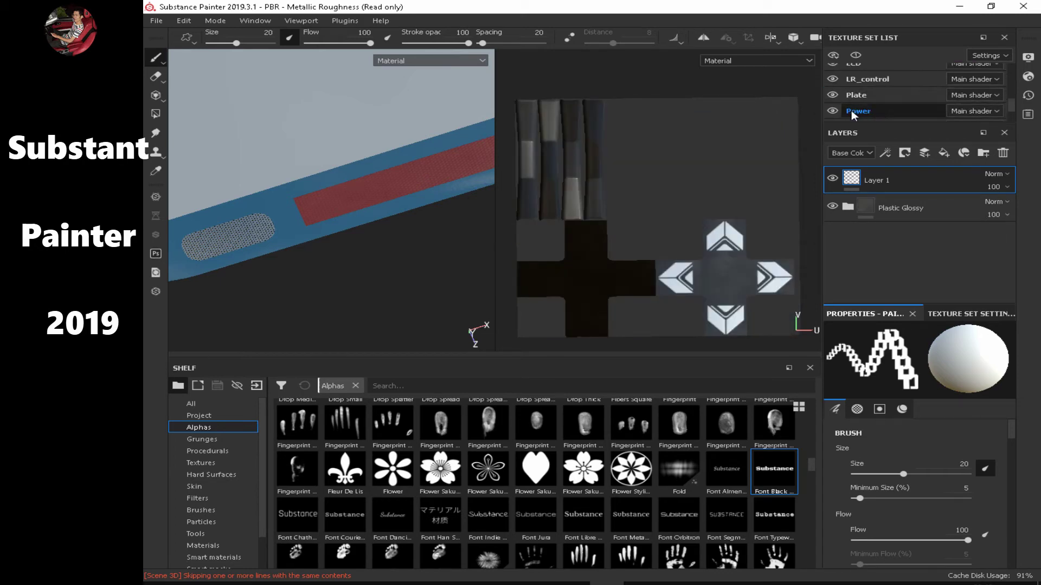
{"action": "left_click", "coordinate": [866, 95]}
{"action": "type", "text": "A"}
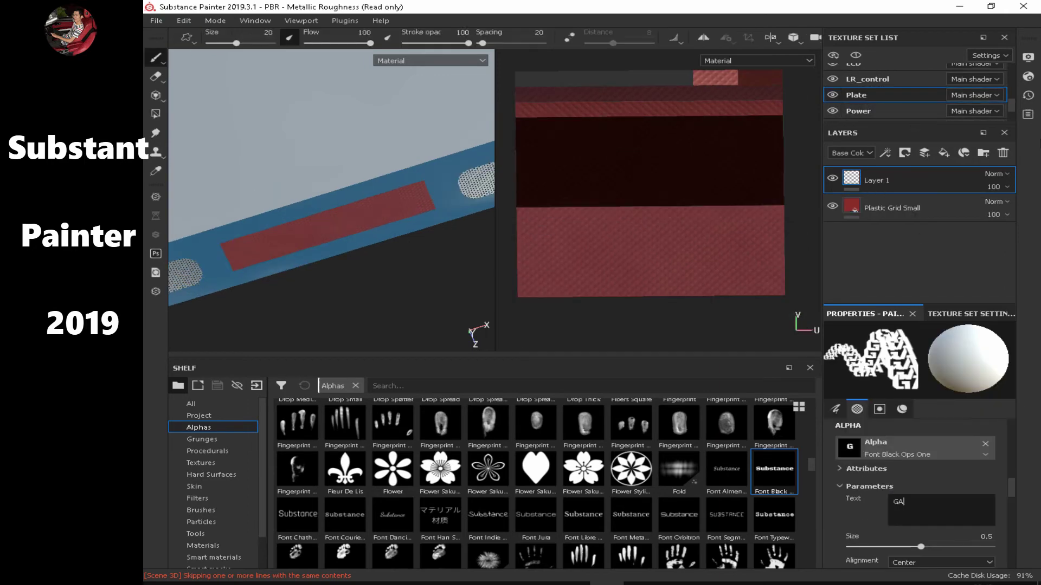
{"action": "type", "text": "ME POCK"}
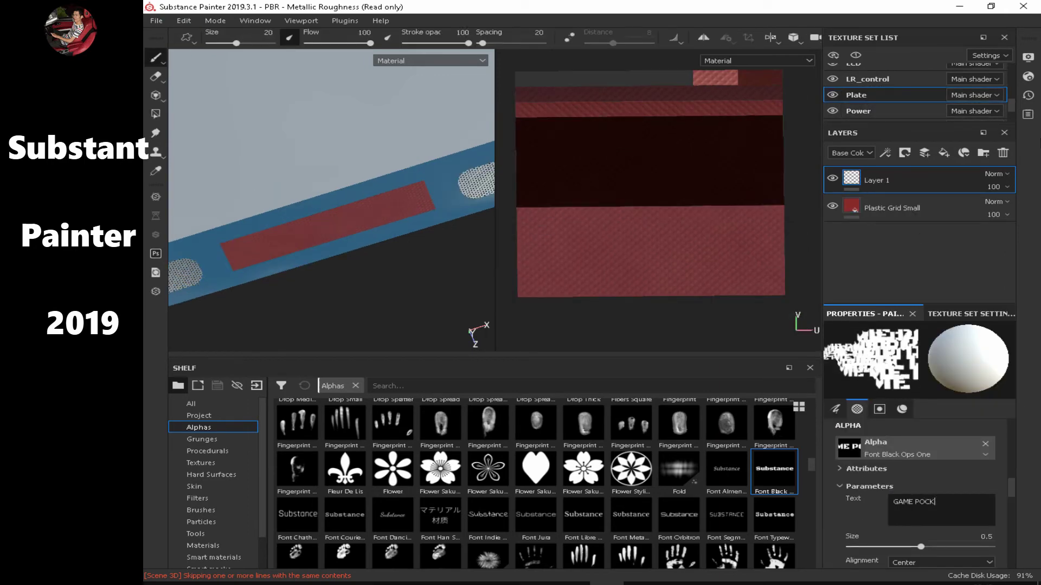
{"action": "type", "text": "ET"}
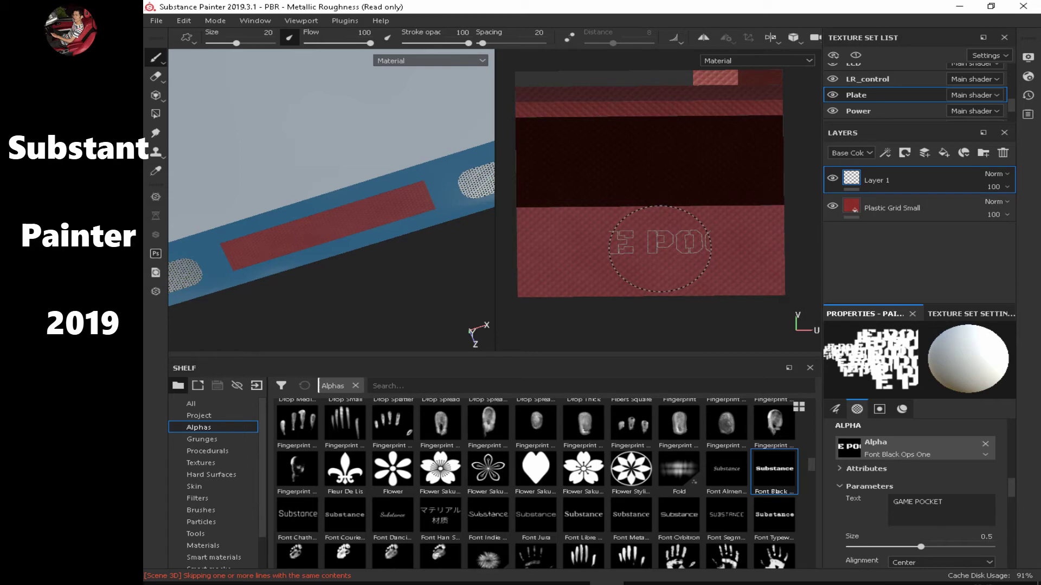
Step: Stamp GAME POCKET in blue across the red front plate at brush size 50
{"action": "right_click_drag", "start_coordinate": [659, 245], "coordinate": [648, 249], "text": "ctrl"}
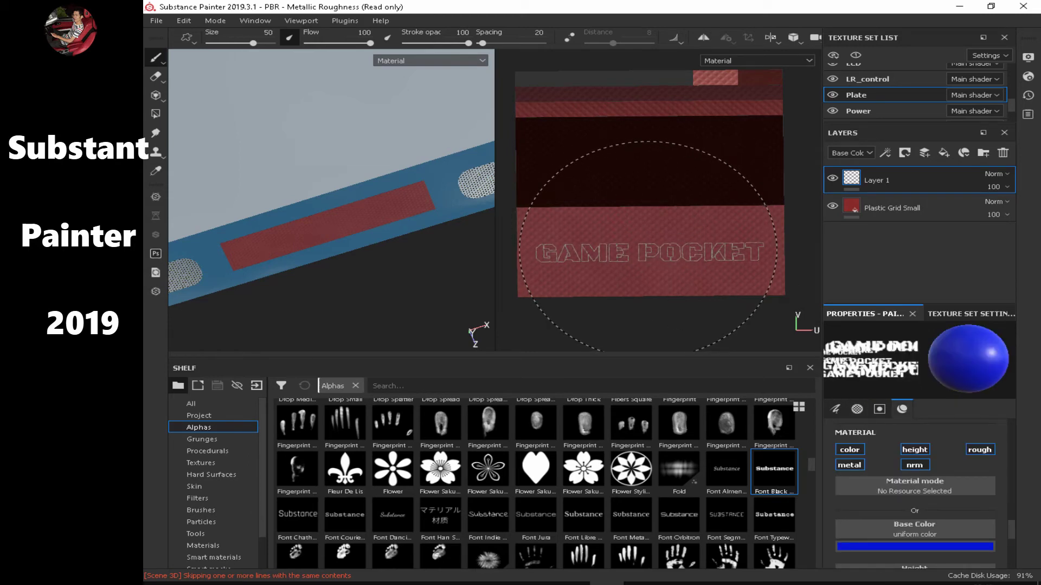
{"action": "left_click", "coordinate": [647, 246]}
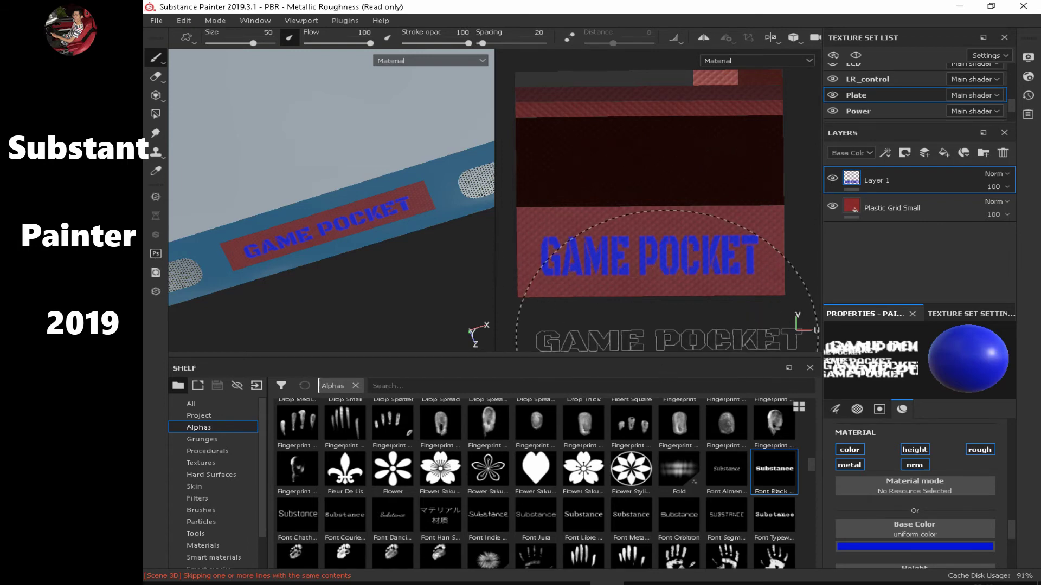
{"action": "scroll", "coordinate": [312, 181], "scroll_direction": "down", "scroll_amount": 3}
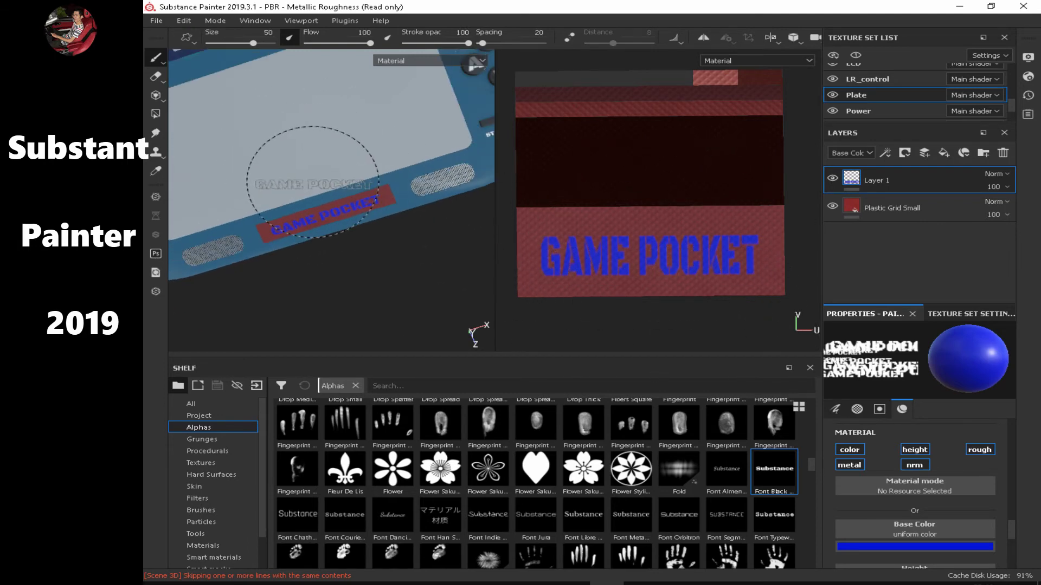
{"action": "scroll", "coordinate": [313, 182], "scroll_direction": "down", "scroll_amount": 3}
{"action": "left_click_drag", "start_coordinate": [298, 213], "coordinate": [349, 133], "text": "alt"}
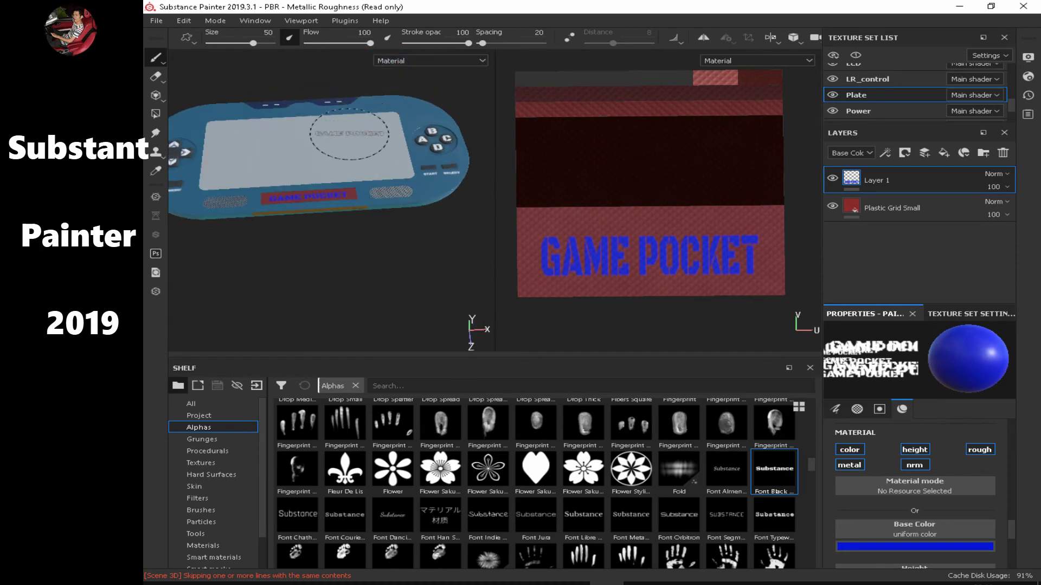
{"action": "scroll", "coordinate": [349, 134], "scroll_direction": "up", "scroll_amount": 3}
Step: Select the Screen_A texture set and change the main shader to pbr-metal-rough-with-alpha-blending
{"action": "scroll", "coordinate": [893, 96], "scroll_direction": "down", "scroll_amount": 2}
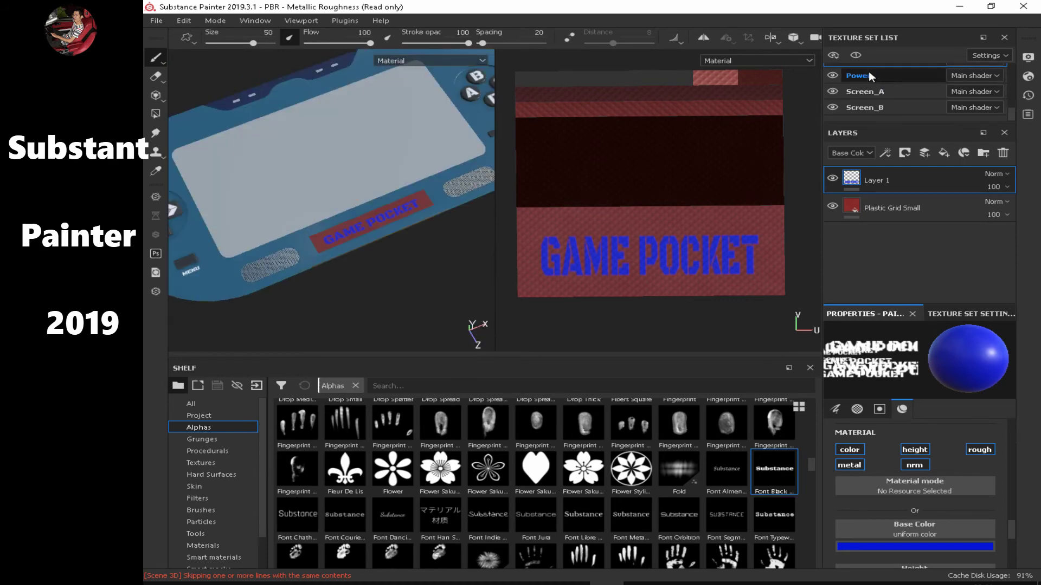
{"action": "left_click", "coordinate": [896, 94]}
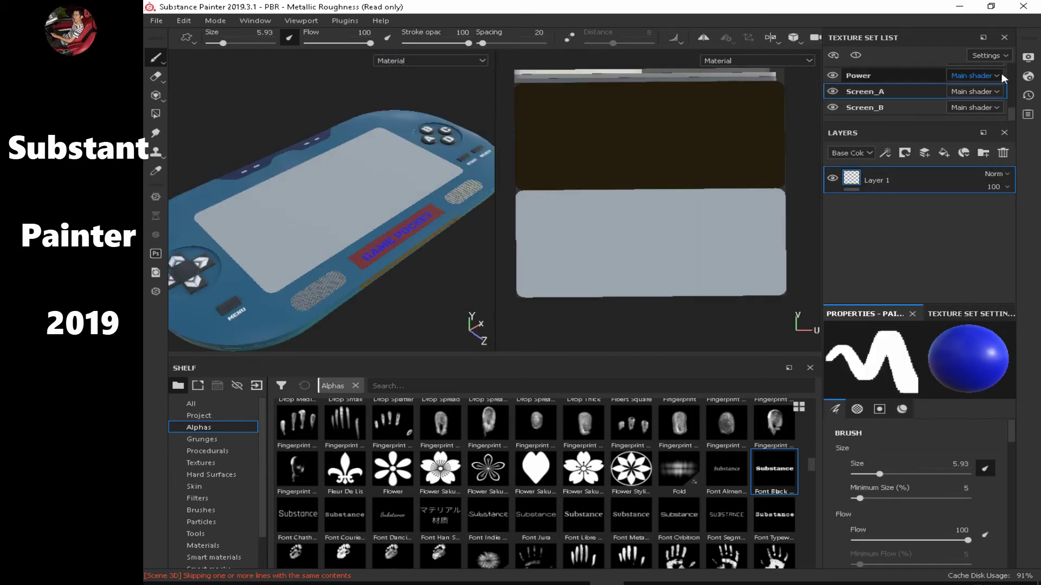
{"action": "left_click", "coordinate": [995, 55]}
{"action": "left_click", "coordinate": [1003, 55]}
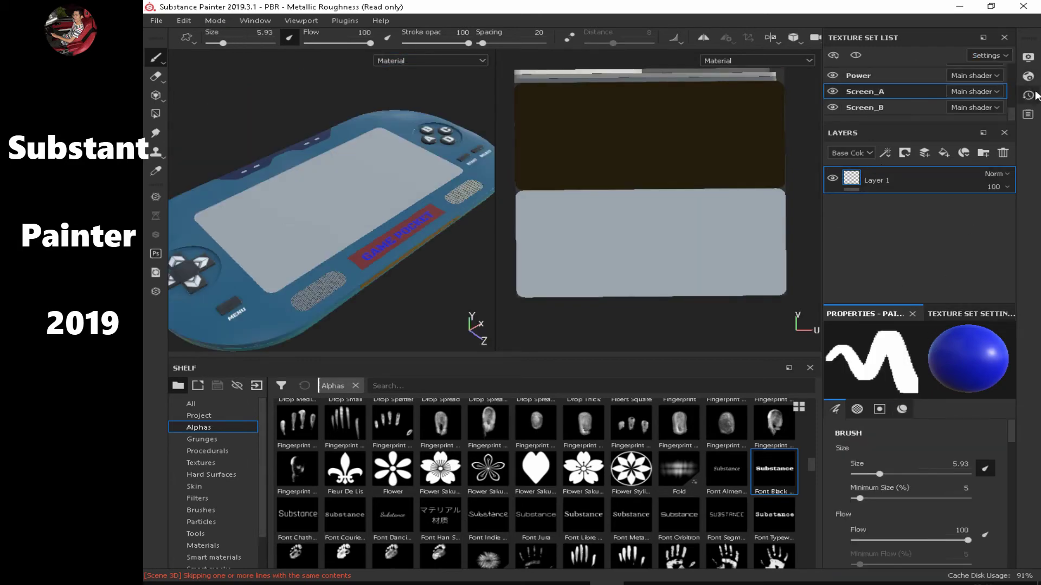
{"action": "left_click", "coordinate": [1029, 77]}
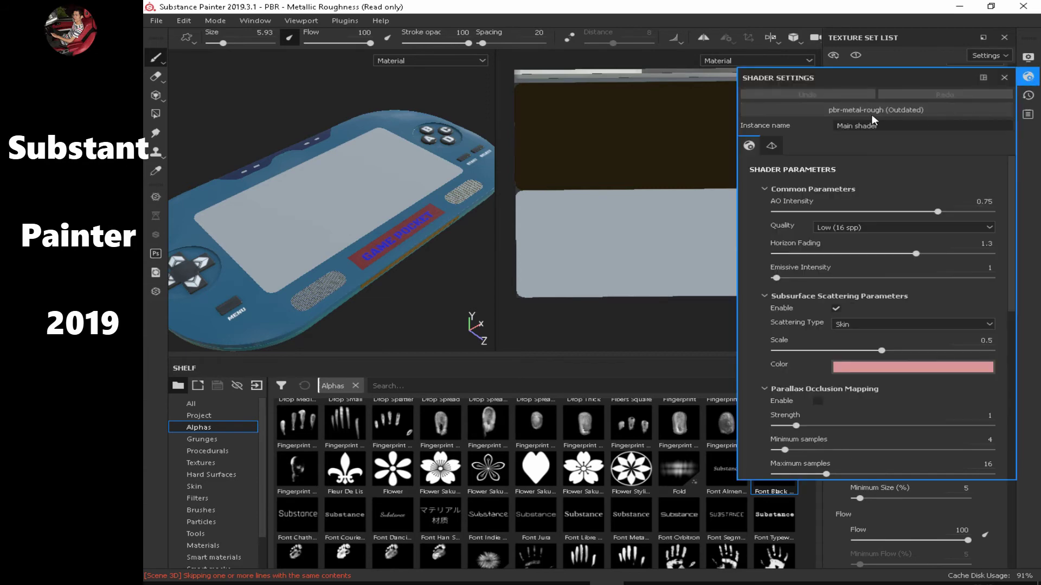
{"action": "left_click", "coordinate": [935, 112]}
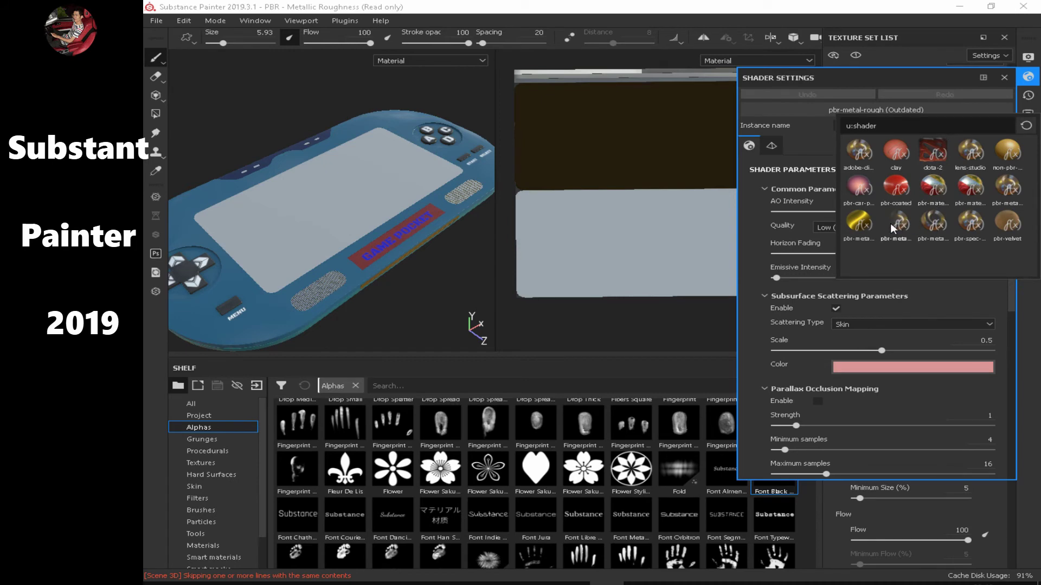
{"action": "mouse_move", "coordinate": [891, 223]}
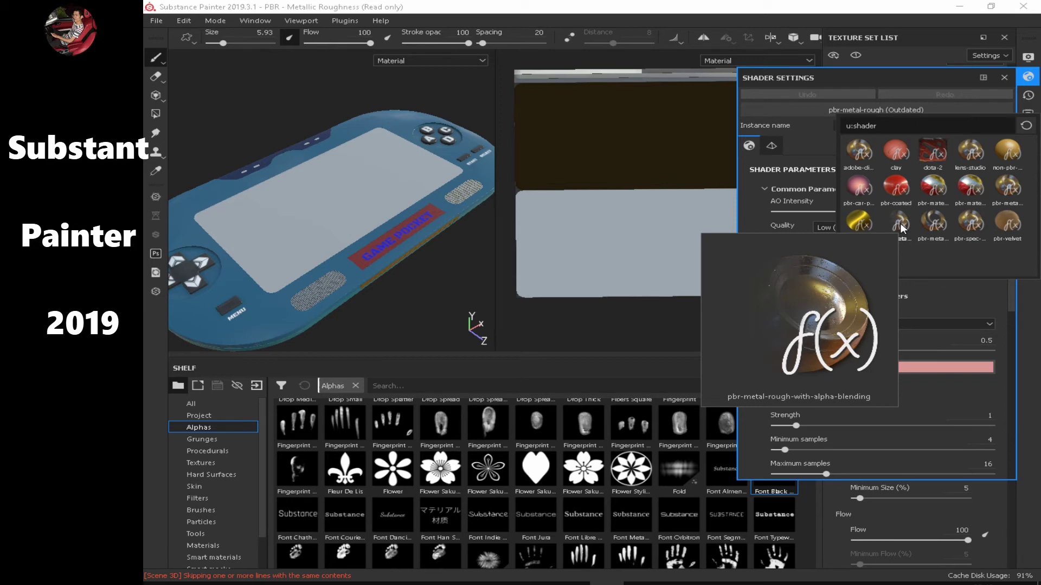
{"action": "mouse_move", "coordinate": [942, 228]}
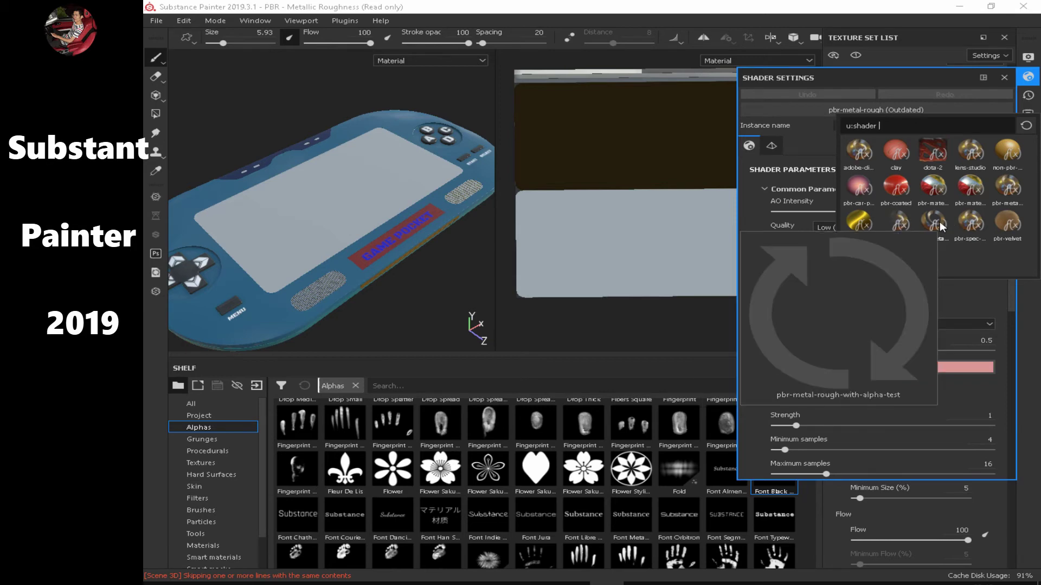
{"action": "left_click", "coordinate": [900, 220]}
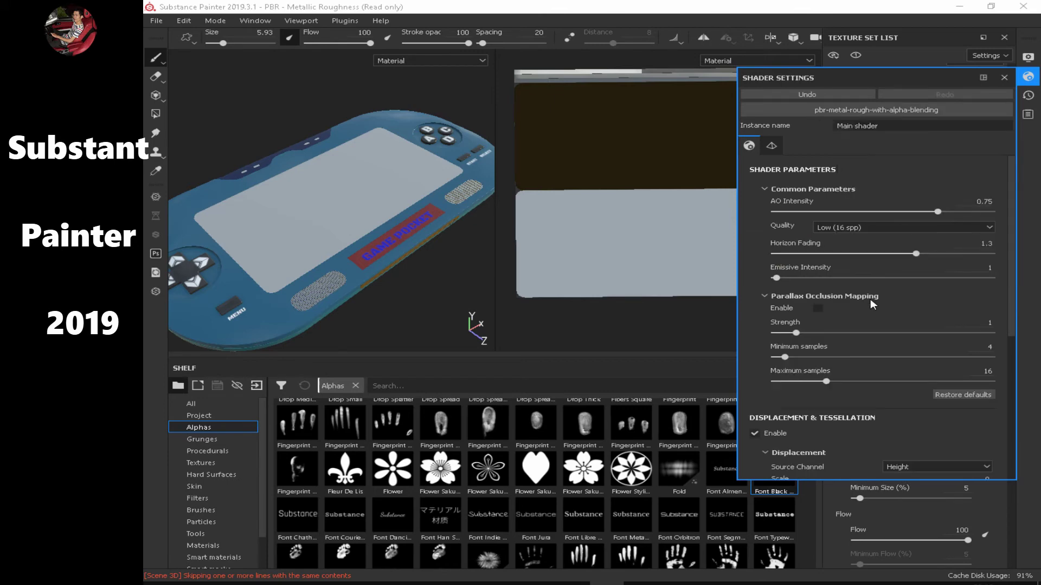
{"action": "left_click", "coordinate": [1004, 78]}
Step: Add an Opacity channel to the Screen_A texture set
{"action": "left_click", "coordinate": [991, 353]}
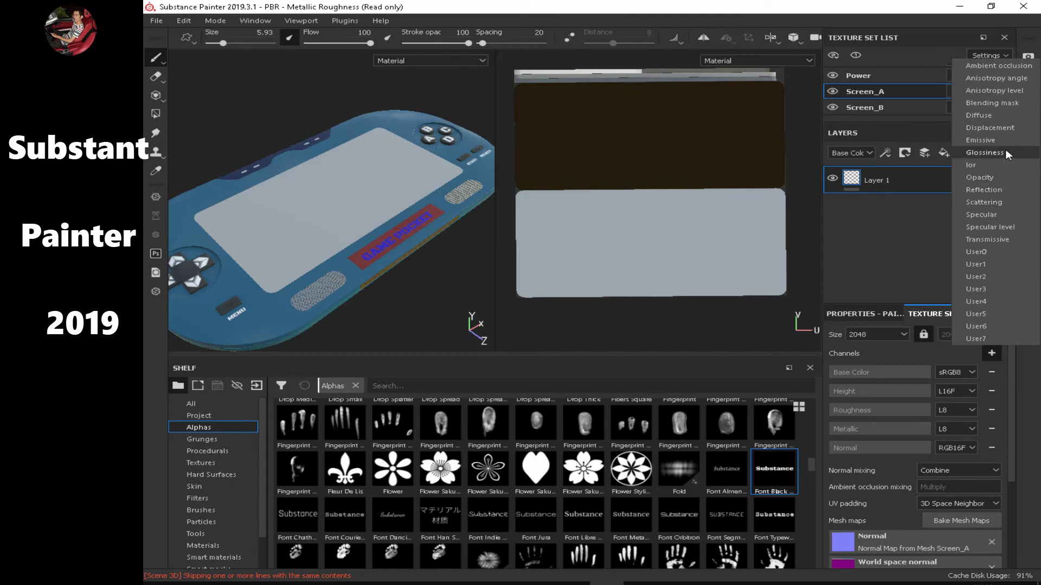
{"action": "left_click", "coordinate": [1003, 176]}
{"action": "scroll", "coordinate": [877, 496], "scroll_direction": "down", "scroll_amount": 2}
{"action": "scroll", "coordinate": [877, 495], "scroll_direction": "down", "scroll_amount": 2}
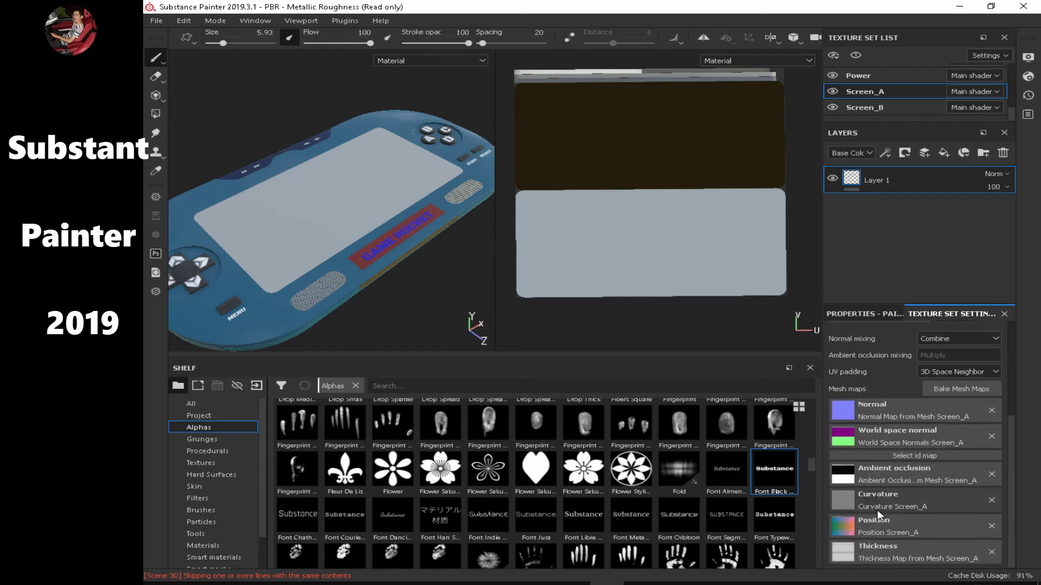
{"action": "scroll", "coordinate": [886, 502], "scroll_direction": "up", "scroll_amount": 5}
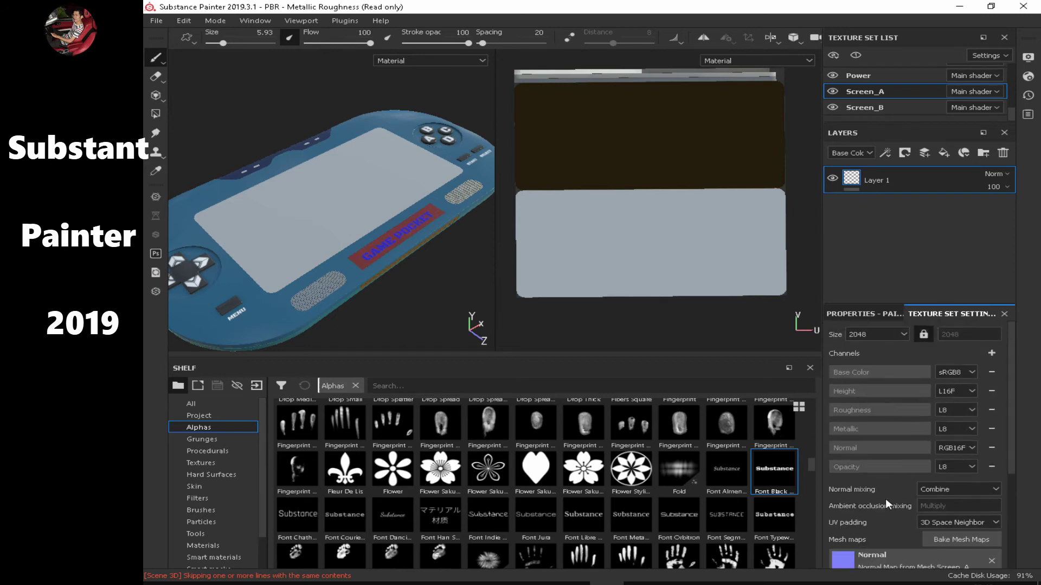
Step: Limit the paint material on Screen_A's Layer 1 to the opacity channel, disabling color, height, roughness, metallic and normal
{"action": "left_click", "coordinate": [877, 311]}
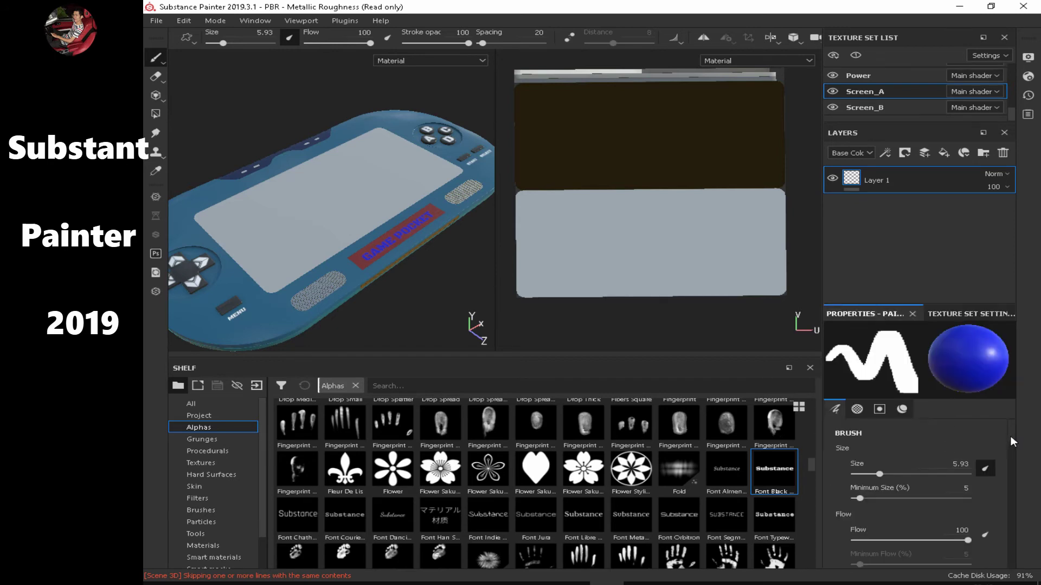
{"action": "left_click_drag", "start_coordinate": [1011, 436], "coordinate": [1018, 517]}
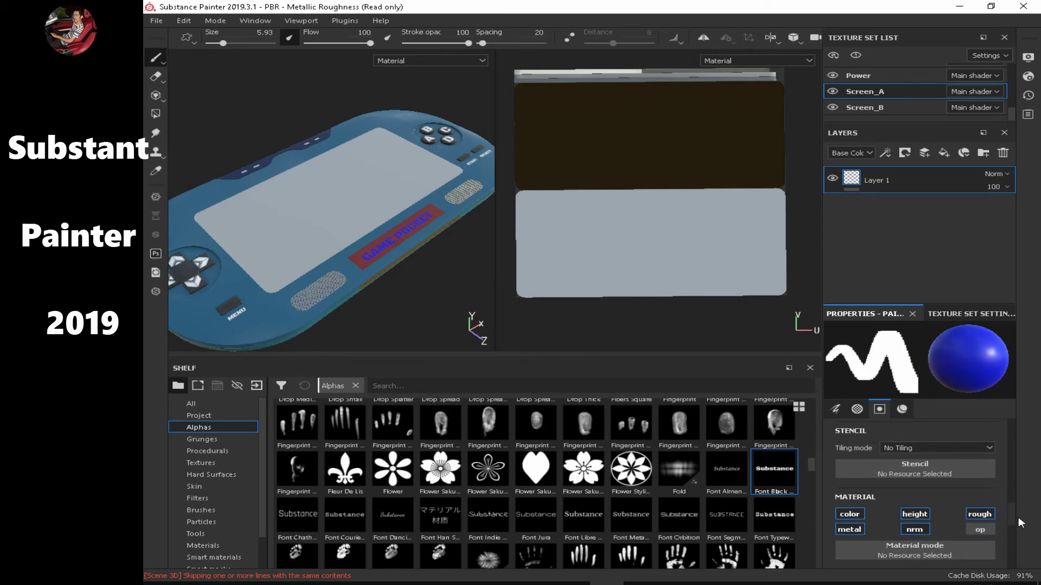
{"action": "left_click", "coordinate": [979, 514]}
{"action": "left_click", "coordinate": [914, 514]}
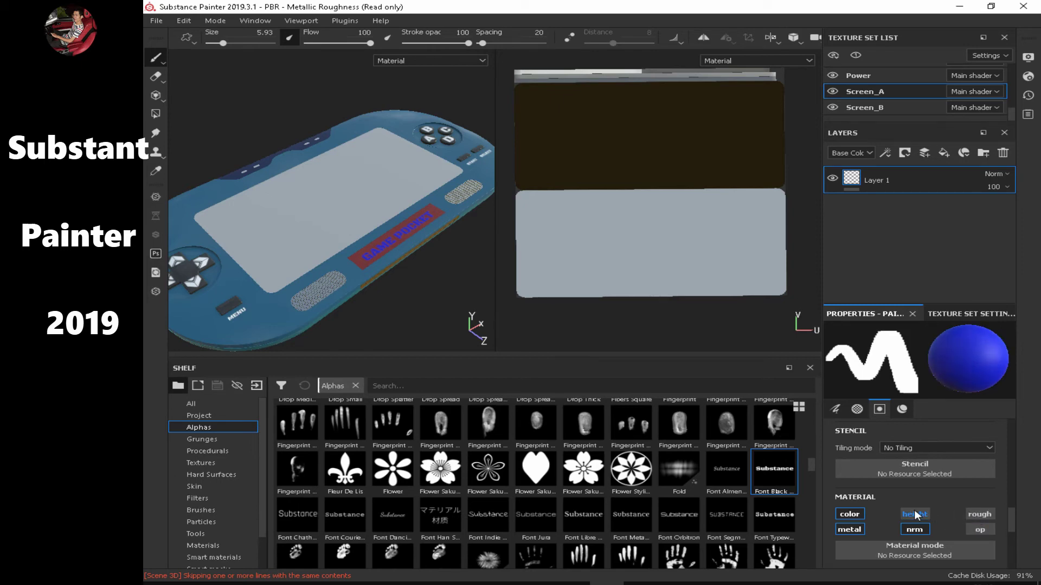
{"action": "left_click", "coordinate": [849, 514]}
{"action": "left_click", "coordinate": [849, 530]}
{"action": "left_click", "coordinate": [914, 529]}
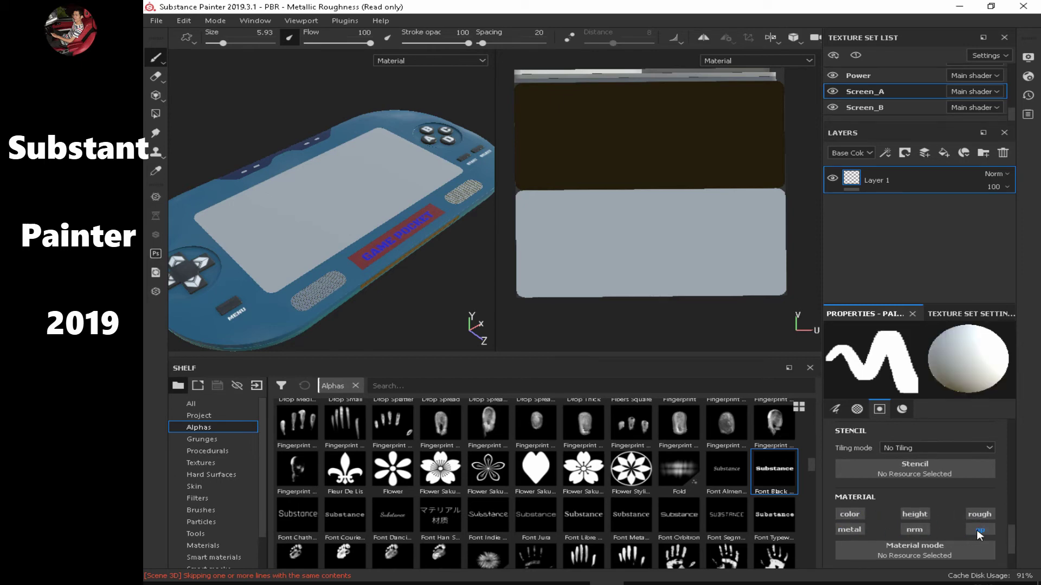
{"action": "left_click", "coordinate": [979, 530]}
{"action": "scroll", "coordinate": [973, 531], "scroll_direction": "down", "scroll_amount": 2}
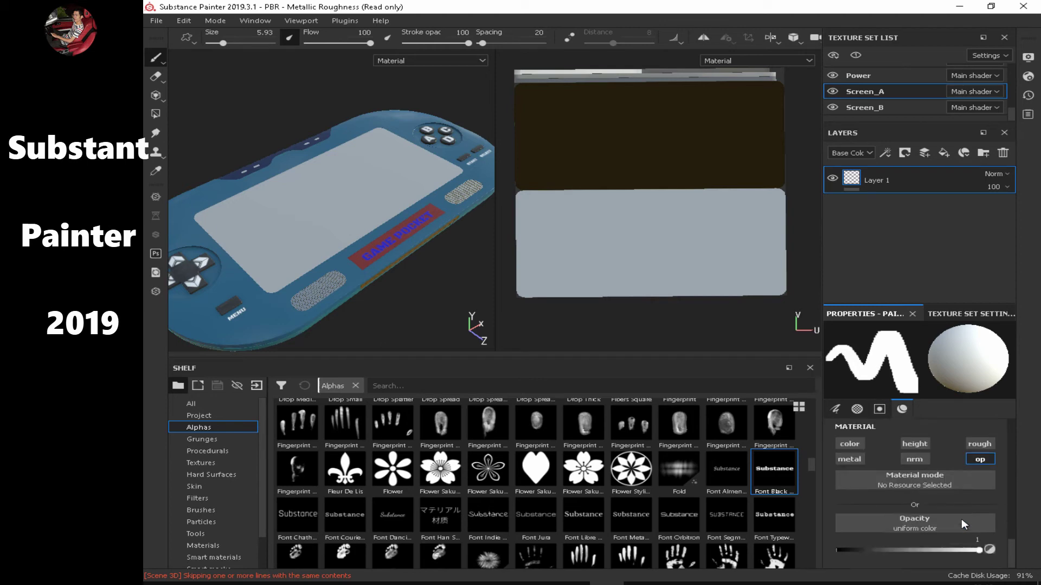
Step: Apply the Glass Visor smart material to the console's screen
{"action": "left_click", "coordinate": [215, 558]}
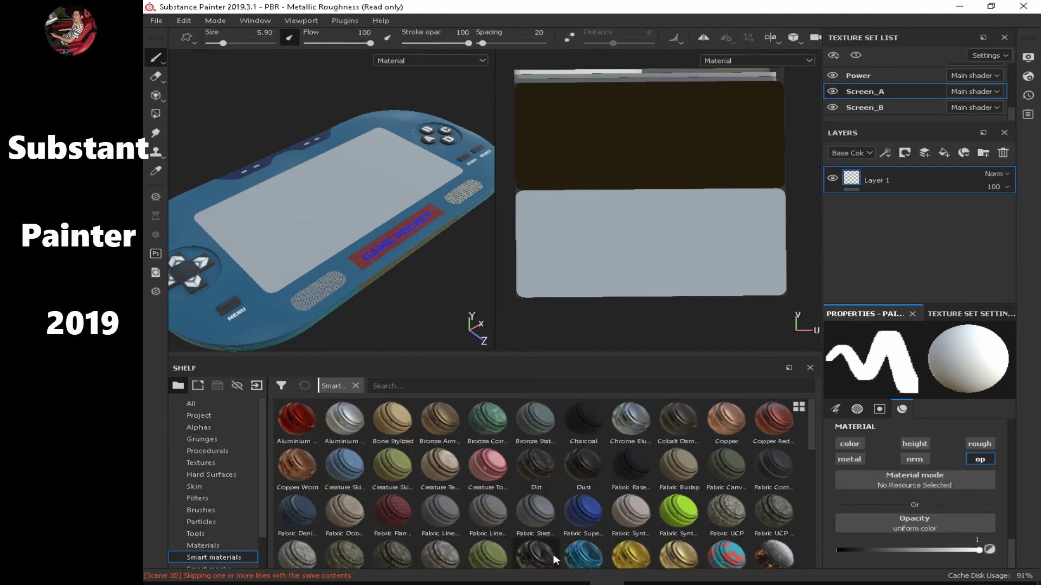
{"action": "mouse_move", "coordinate": [584, 554]}
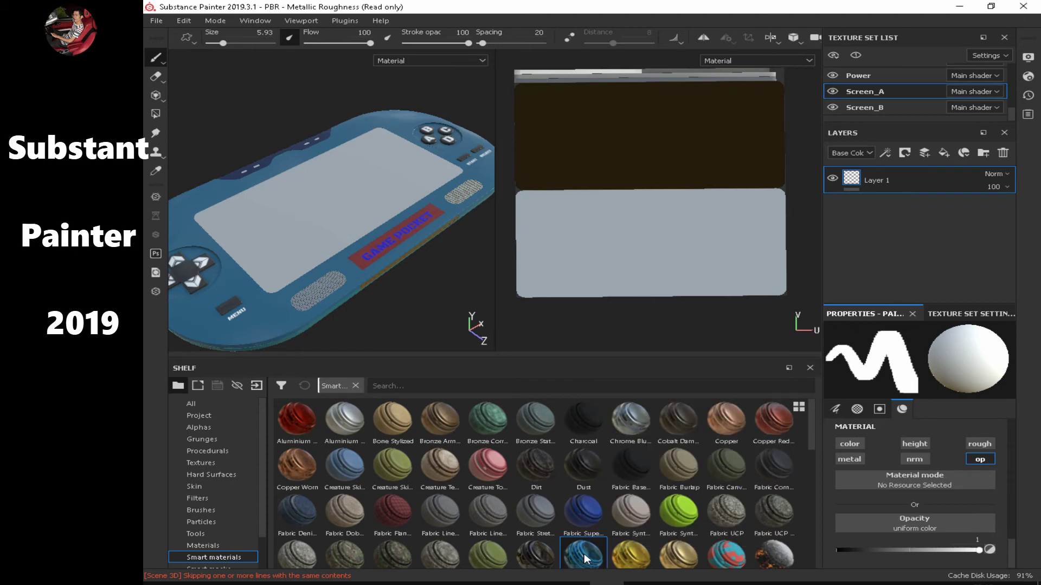
{"action": "left_click_drag", "start_coordinate": [584, 554], "coordinate": [294, 221]}
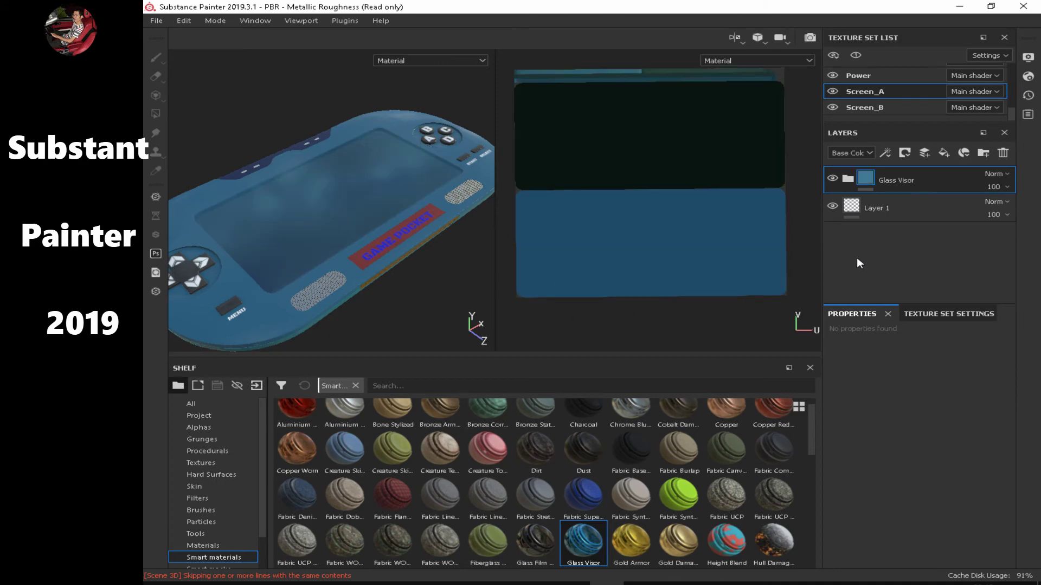
Step: Expand the Glass Visor folder and move Layer 1 above it in the layer stack
{"action": "left_click", "coordinate": [848, 179]}
{"action": "left_click_drag", "start_coordinate": [412, 206], "coordinate": [315, 212], "text": "alt"}
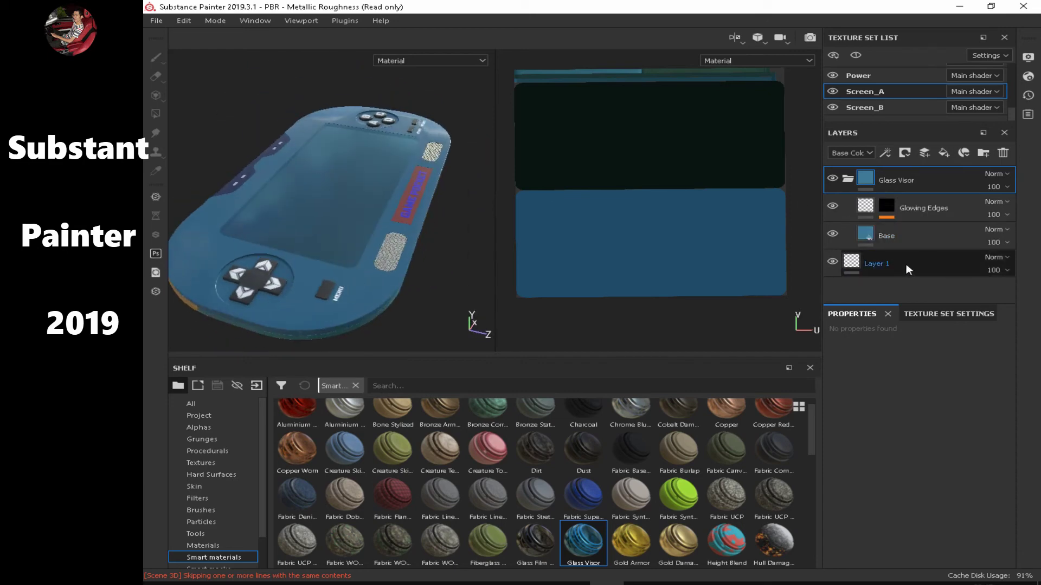
{"action": "left_click_drag", "start_coordinate": [905, 265], "coordinate": [902, 174]}
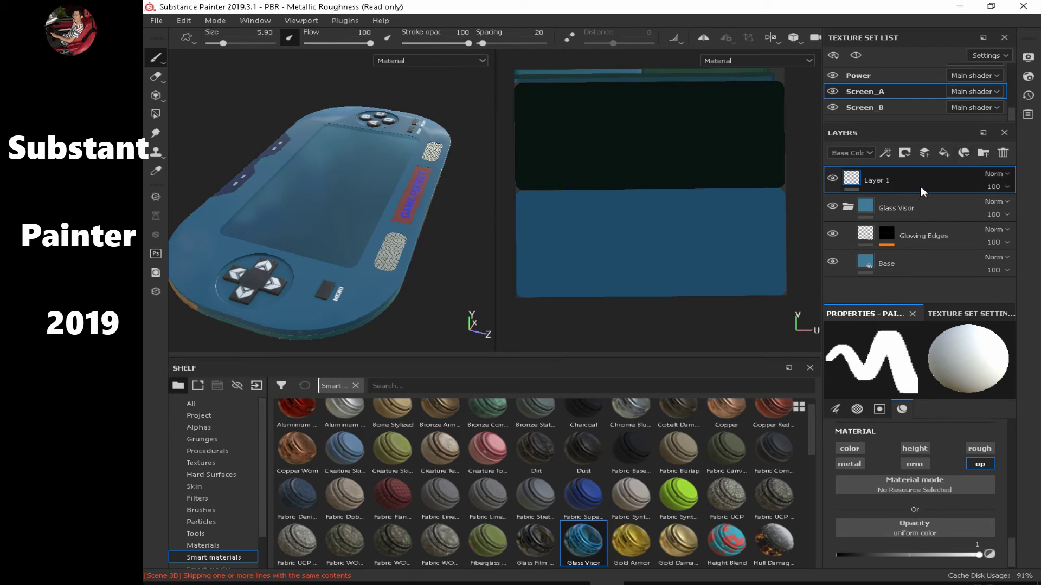
Step: Select the Base layer in the Glass Visor folder and bring its opacity setting into view
{"action": "left_click", "coordinate": [948, 208]}
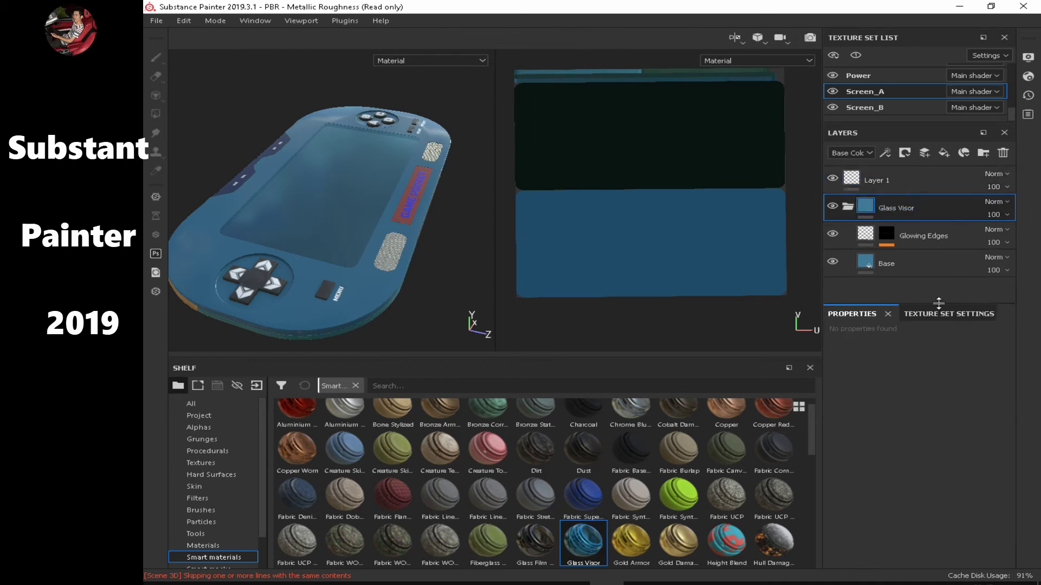
{"action": "left_click", "coordinate": [942, 238]}
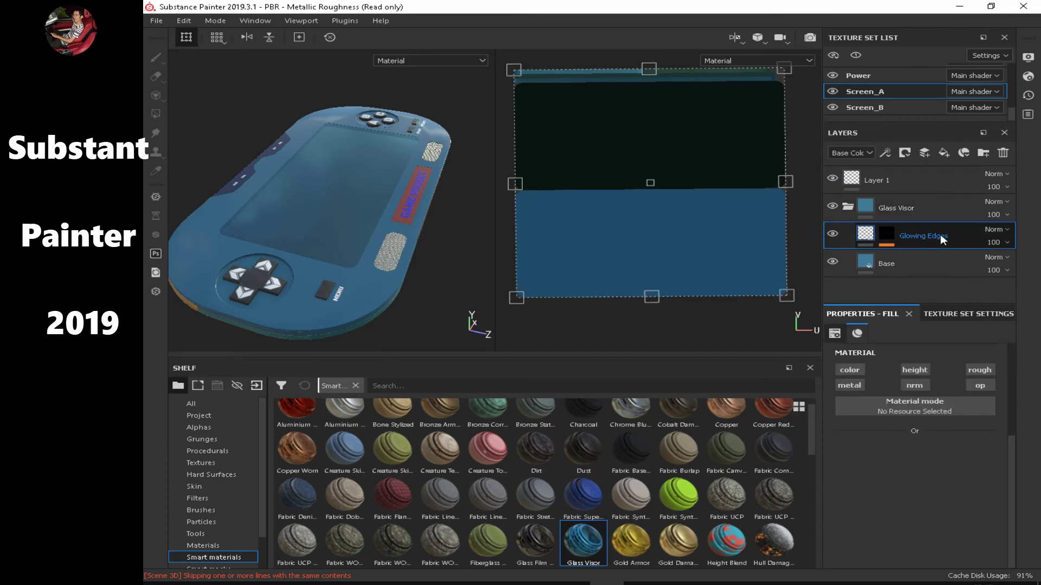
{"action": "left_click", "coordinate": [935, 260]}
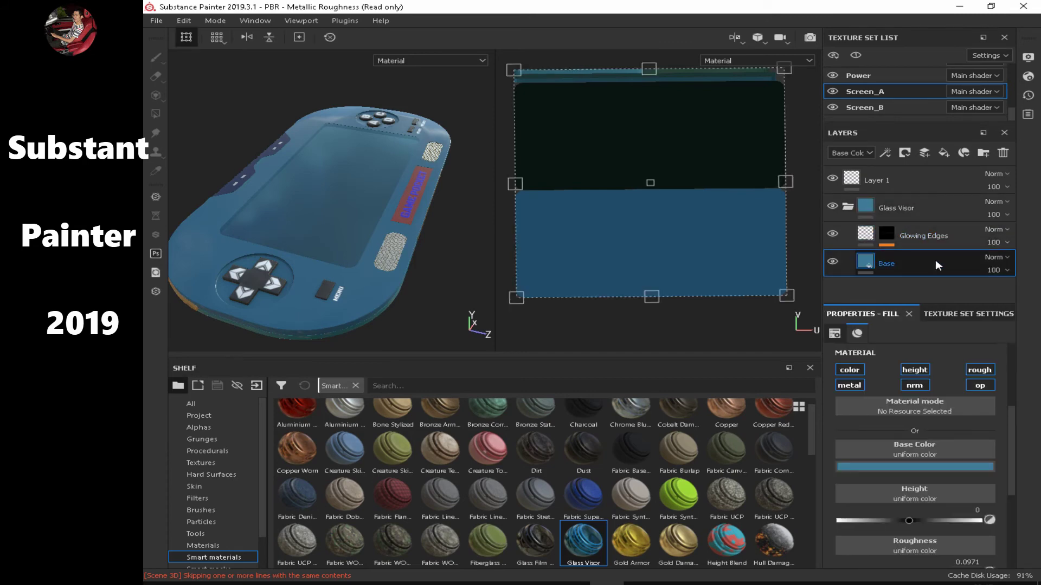
{"action": "left_click", "coordinate": [857, 386]}
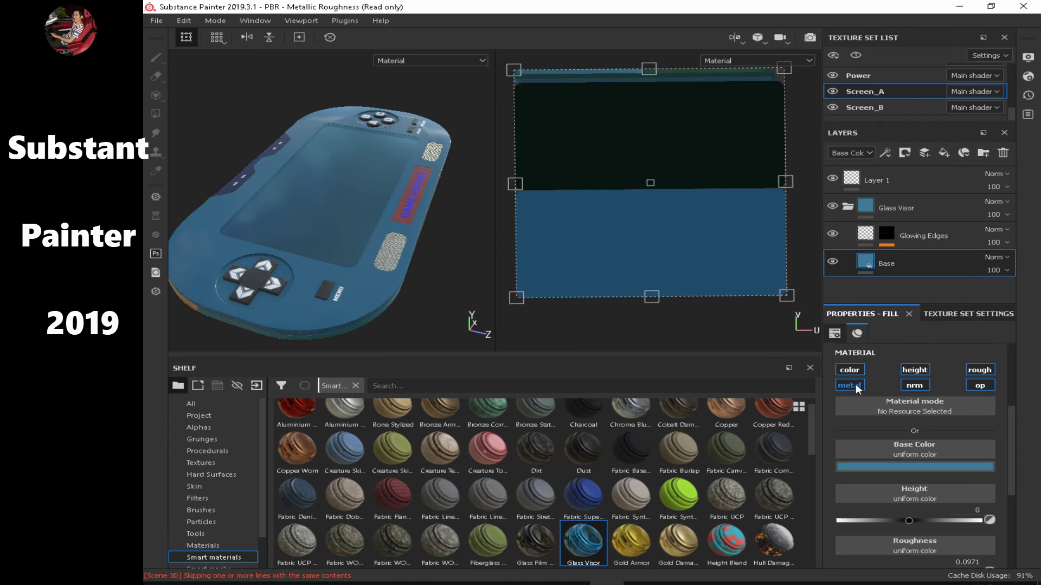
{"action": "scroll", "coordinate": [1008, 510], "scroll_direction": "down", "scroll_amount": 3}
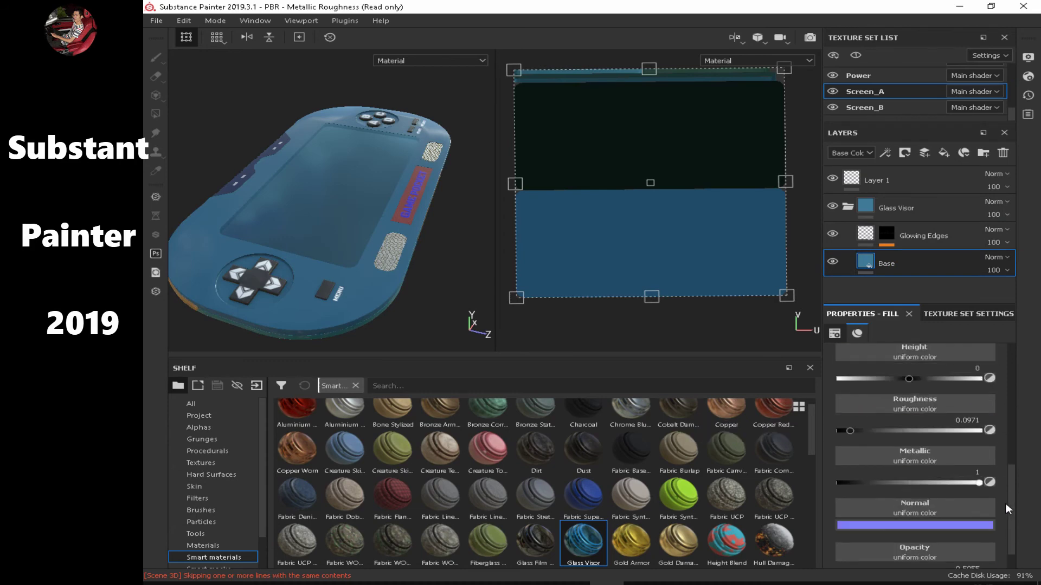
{"action": "scroll", "coordinate": [1007, 509], "scroll_direction": "down", "scroll_amount": 1}
{"action": "scroll", "coordinate": [1008, 509], "scroll_direction": "up", "scroll_amount": 5}
{"action": "scroll", "coordinate": [1008, 509], "scroll_direction": "down", "scroll_amount": 5}
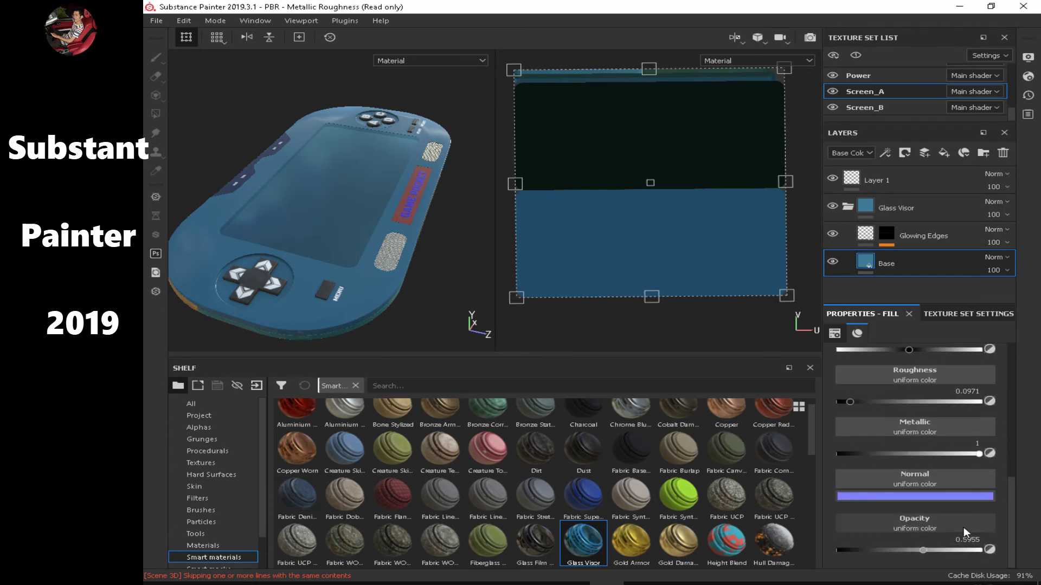
Step: Try the Base layer's opacity at 1, 0 and 0.1401, checking the effect on the console's screen
{"action": "left_click_drag", "start_coordinate": [922, 549], "coordinate": [1039, 535]}
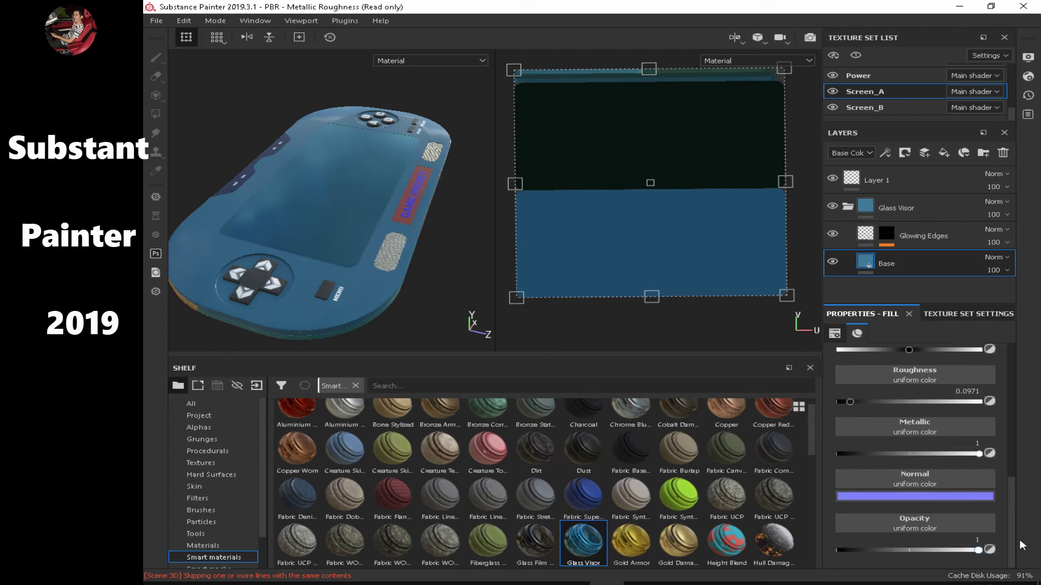
{"action": "left_click_drag", "start_coordinate": [192, 191], "coordinate": [279, 182], "text": "alt"}
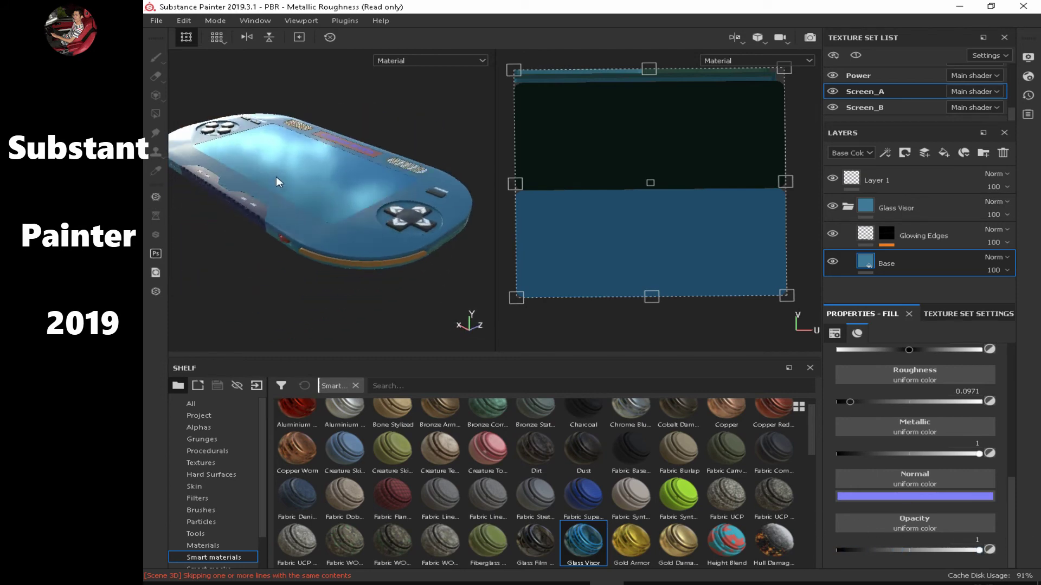
{"action": "scroll", "coordinate": [278, 182], "scroll_direction": "up", "scroll_amount": 4}
{"action": "scroll", "coordinate": [307, 170], "scroll_direction": "up", "scroll_amount": 4}
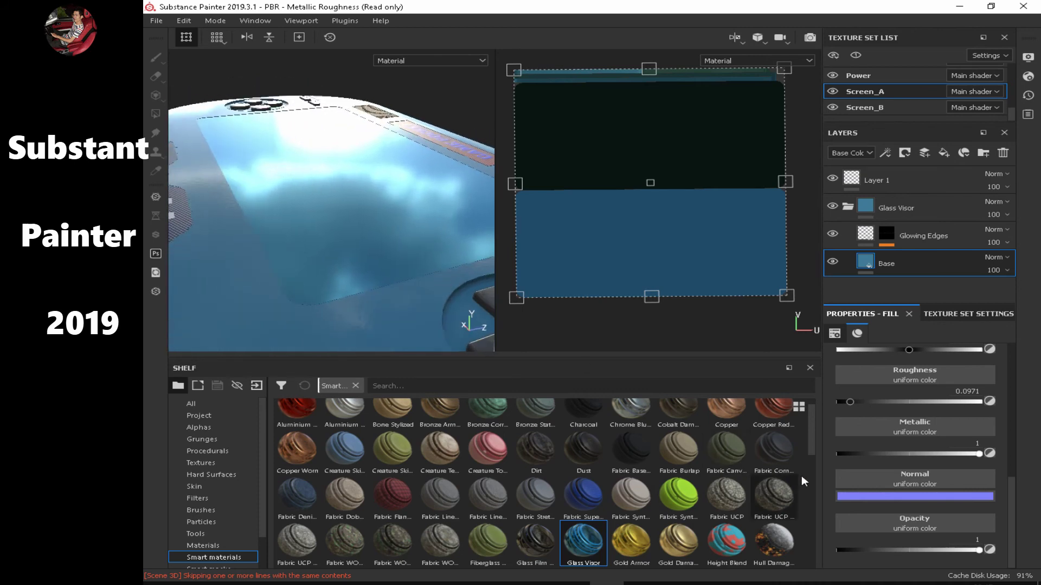
{"action": "left_click_drag", "start_coordinate": [979, 550], "coordinate": [776, 554]}
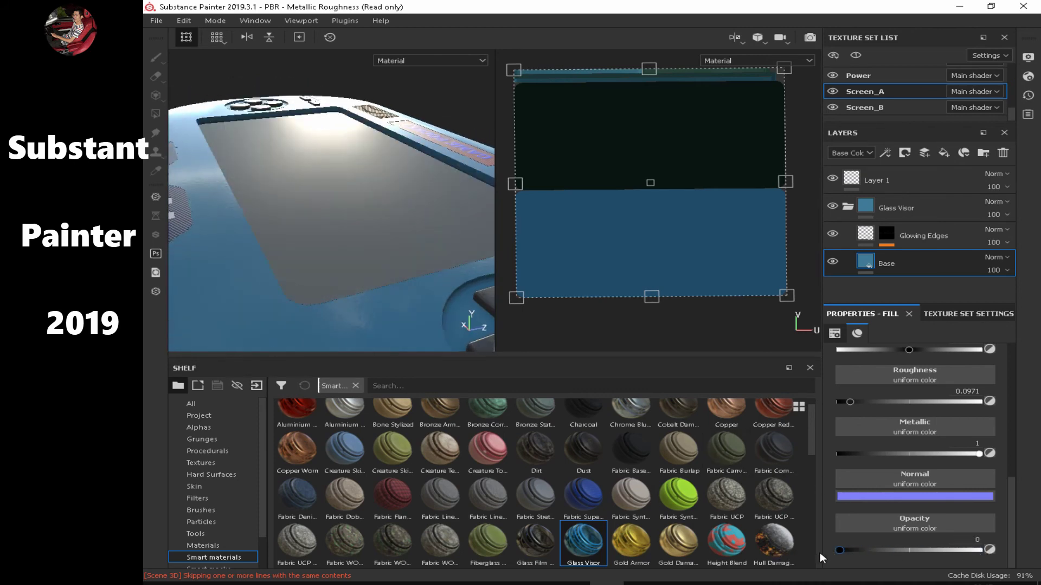
{"action": "left_click_drag", "start_coordinate": [839, 551], "coordinate": [857, 571]}
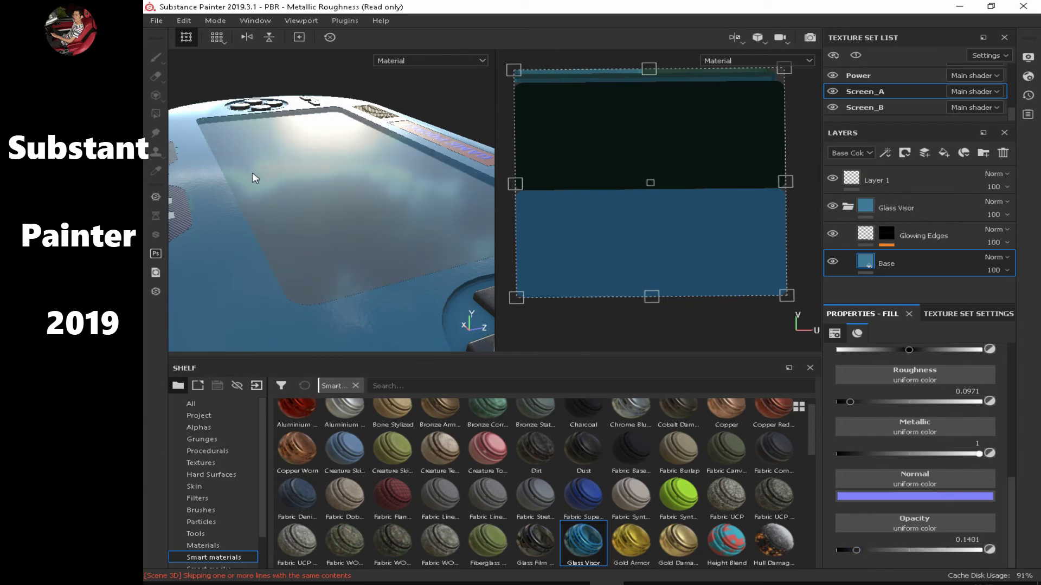
{"action": "left_click_drag", "start_coordinate": [253, 174], "coordinate": [292, 97], "text": "alt"}
{"action": "scroll", "coordinate": [285, 198], "scroll_direction": "up", "scroll_amount": 5}
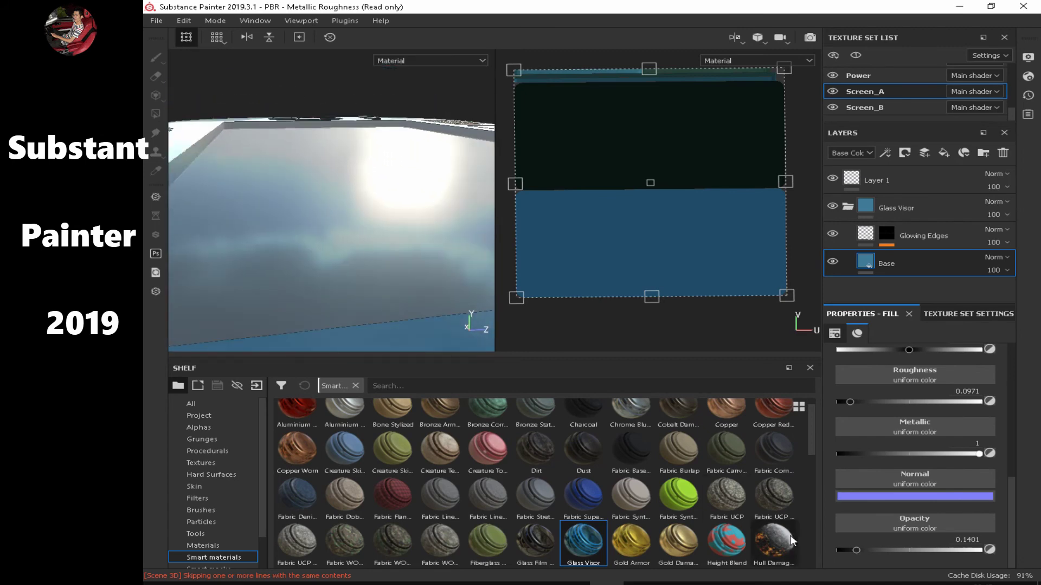
Step: Set the Base layer's opacity to 0.8
{"action": "left_click_drag", "start_coordinate": [857, 550], "coordinate": [971, 559]}
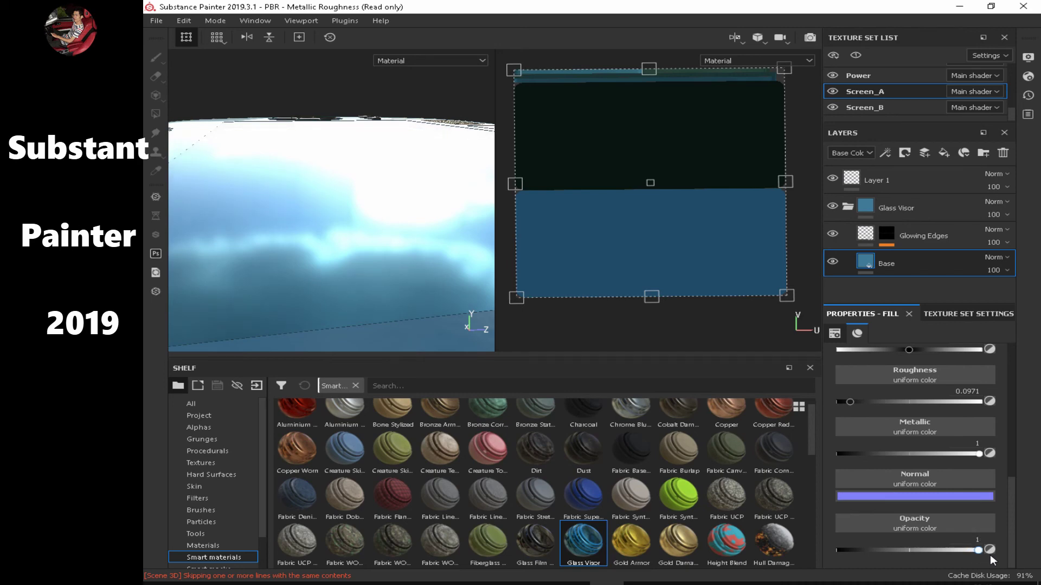
{"action": "left_click_drag", "start_coordinate": [990, 555], "coordinate": [941, 558]}
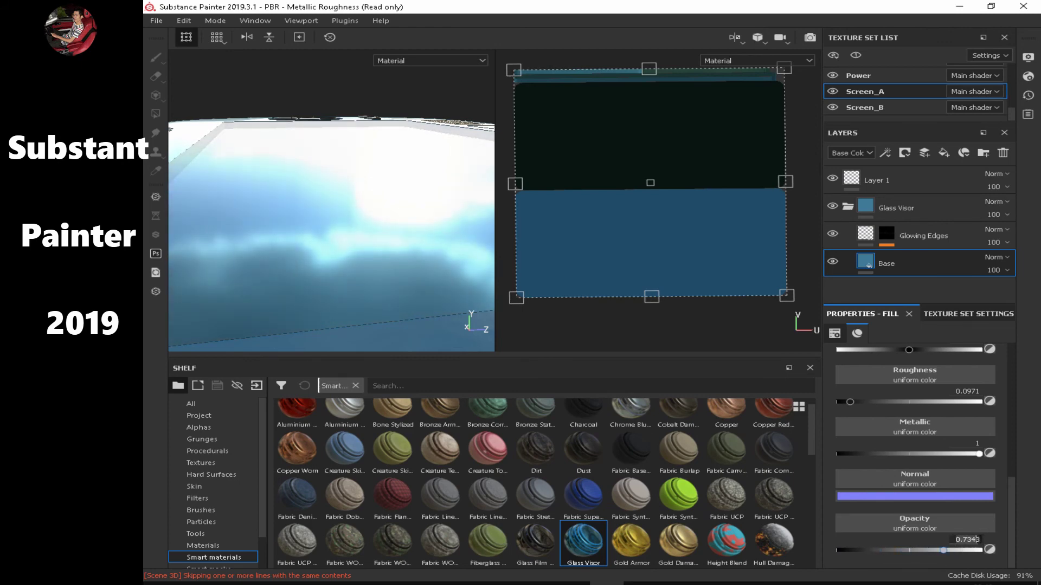
{"action": "key", "text": "BackSpace"}
{"action": "key", "text": "BackSpace"}
{"action": "key", "text": "BackSpace"}
{"action": "key", "text": "BackSpace"}
{"action": "key", "text": "BackSpace"}
{"action": "key", "text": "BackSpace"}
{"action": "type", "text": "0.8"}
{"action": "key", "text": "Return"}
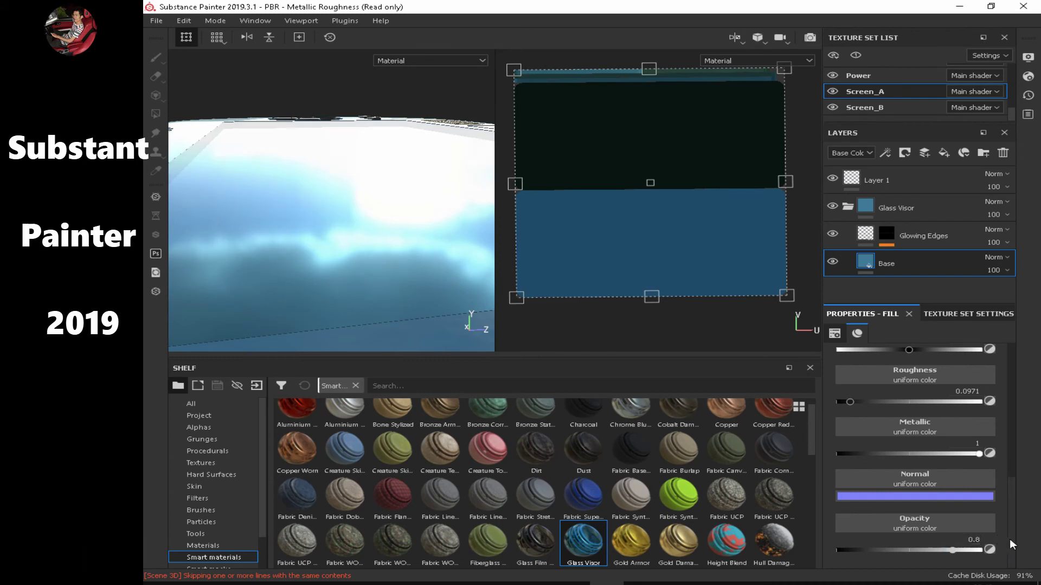
Step: Change the Base layer's base color to a light neutral grey with RGB values of 0.578
{"action": "left_click_drag", "start_coordinate": [336, 205], "coordinate": [311, 186], "text": "alt"}
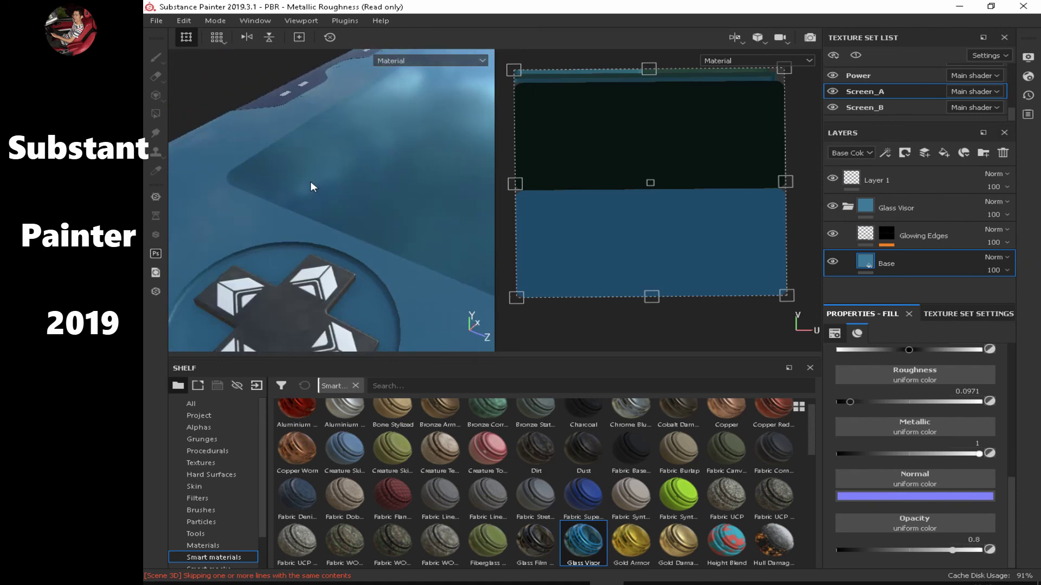
{"action": "scroll", "coordinate": [976, 394], "scroll_direction": "up", "scroll_amount": 5}
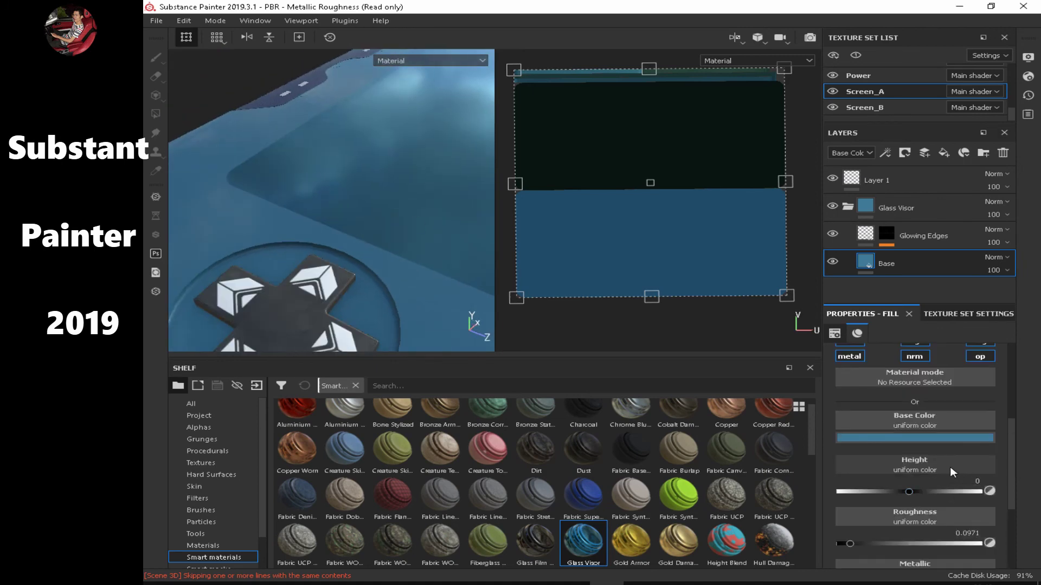
{"action": "left_click", "coordinate": [916, 439]}
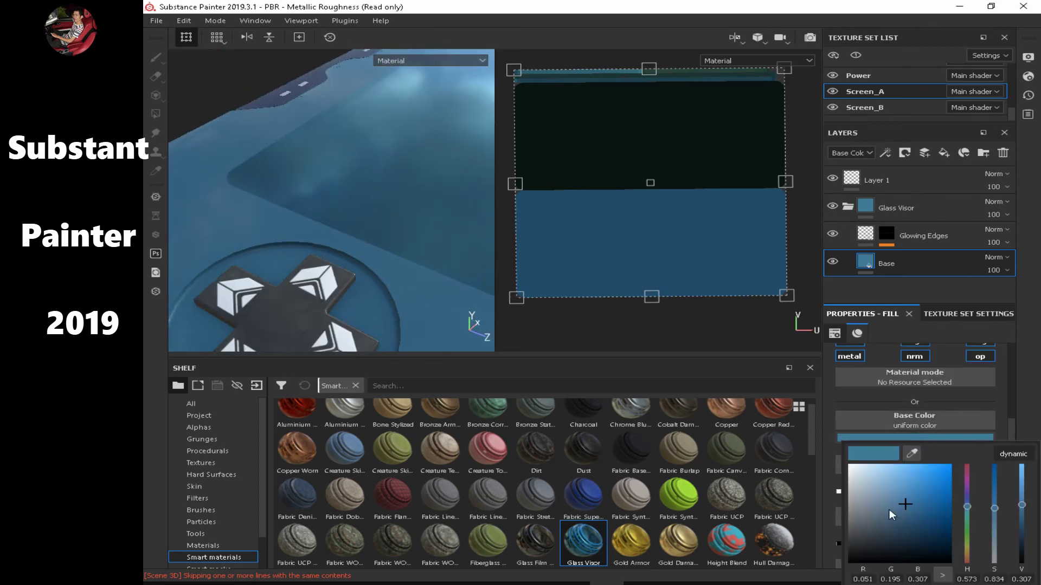
{"action": "left_click_drag", "start_coordinate": [904, 506], "coordinate": [846, 502]}
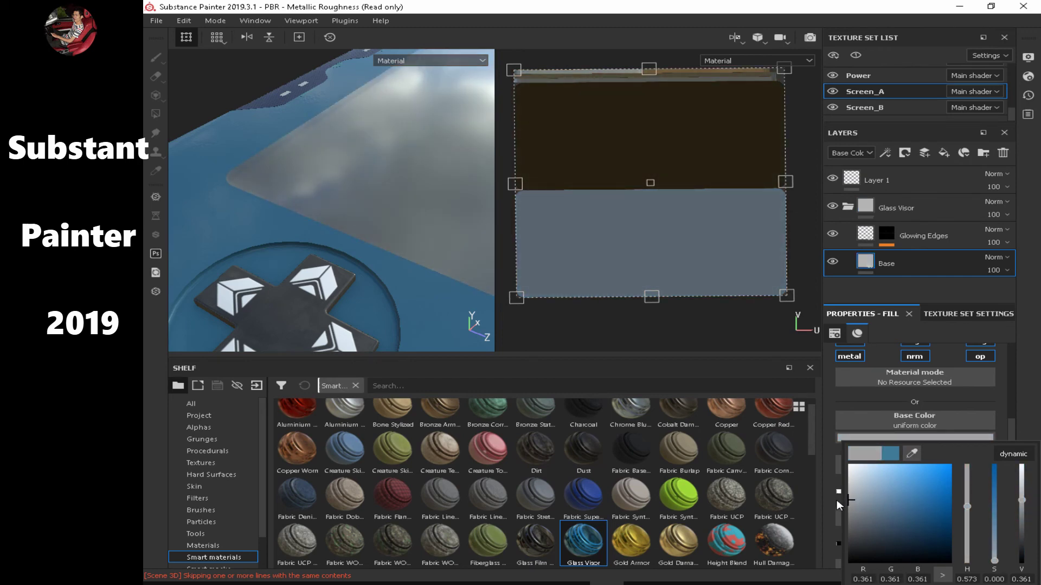
{"action": "left_click_drag", "start_coordinate": [838, 502], "coordinate": [834, 491]}
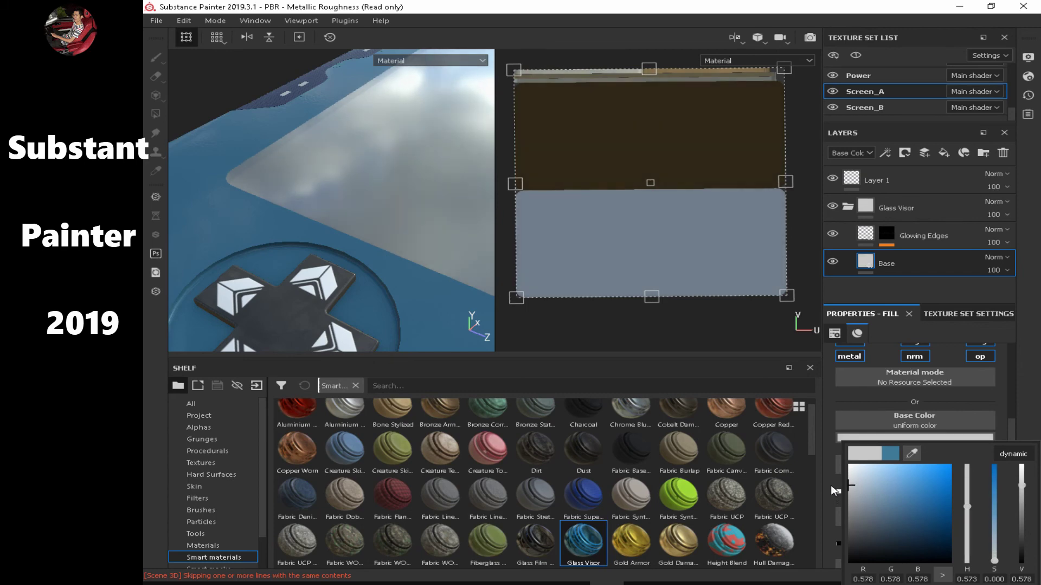
{"action": "left_click_drag", "start_coordinate": [248, 196], "coordinate": [272, 183], "text": "alt"}
{"action": "scroll", "coordinate": [309, 171], "scroll_direction": "down", "scroll_amount": 3}
{"action": "left_click_drag", "start_coordinate": [359, 166], "coordinate": [325, 223], "text": "alt"}
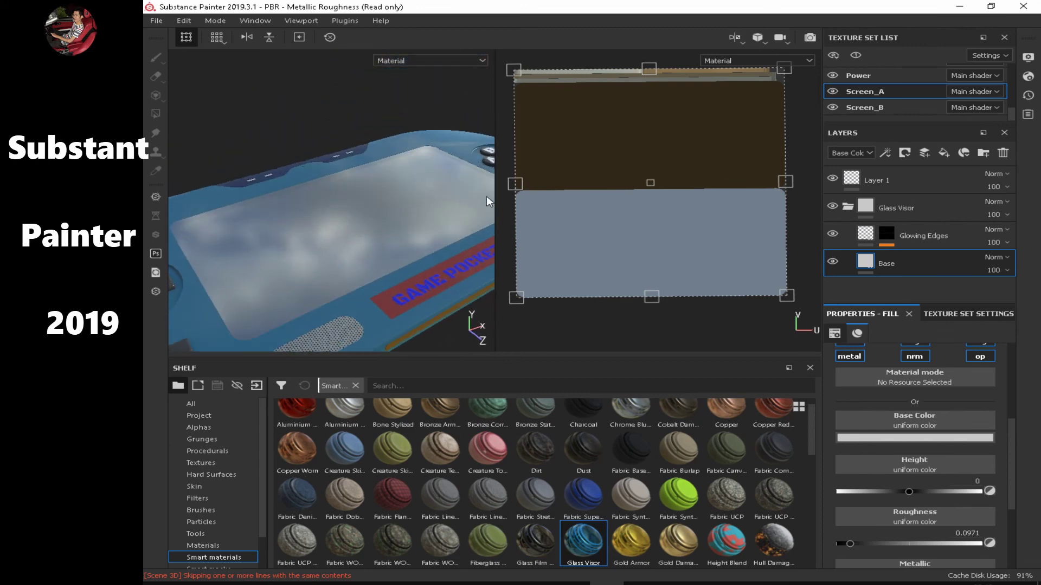
Step: Collapse the Glass Visor folder and delete Layer 1 from the Screen_A texture set
{"action": "scroll", "coordinate": [879, 407], "scroll_direction": "up", "scroll_amount": 5}
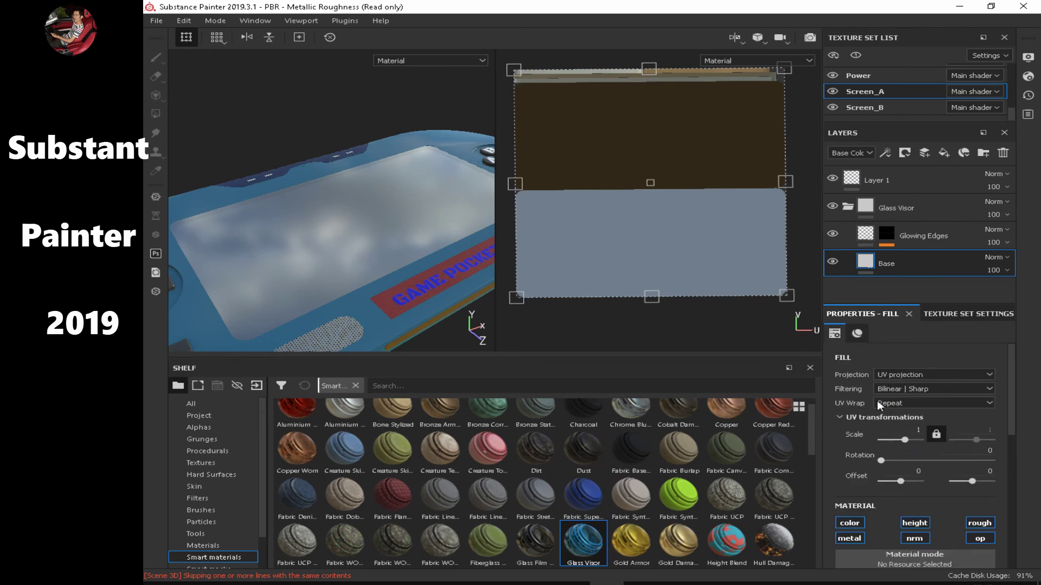
{"action": "scroll", "coordinate": [884, 433], "scroll_direction": "down", "scroll_amount": 8}
{"action": "scroll", "coordinate": [895, 450], "scroll_direction": "up", "scroll_amount": 8}
{"action": "left_click", "coordinate": [848, 207]}
{"action": "left_click", "coordinate": [925, 182]}
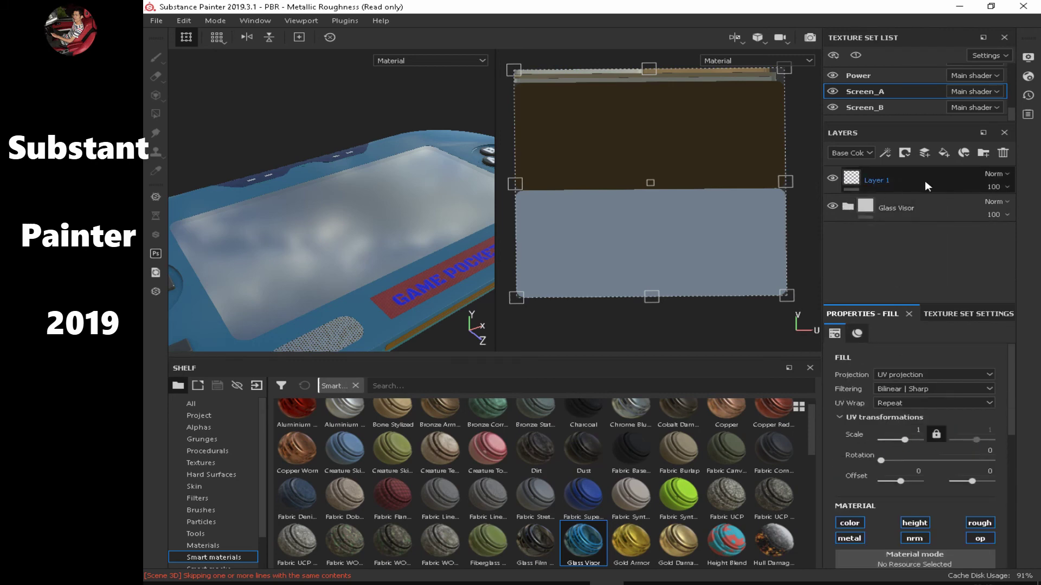
{"action": "left_click", "coordinate": [1003, 152]}
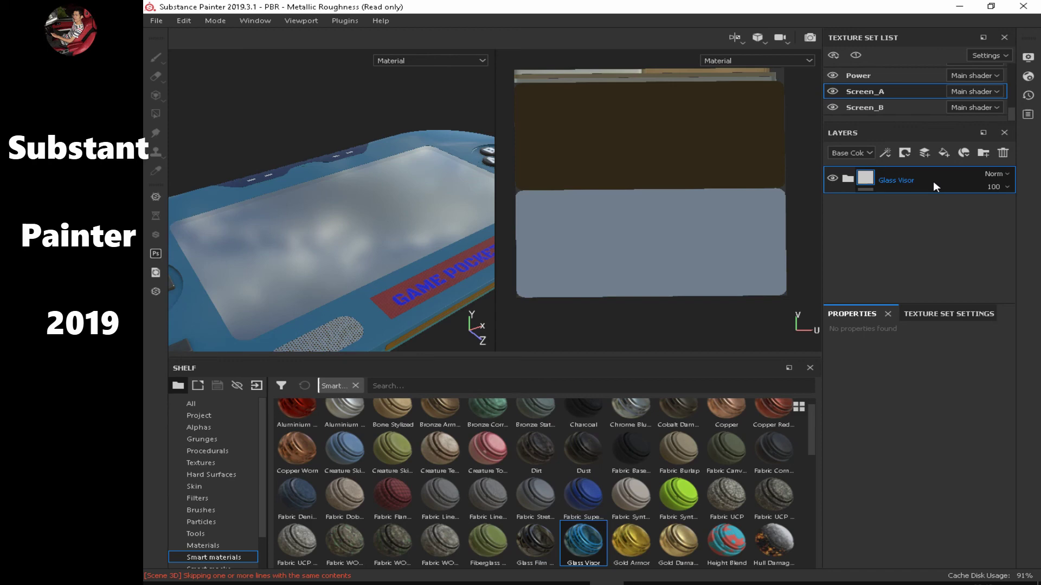
Step: Delete Layer 1 from the Screen_B texture set and add the Nickel Pure material in its place
{"action": "left_click", "coordinate": [875, 108]}
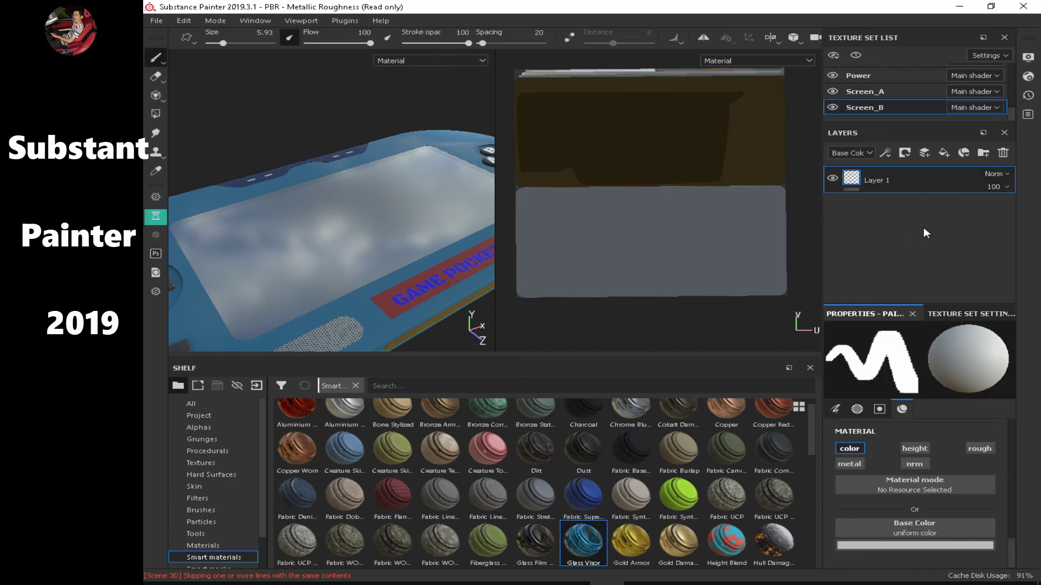
{"action": "left_click", "coordinate": [1003, 152]}
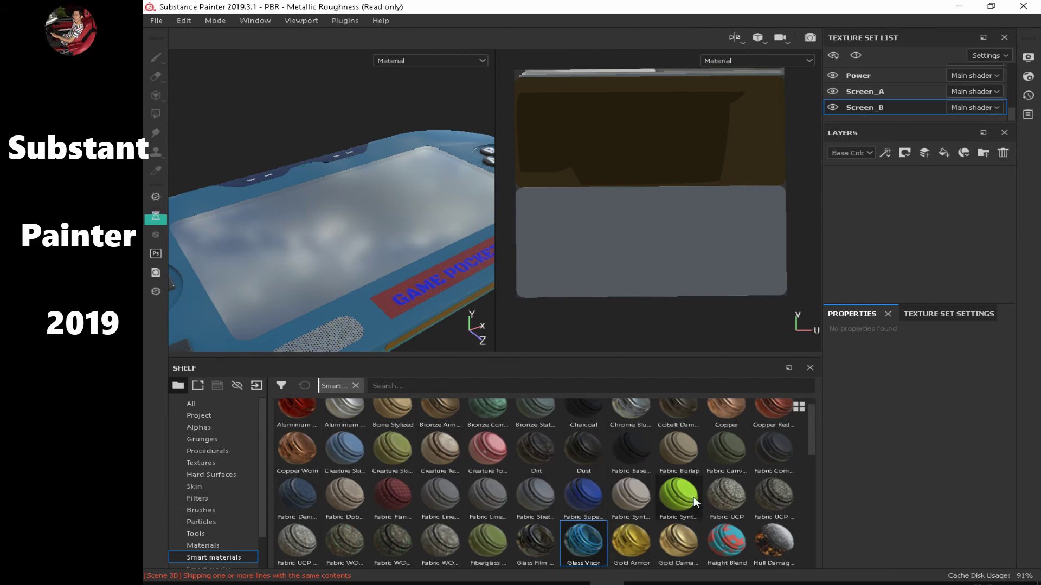
{"action": "scroll", "coordinate": [592, 484], "scroll_direction": "up", "scroll_amount": 1}
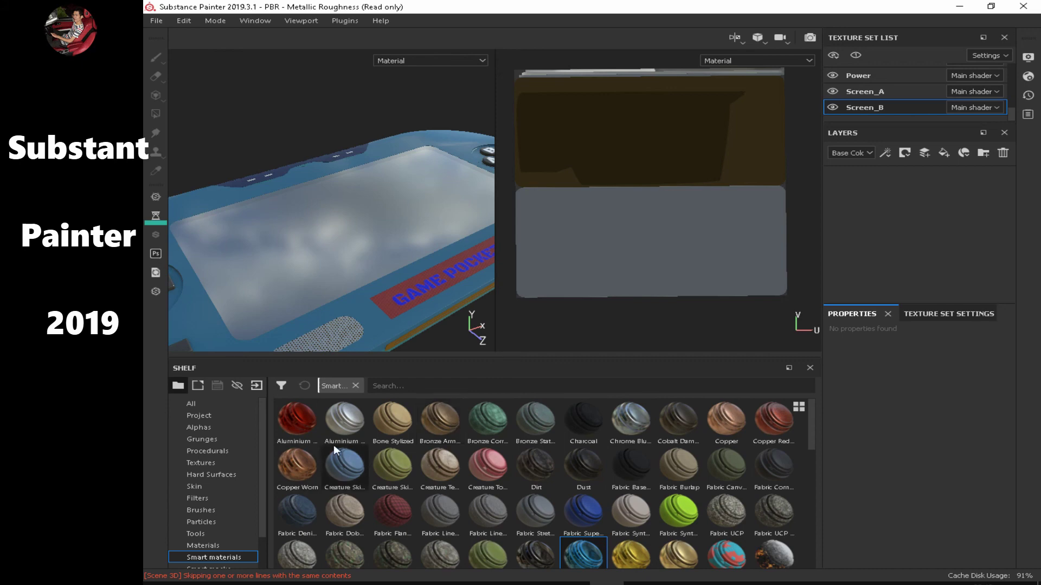
{"action": "left_click", "coordinate": [231, 543]}
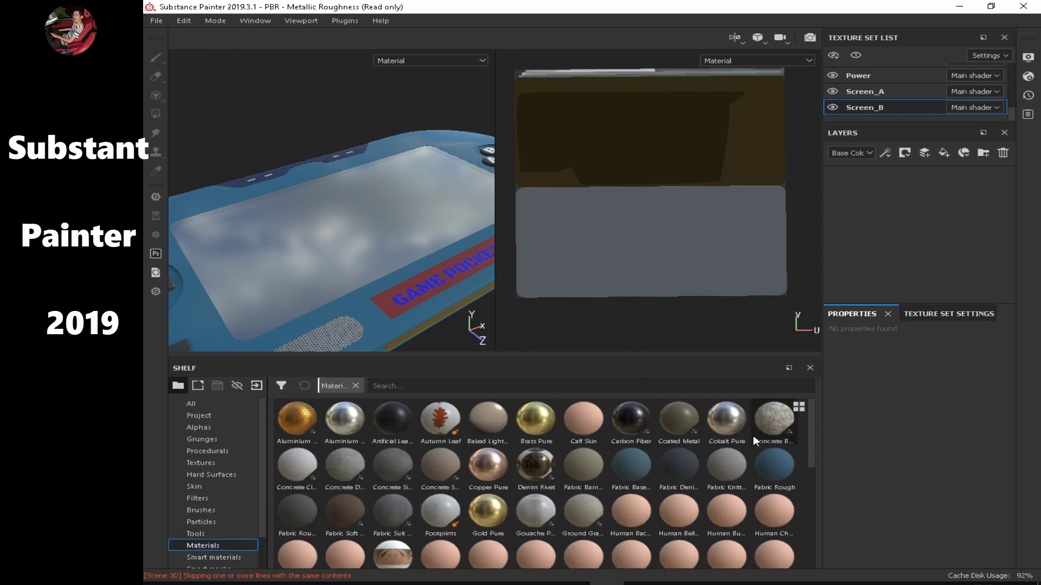
{"action": "mouse_move", "coordinate": [731, 430]}
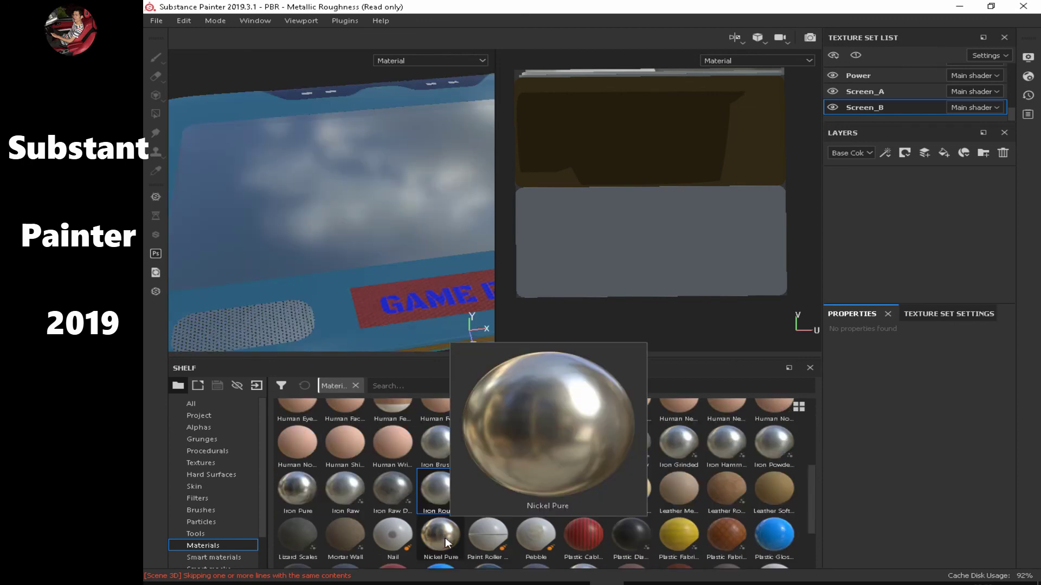
{"action": "left_click_drag", "start_coordinate": [445, 542], "coordinate": [906, 232]}
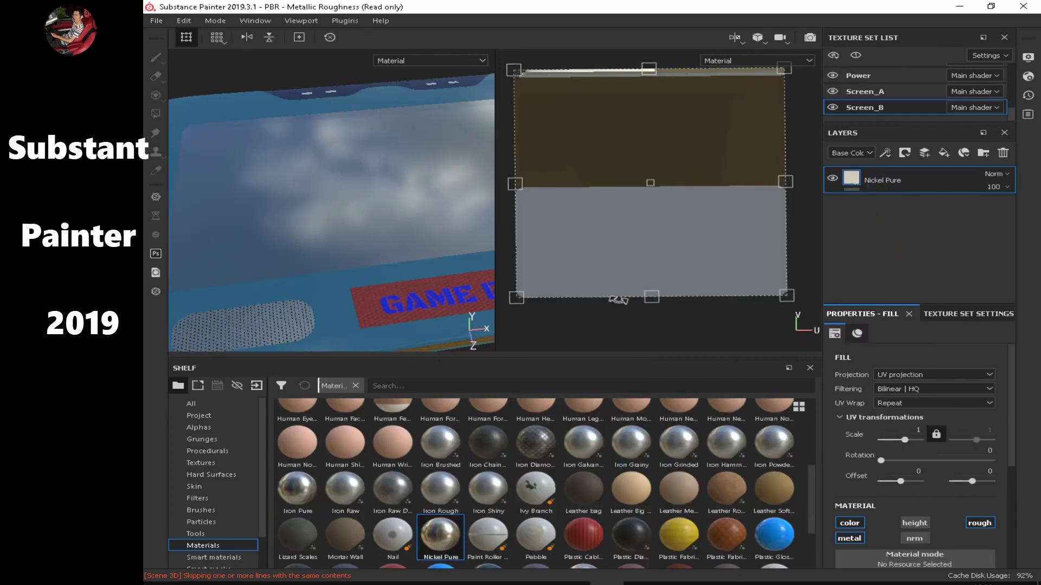
{"action": "scroll", "coordinate": [635, 284], "scroll_direction": "down", "scroll_amount": 1}
{"action": "scroll", "coordinate": [637, 282], "scroll_direction": "up", "scroll_amount": 2}
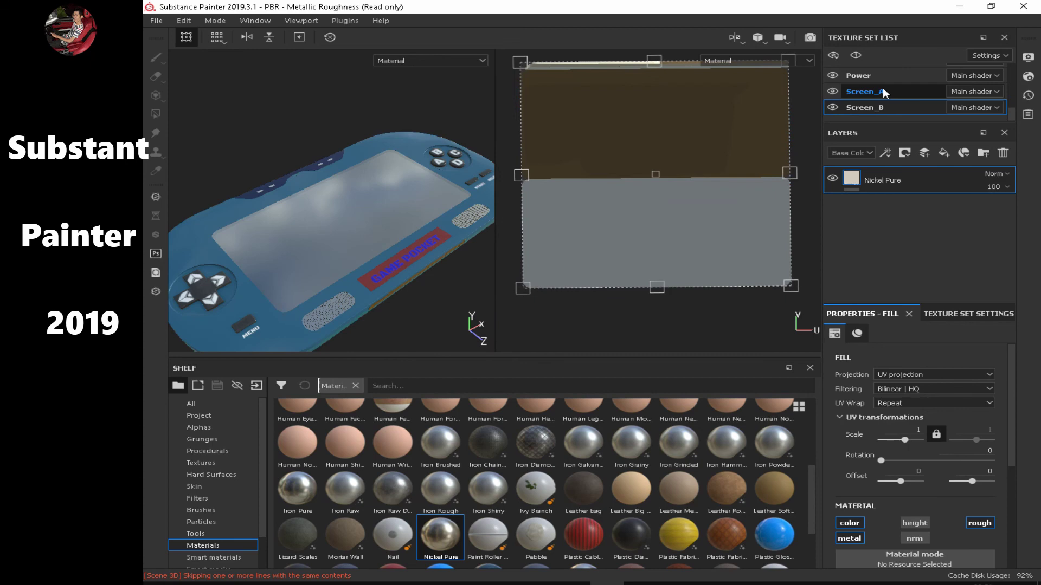
Step: Switch to the LCD texture set and add a fill layer above its Layer 1
{"action": "scroll", "coordinate": [885, 89], "scroll_direction": "up", "scroll_amount": 5}
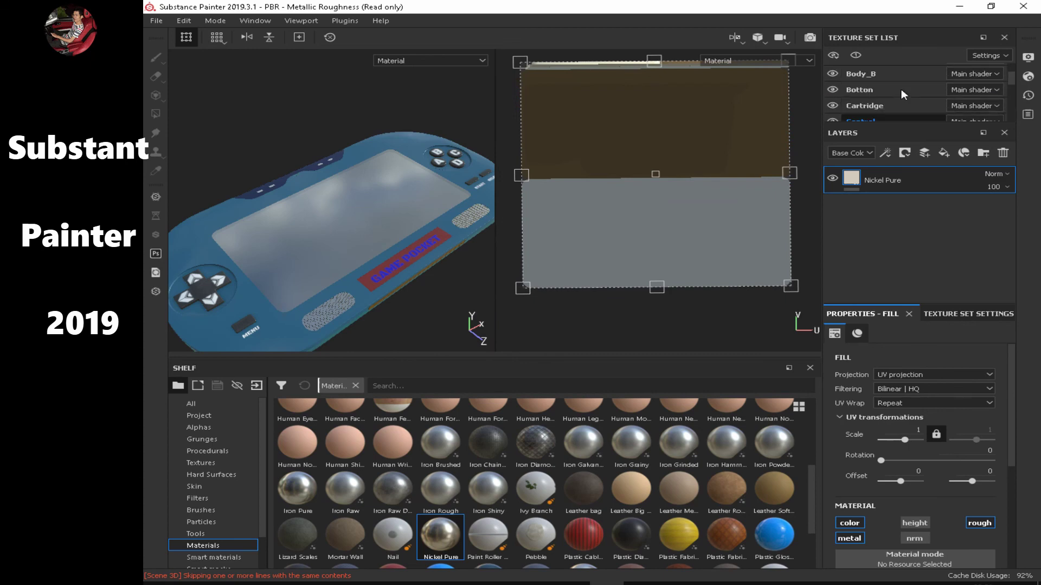
{"action": "scroll", "coordinate": [864, 101], "scroll_direction": "down", "scroll_amount": 3}
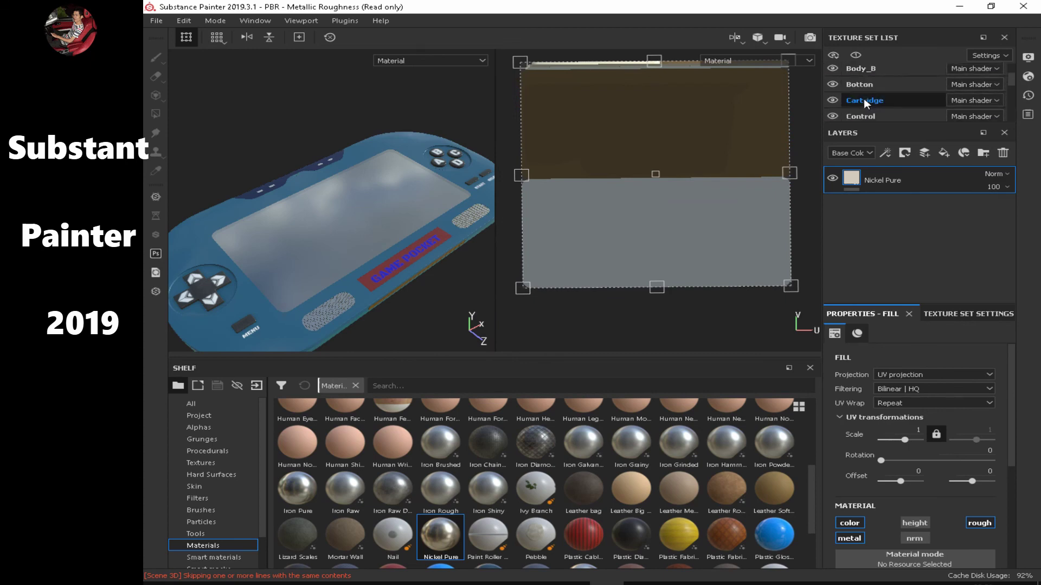
{"action": "left_click", "coordinate": [865, 98]}
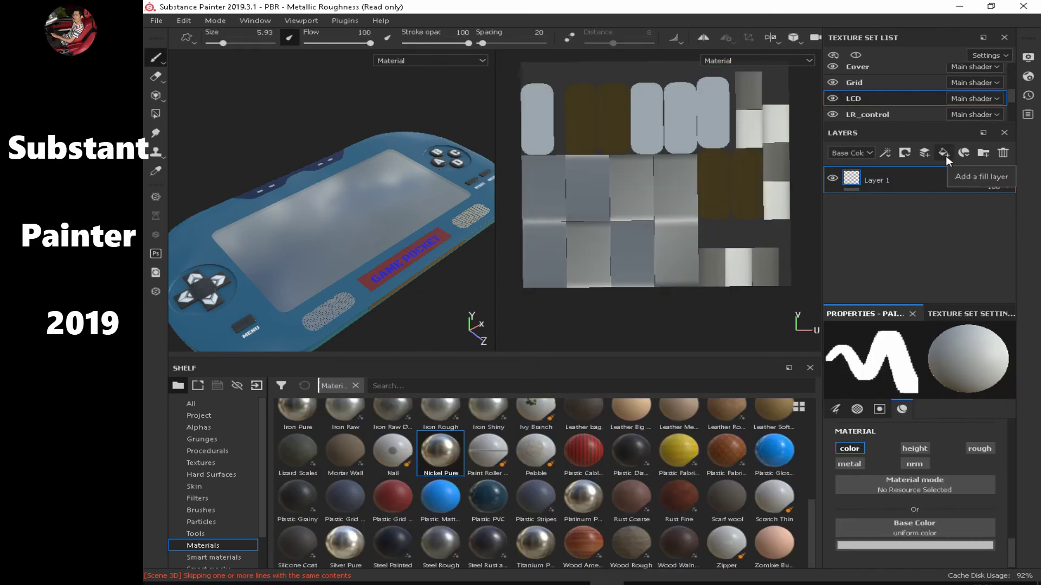
{"action": "left_click", "coordinate": [944, 153]}
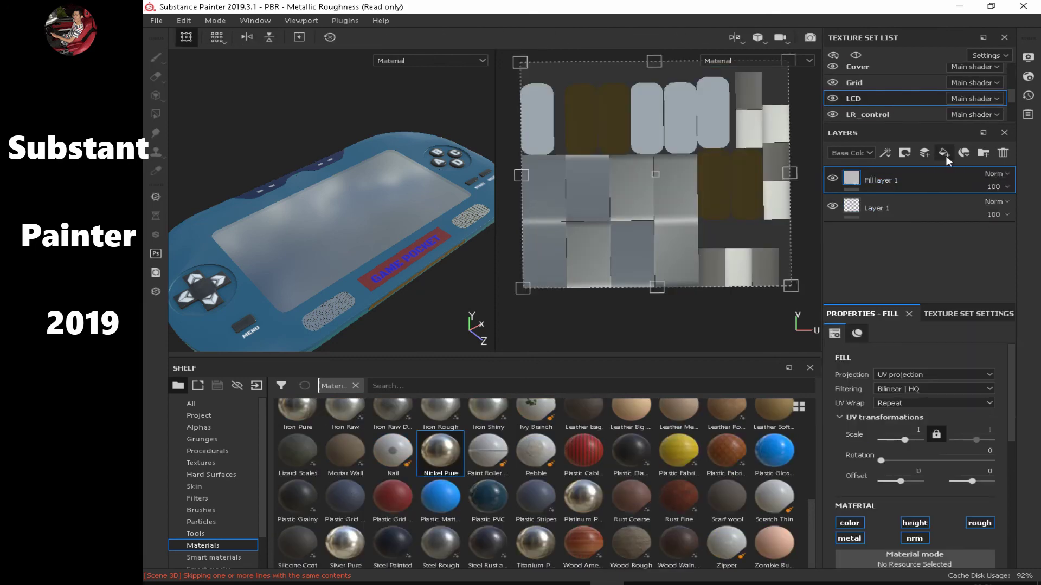
Step: Move Layer 1 above Fill layer 1 and add an Emissive channel to the LCD texture set
{"action": "left_click_drag", "start_coordinate": [949, 213], "coordinate": [948, 174]}
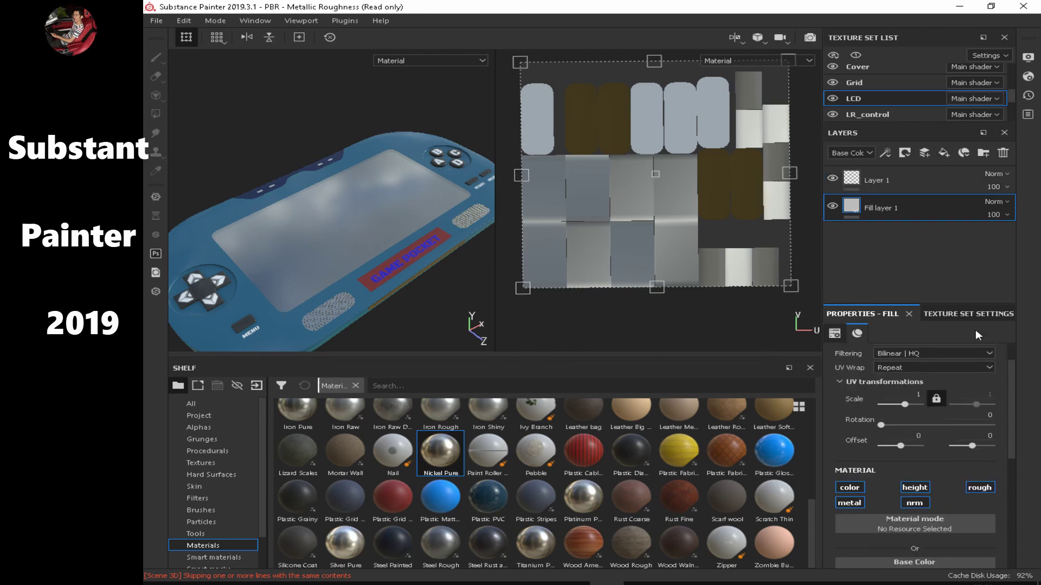
{"action": "left_click", "coordinate": [969, 314]}
{"action": "left_click", "coordinate": [995, 355]}
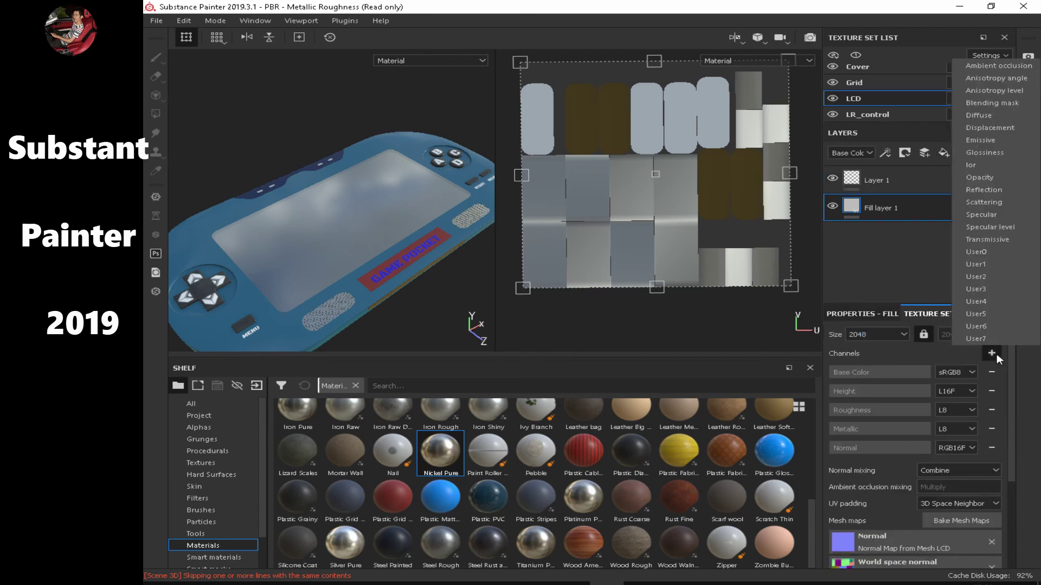
{"action": "left_click", "coordinate": [993, 143]}
Step: Turn off the metal, normal, height and roughness channels of Fill layer 1 and enable its emissive channel
{"action": "left_click", "coordinate": [869, 315]}
{"action": "scroll", "coordinate": [948, 447], "scroll_direction": "down", "scroll_amount": 2}
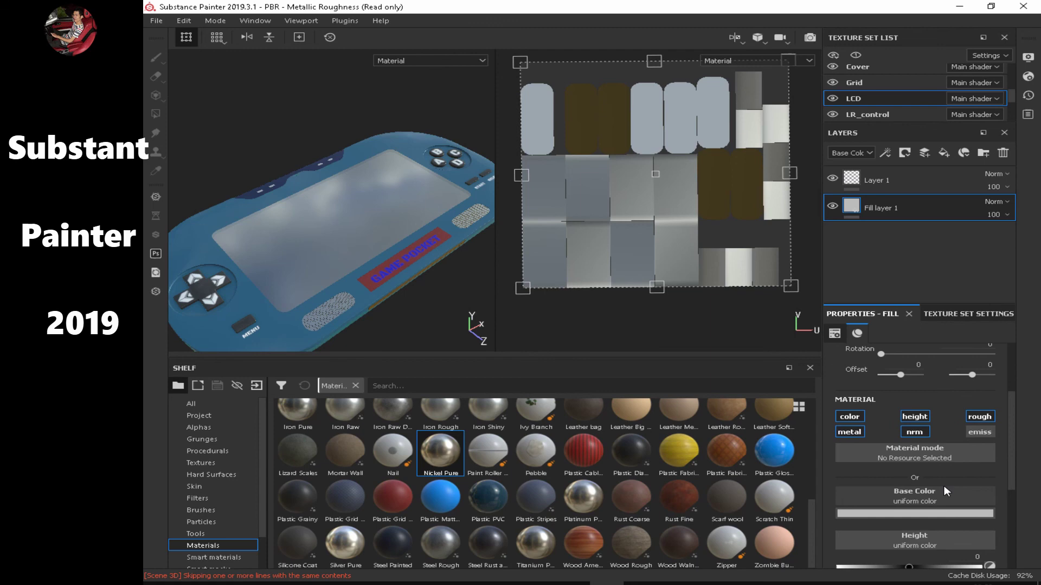
{"action": "left_click", "coordinate": [850, 432]}
{"action": "left_click", "coordinate": [914, 432]}
{"action": "left_click", "coordinate": [915, 416]}
{"action": "left_click", "coordinate": [980, 417]}
{"action": "left_click", "coordinate": [979, 432]}
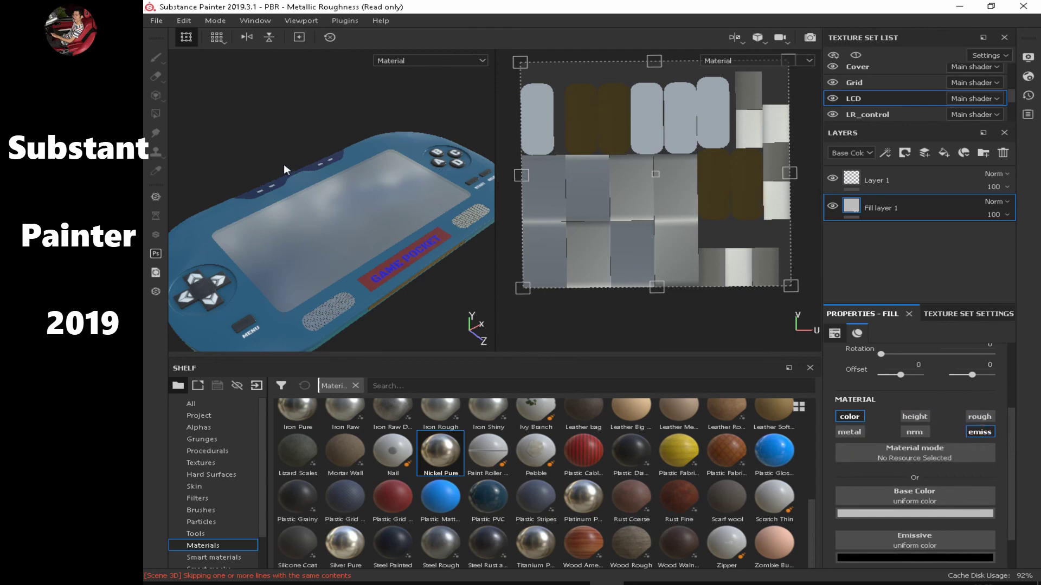
Step: Try a light red base color with RGB 1.000, 0.258, 0.258 on the LCD fill layer
{"action": "left_click_drag", "start_coordinate": [284, 163], "coordinate": [568, 302], "text": "alt"}
{"action": "left_click", "coordinate": [924, 513]}
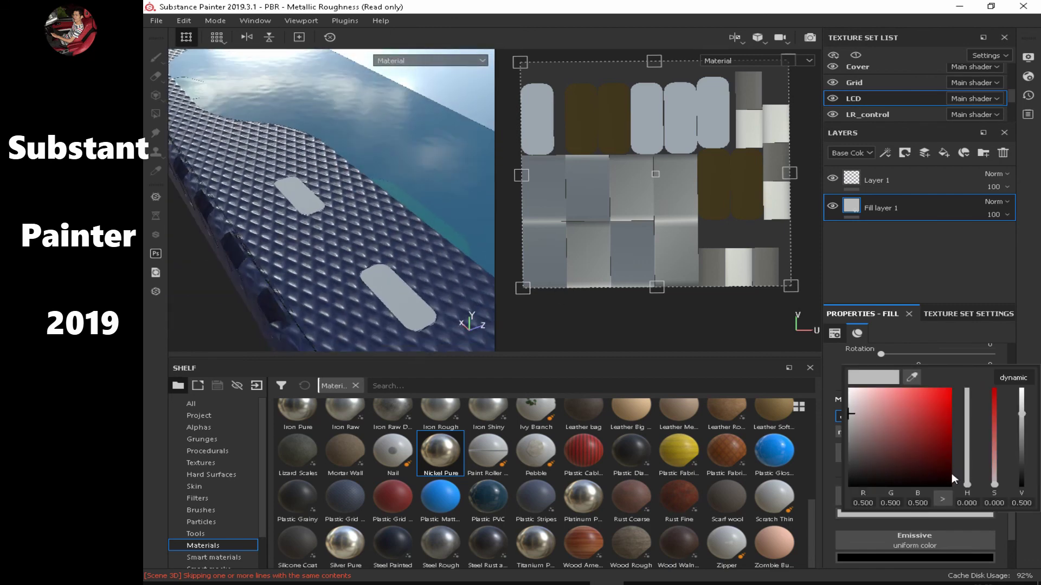
{"action": "left_click", "coordinate": [994, 432]}
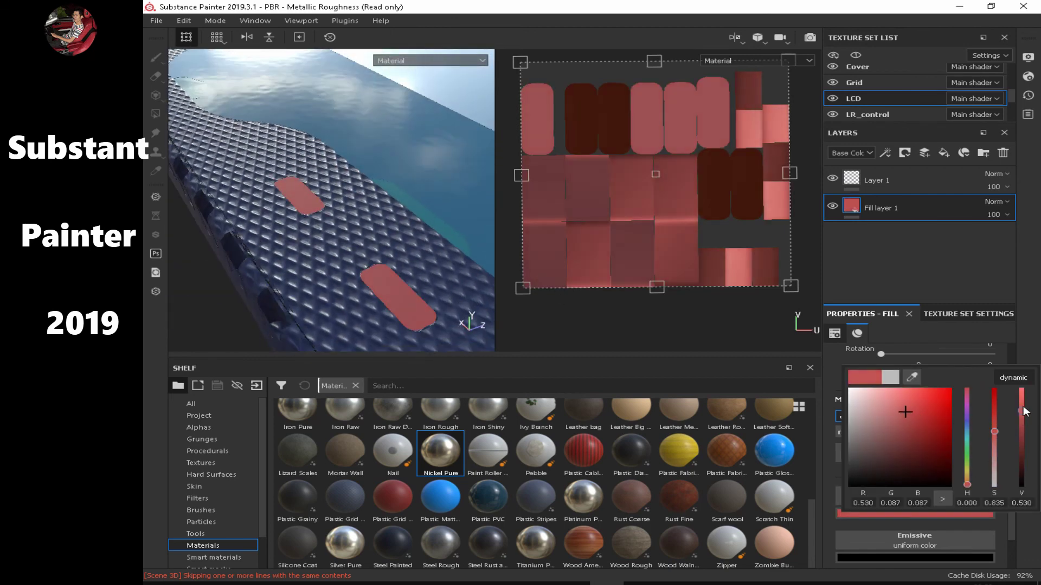
{"action": "left_click_drag", "start_coordinate": [993, 452], "coordinate": [995, 446]}
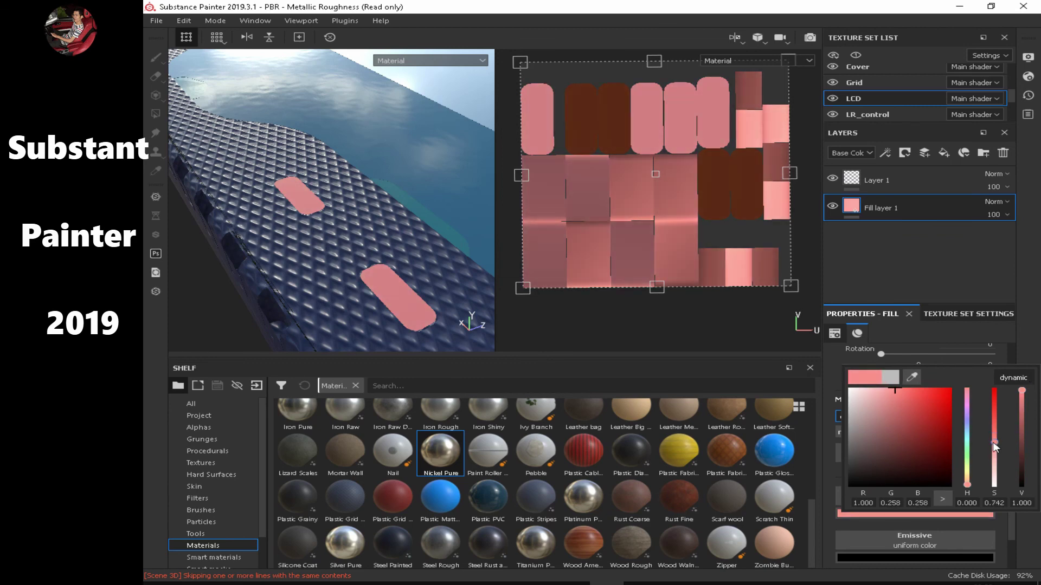
Step: Disable the fill layer's color channel and set its Emissive color to a bright saturated orange
{"action": "scroll", "coordinate": [1004, 526], "scroll_direction": "down", "scroll_amount": 2}
{"action": "left_click", "coordinate": [849, 370]}
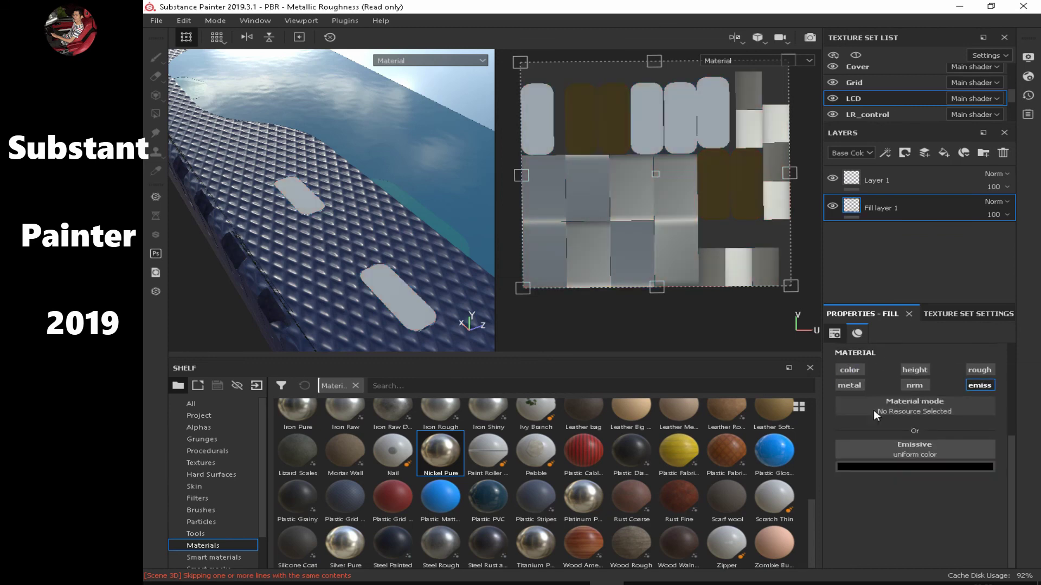
{"action": "left_click", "coordinate": [923, 465]}
{"action": "left_click_drag", "start_coordinate": [900, 378], "coordinate": [923, 366]}
{"action": "left_click_drag", "start_coordinate": [966, 438], "coordinate": [967, 437]}
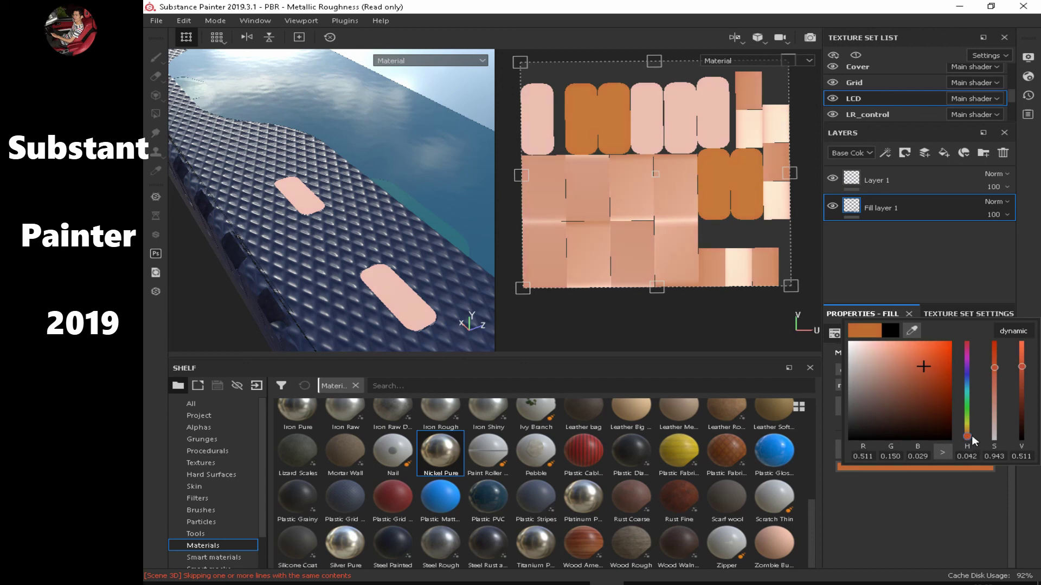
{"action": "left_click_drag", "start_coordinate": [1021, 368], "coordinate": [1021, 350]}
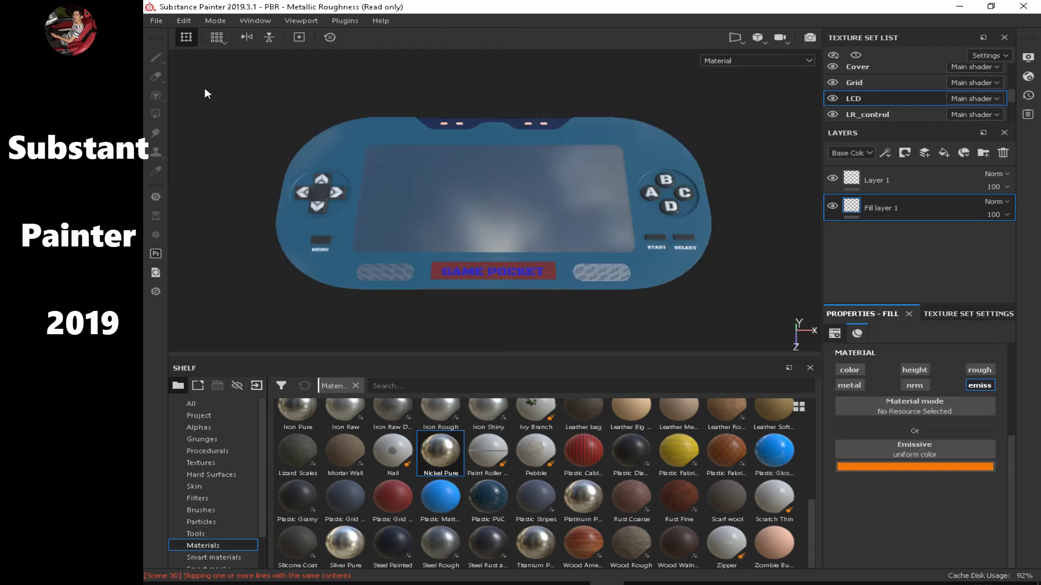
Step: Export all texture sets as jpeg files to E:/Blender/Project/Final/Textures using the PBR MetalRough configuration
{"action": "left_click", "coordinate": [156, 20]}
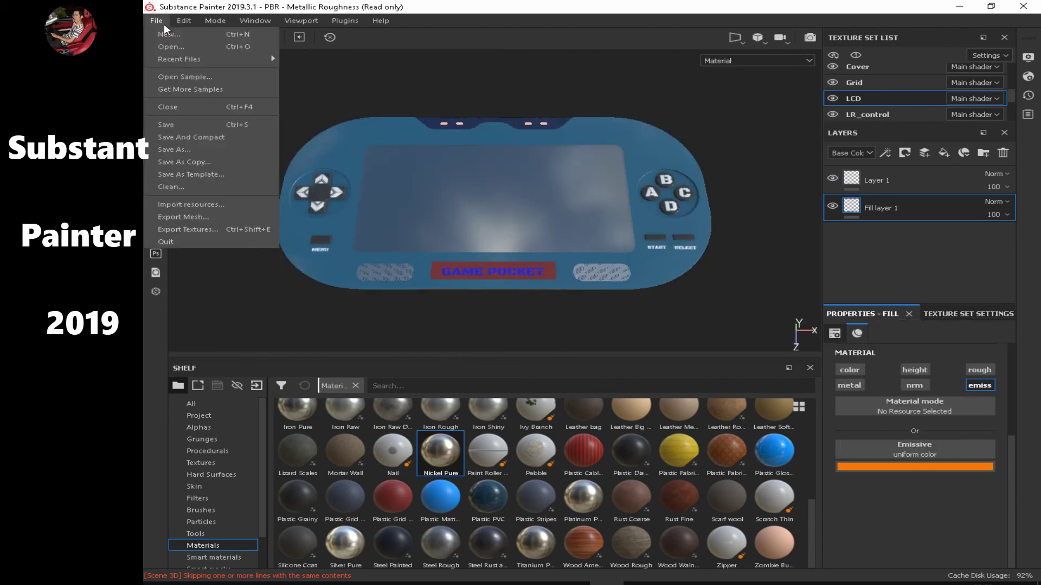
{"action": "left_click", "coordinate": [258, 230]}
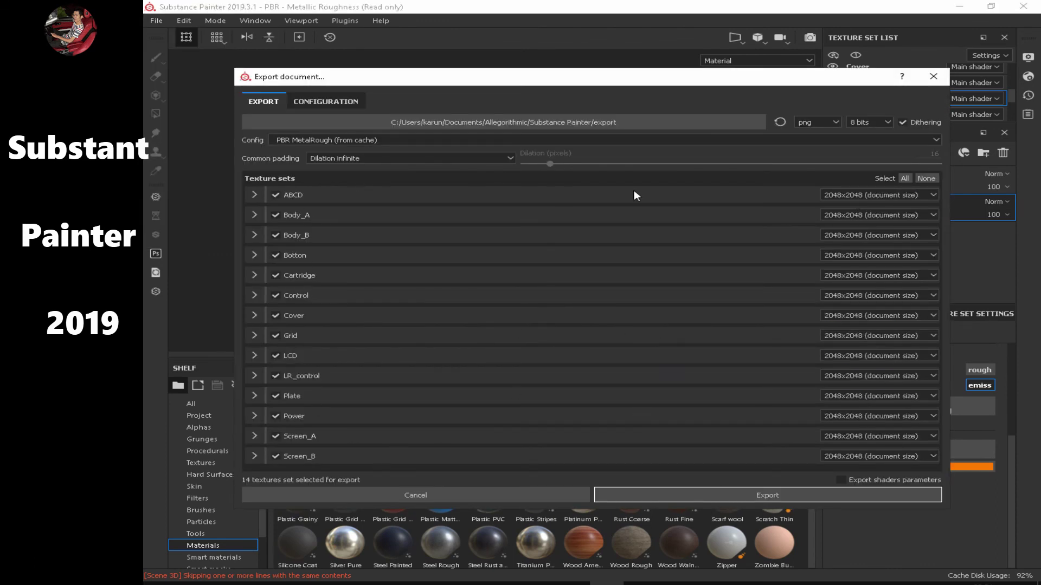
{"action": "left_click", "coordinate": [828, 122]}
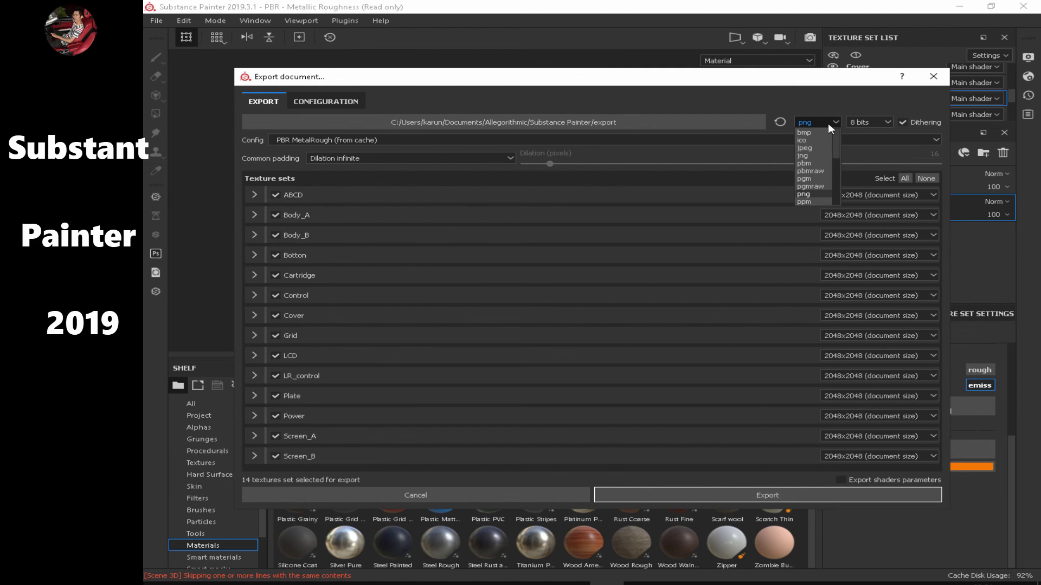
{"action": "left_click", "coordinate": [810, 144]}
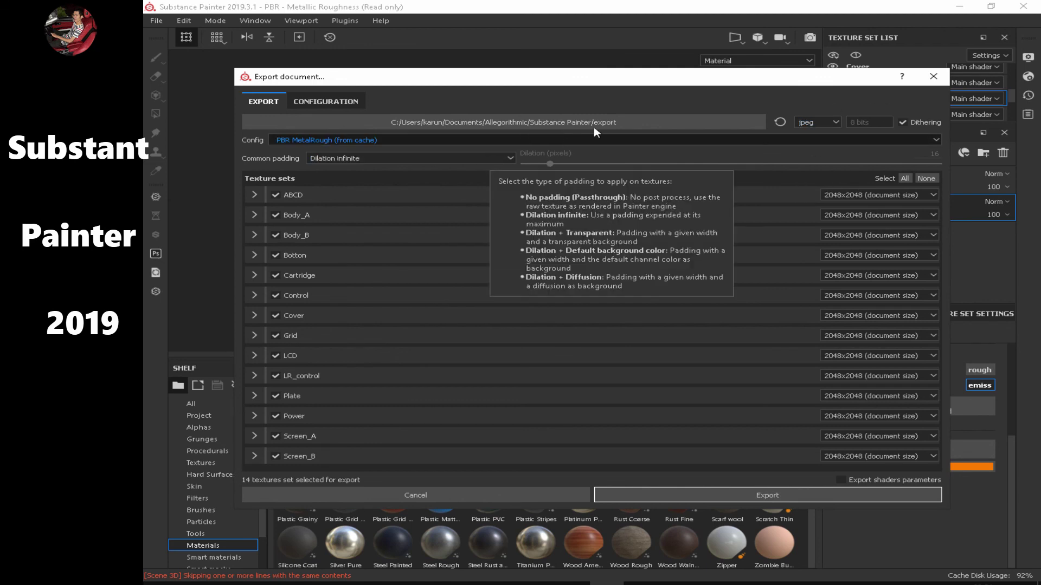
{"action": "left_click", "coordinate": [495, 122]}
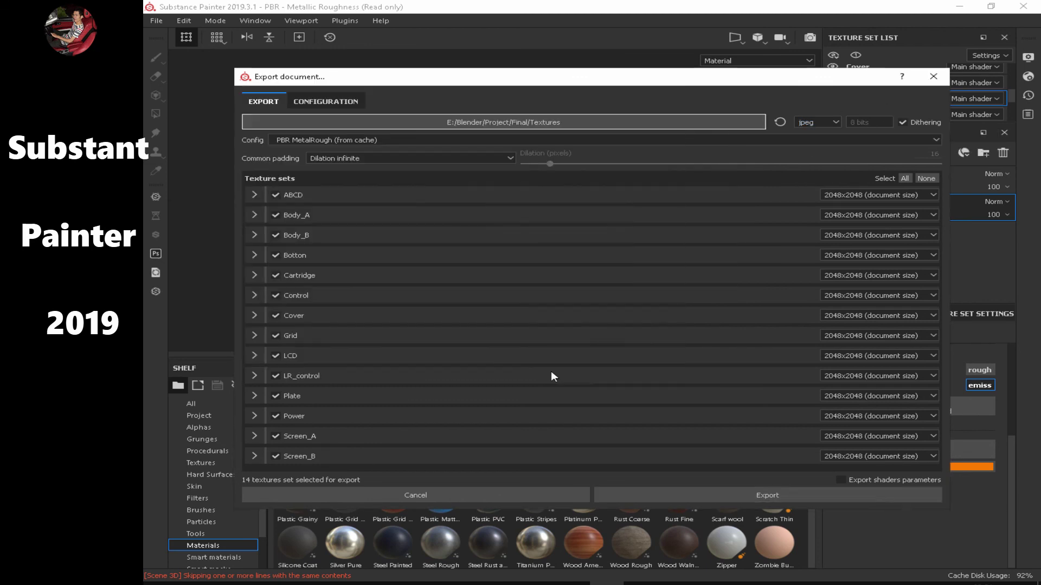
{"action": "left_click", "coordinate": [739, 493]}
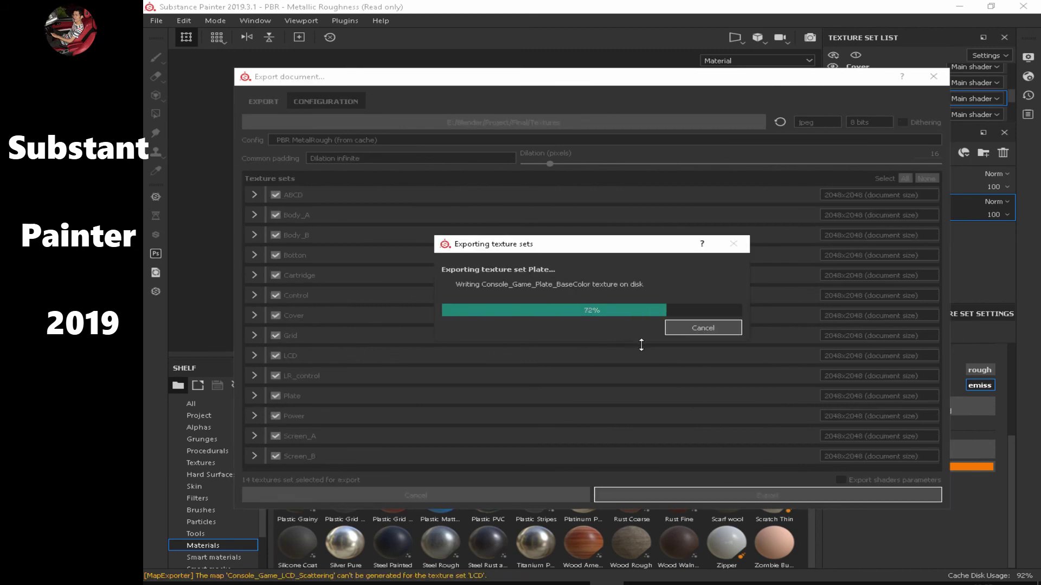
Step: Open the export folder in File Explorer and maximize its window to examine the exported console texture maps
{"action": "left_click", "coordinate": [570, 306]}
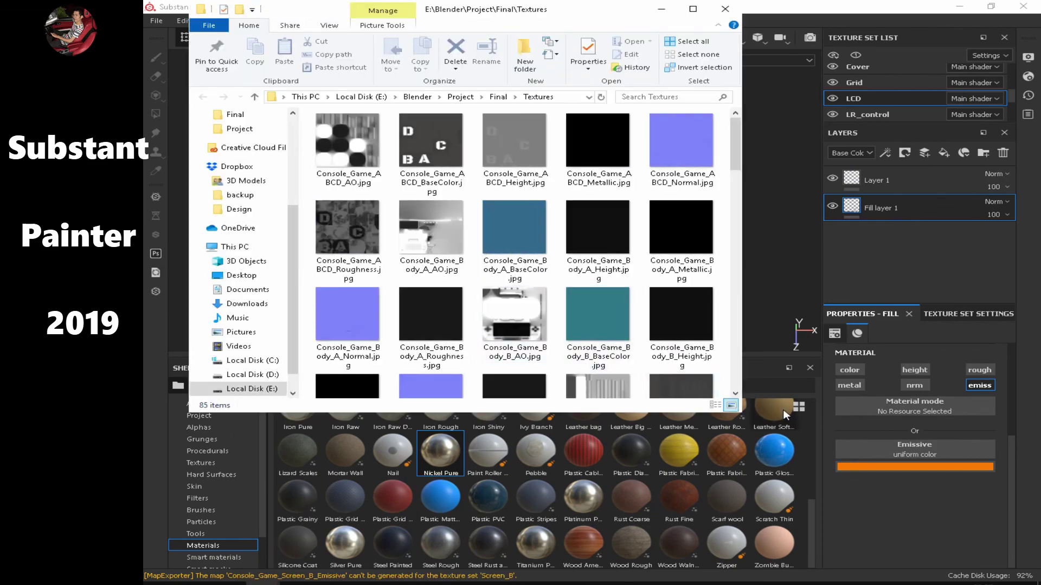
{"action": "left_click_drag", "start_coordinate": [742, 407], "coordinate": [860, 406]}
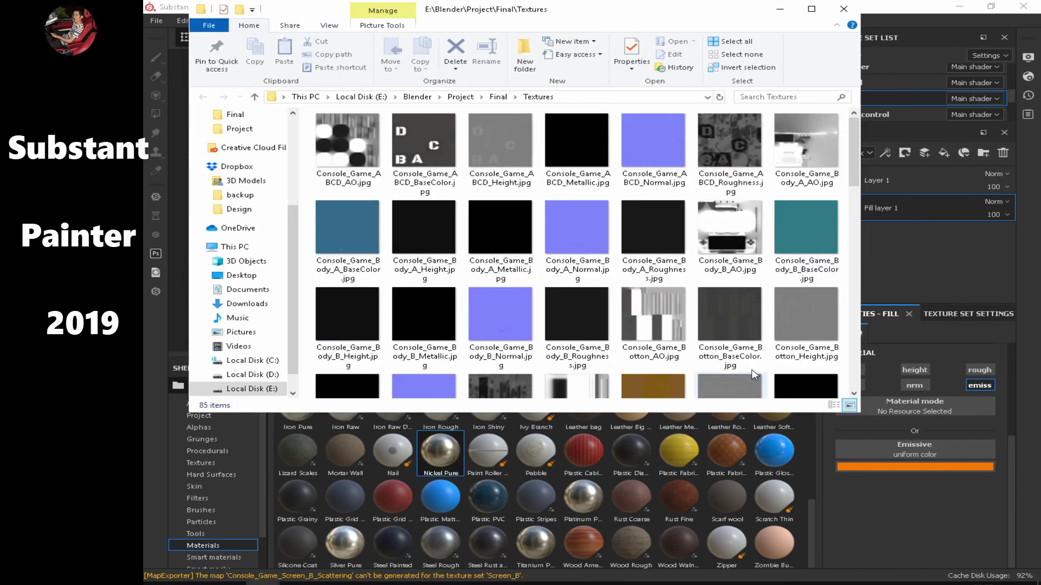
{"action": "scroll", "coordinate": [705, 306], "scroll_direction": "down", "scroll_amount": 10}
{"action": "left_click", "coordinate": [813, 10]}
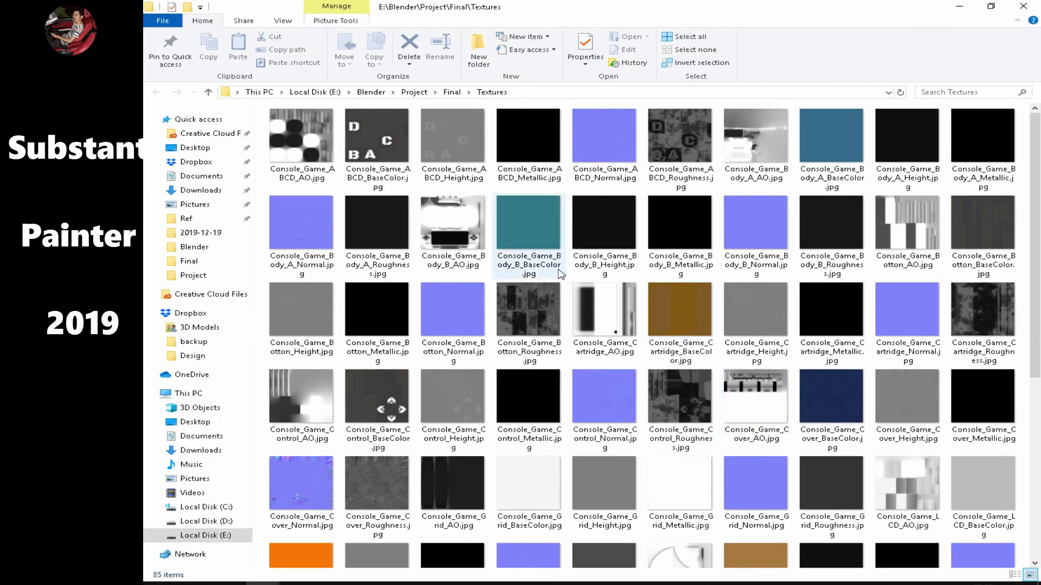